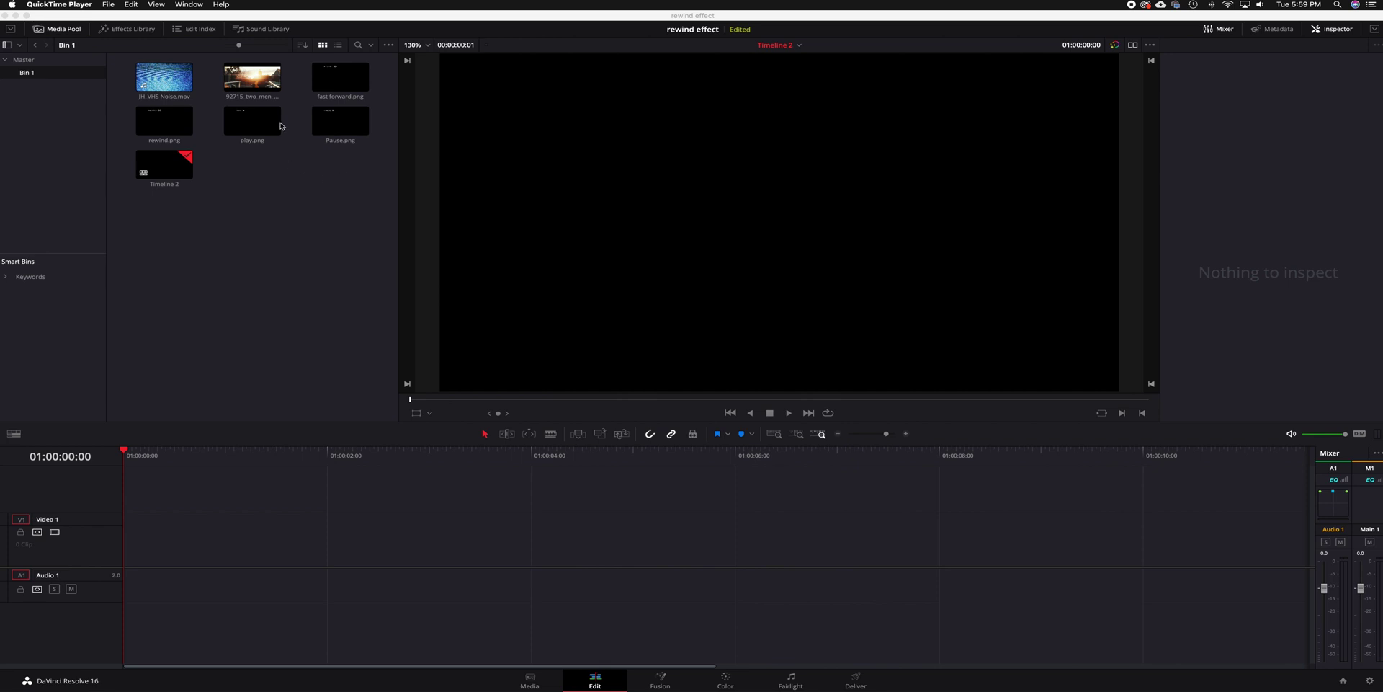
# Scrub through the 92715 two-men clip and drop it onto Video 1 of Timeline 2
pyautogui.click(251, 85)
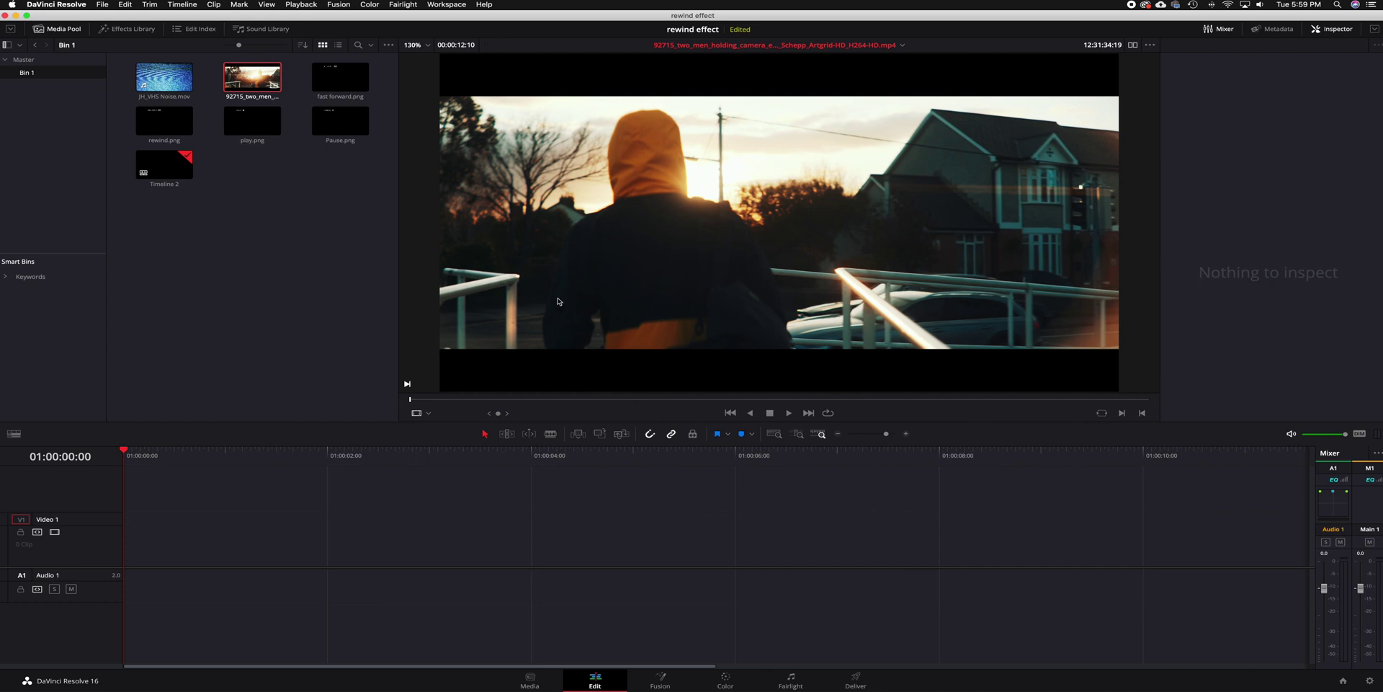
pyautogui.moveTo(468, 401); pyautogui.dragTo(947, 405)
pyautogui.moveTo(545, 400); pyautogui.dragTo(842, 404)
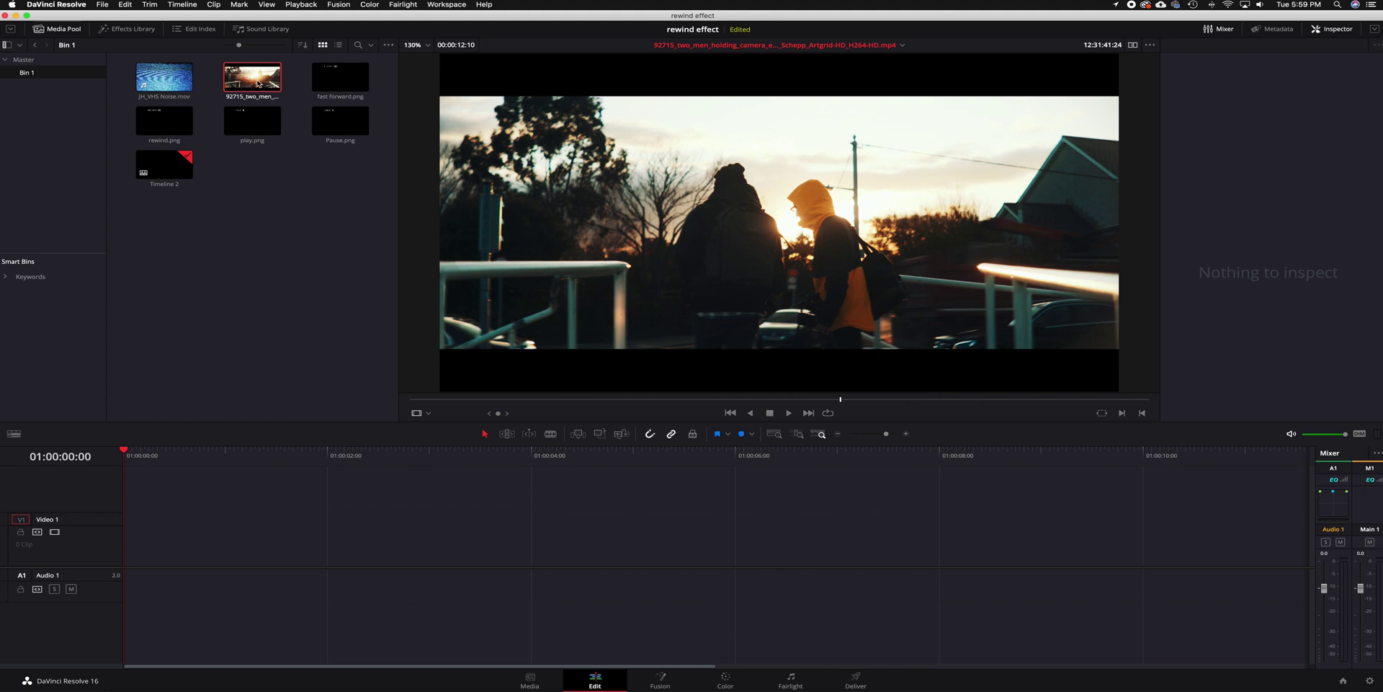
pyautogui.moveTo(257, 83); pyautogui.dragTo(134, 551)
# Scale the two-men clip's Transform Zoom up to 1.340 to remove the black bars
pyautogui.press('space')
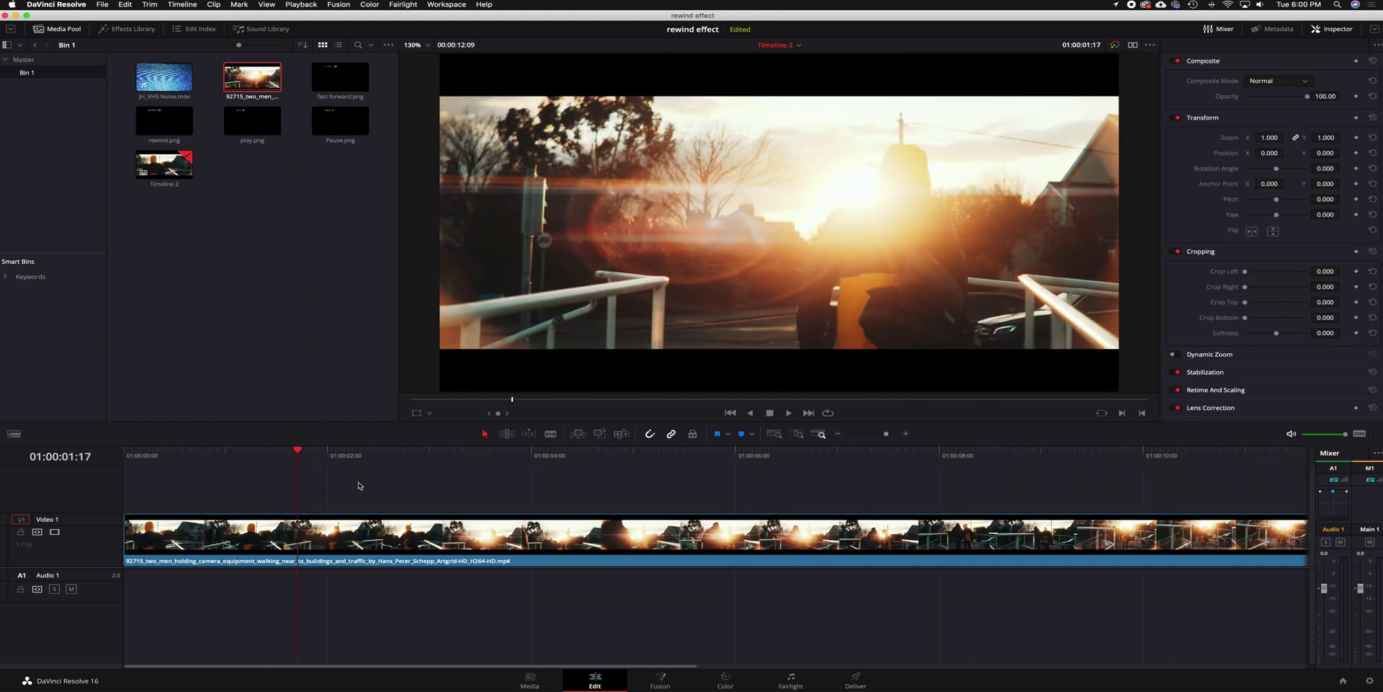
pyautogui.click(487, 535)
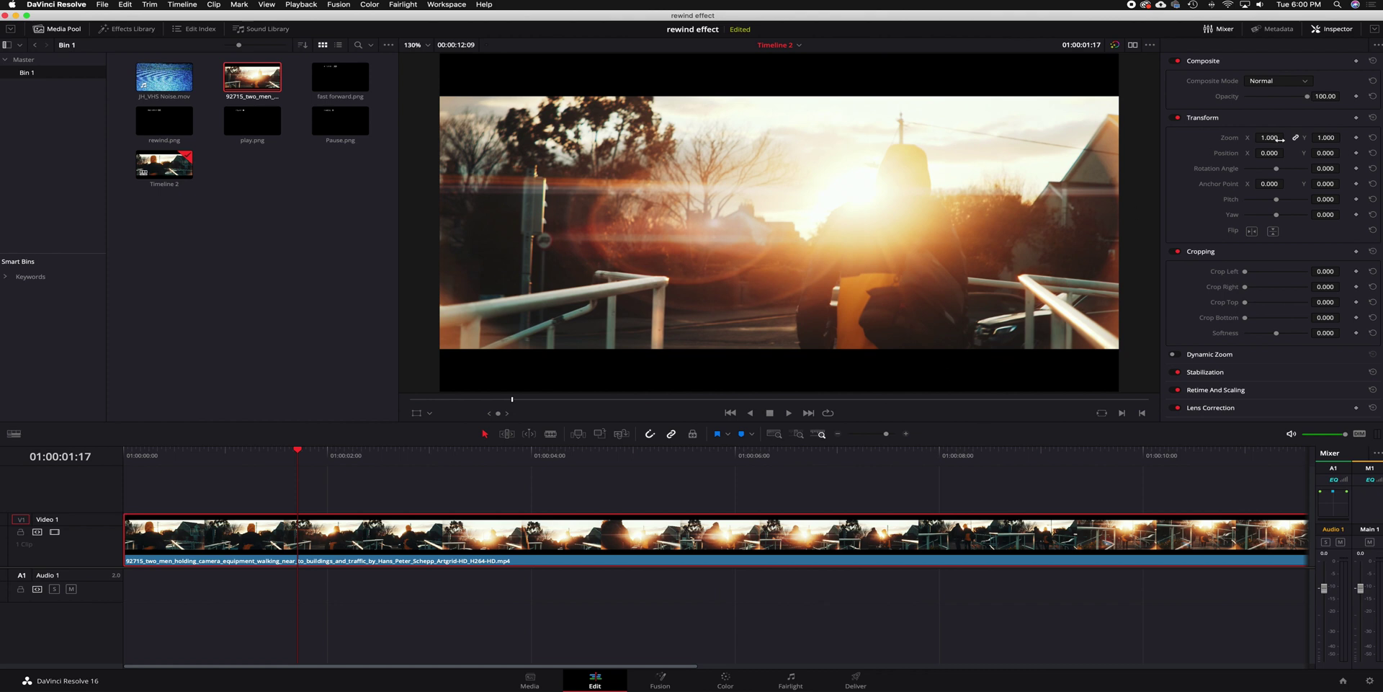
pyautogui.moveTo(1270, 137); pyautogui.dragTo(1289, 133)
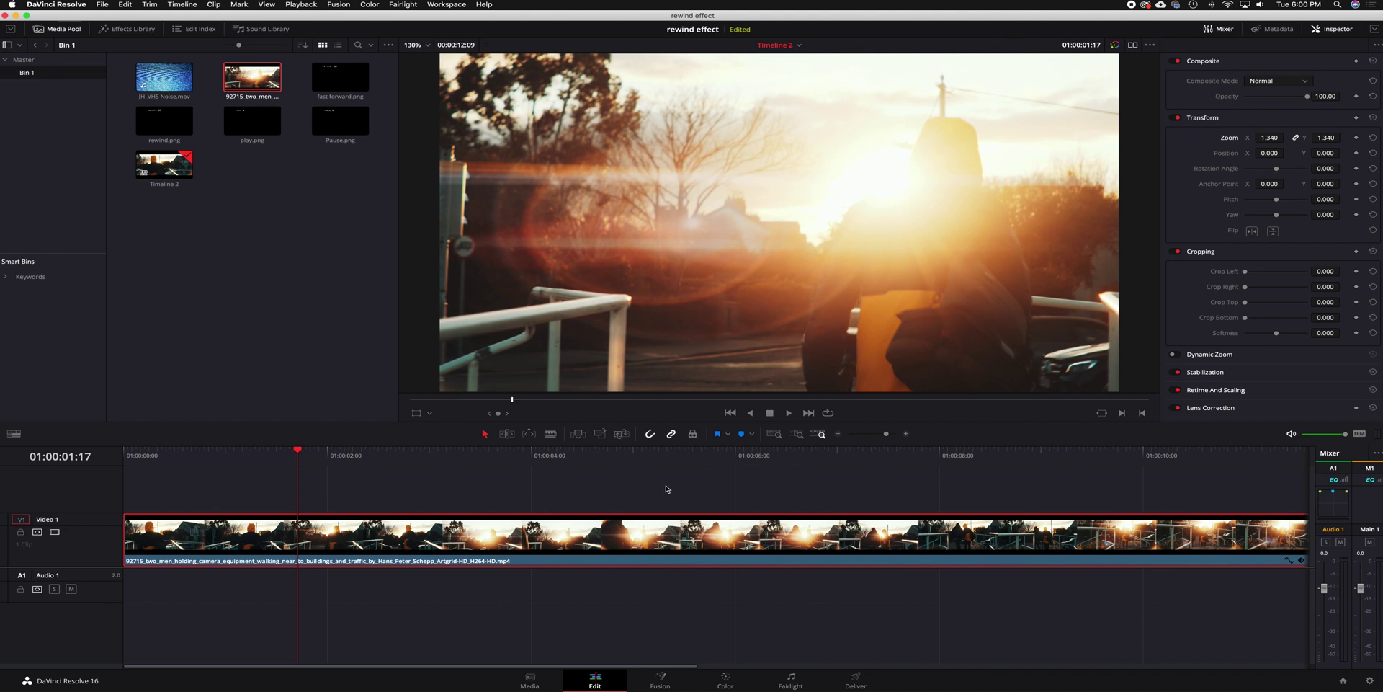
# Zoom the timeline out to show the whole clip and make the Video 1 track taller
pyautogui.press('super+minus')
pyautogui.press('super+minus')
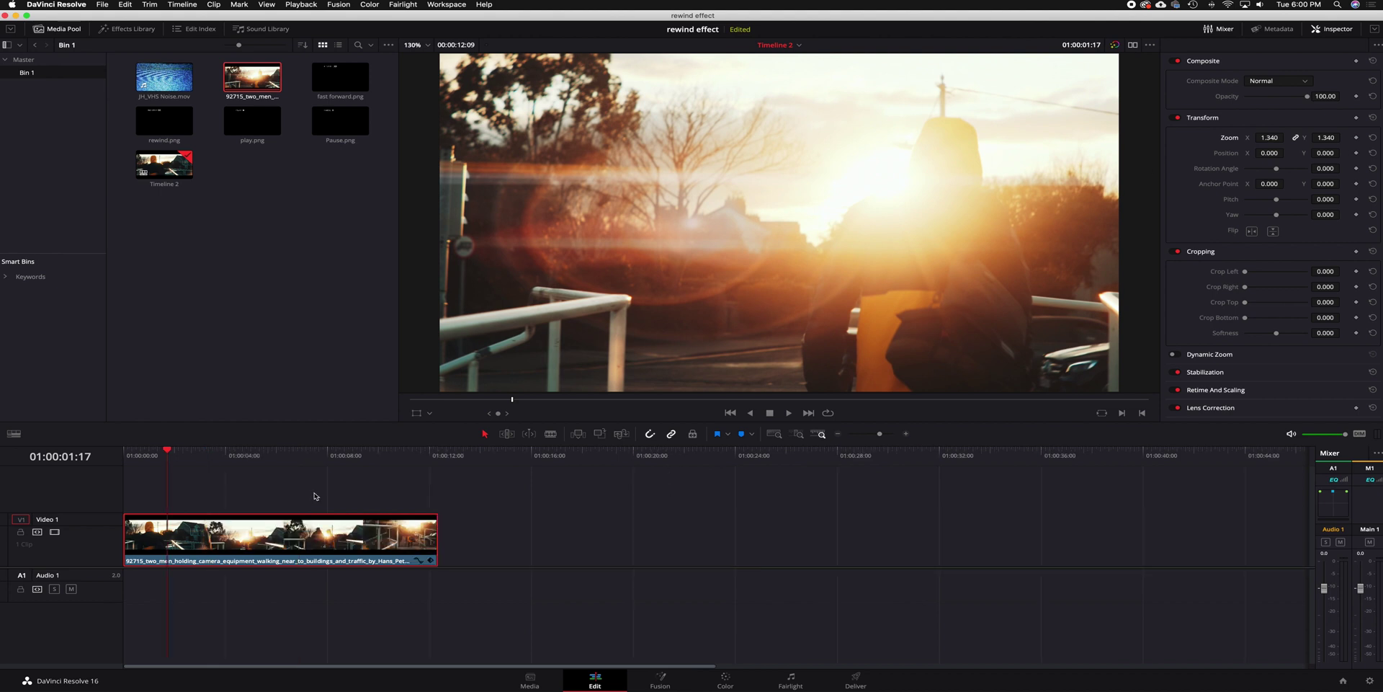
pyautogui.moveTo(155, 461); pyautogui.dragTo(246, 461)
pyautogui.moveTo(449, 567); pyautogui.dragTo(448, 625)
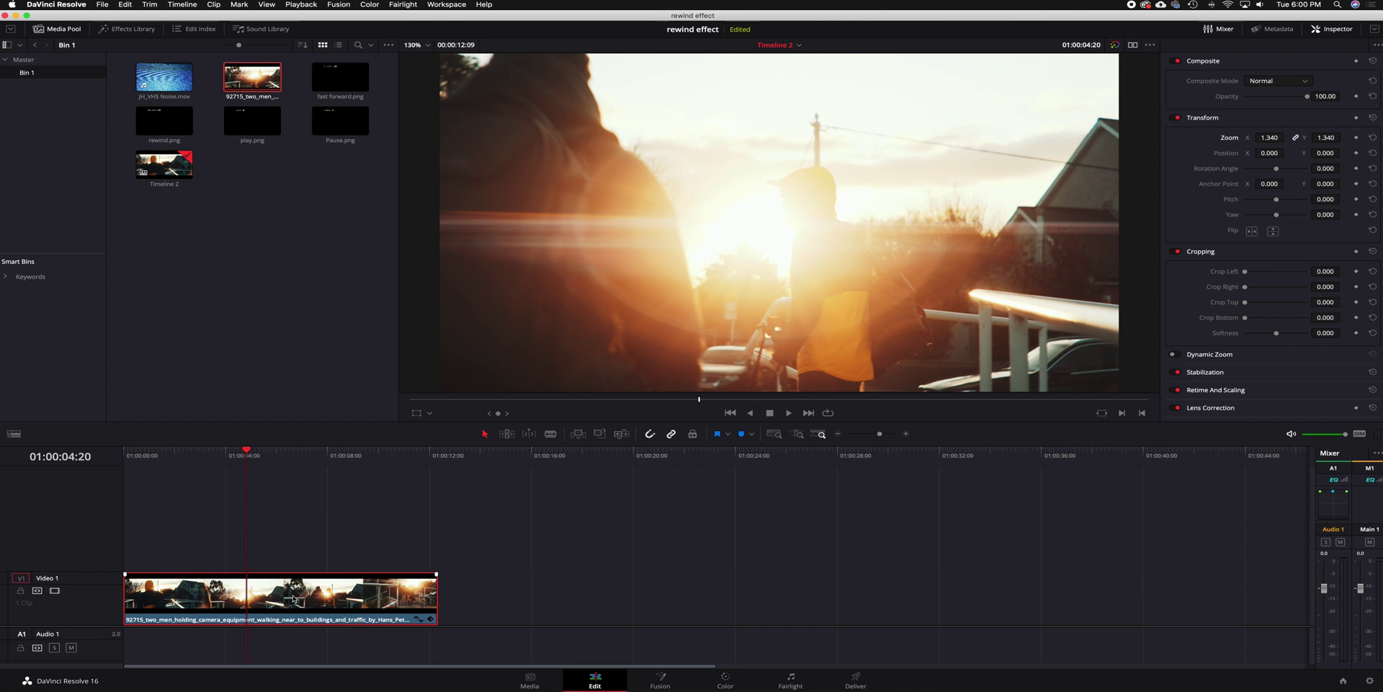
# Enable Retime Controls on the two-men clip, showing its 100% speed, and zoom the timeline in
pyautogui.click(182, 455)
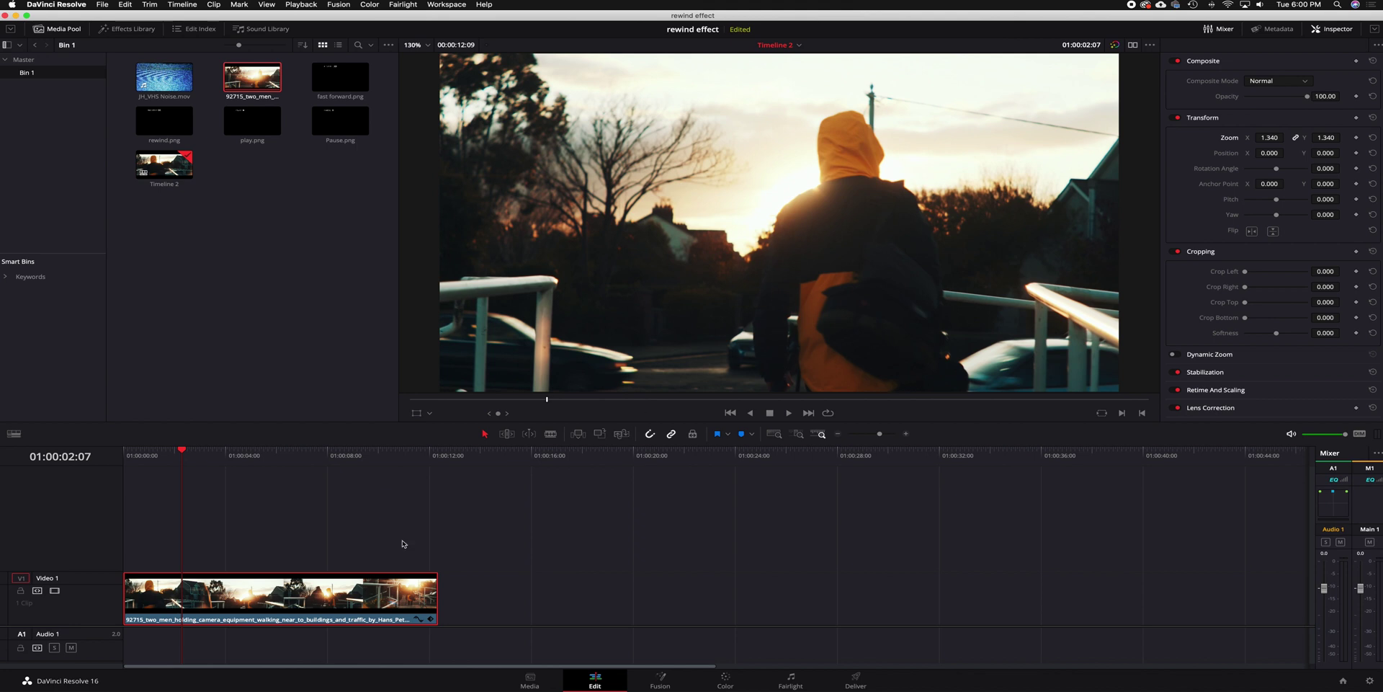
pyautogui.rightClick(283, 600)
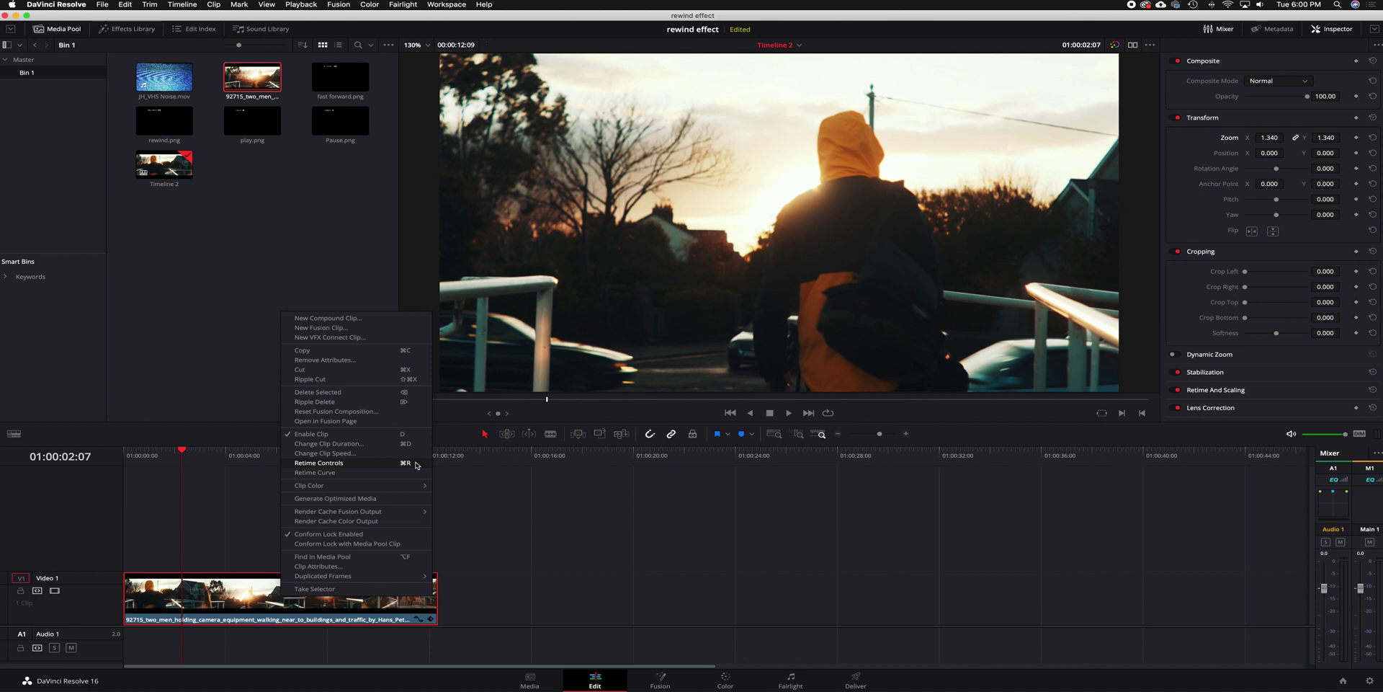
pyautogui.click(416, 465)
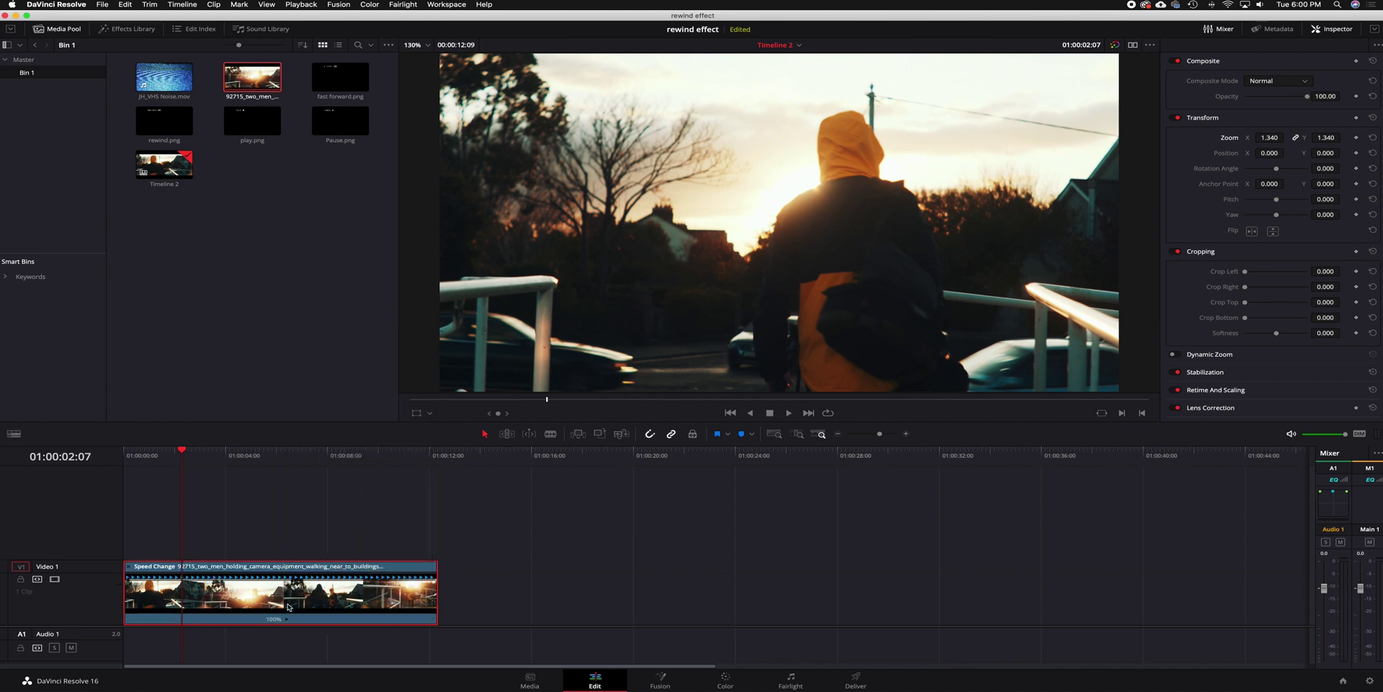
pyautogui.press('super+equal')
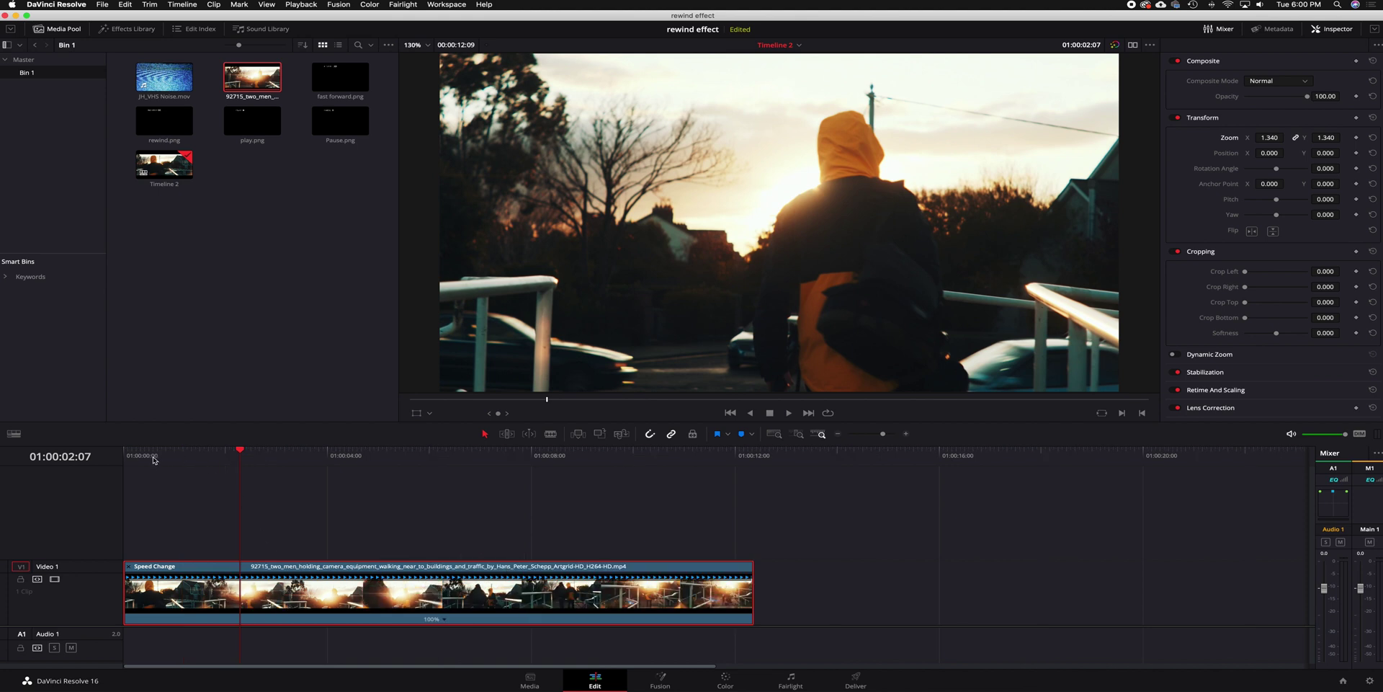
# Insert a freeze frame about one second in and shorten it, leaving 100%, 0%, 100% sections
pyautogui.moveTo(173, 457); pyautogui.dragTo(206, 456)
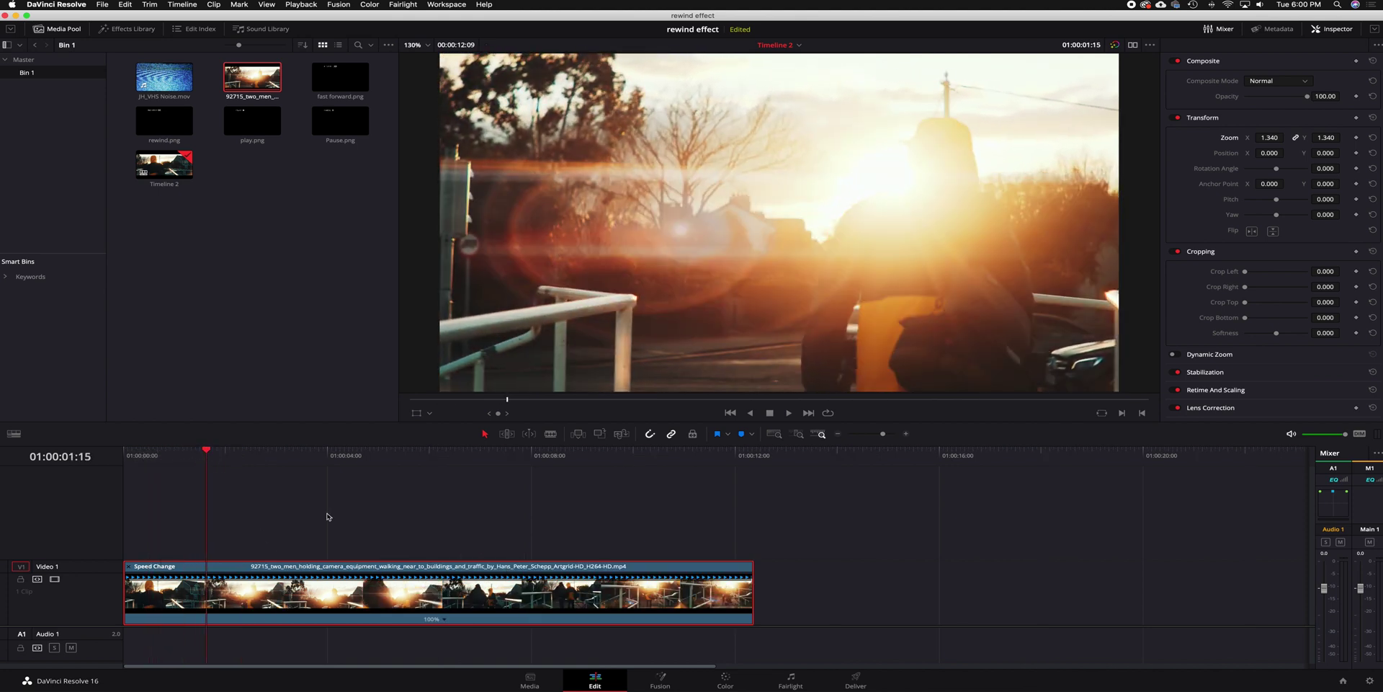
pyautogui.click(444, 619)
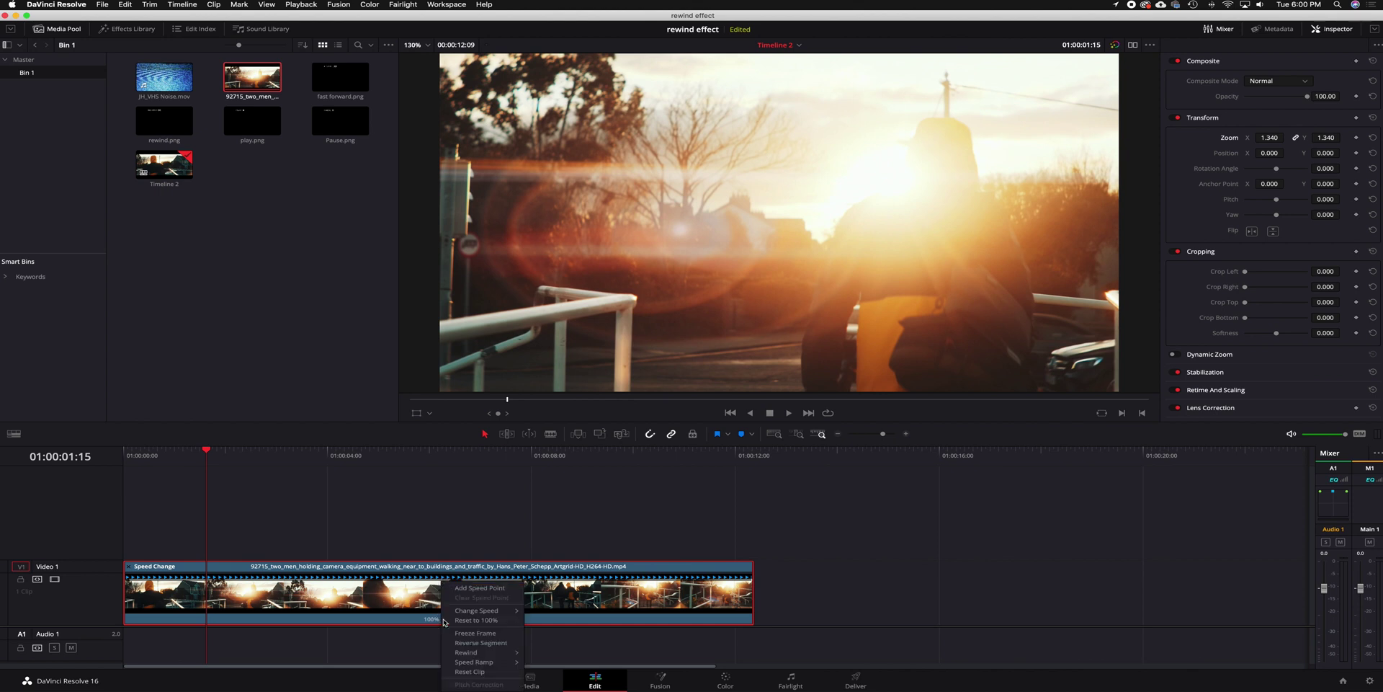
pyautogui.click(417, 637)
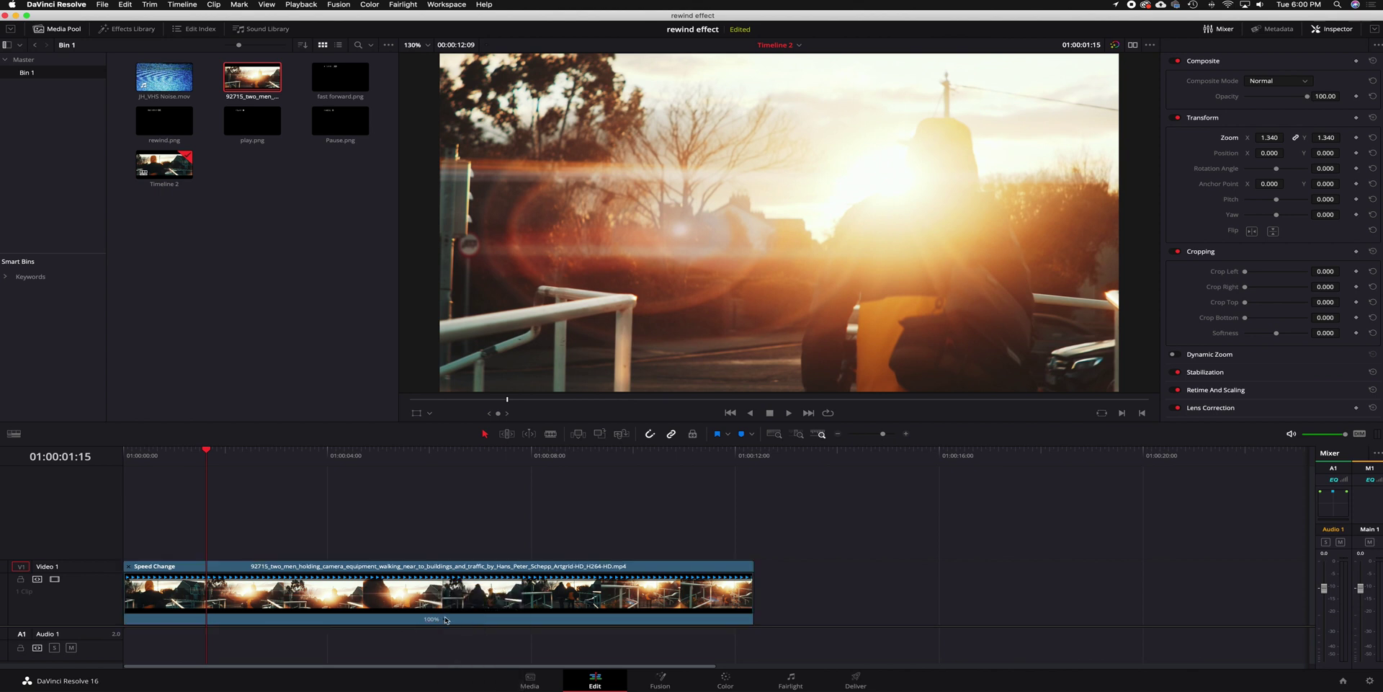
pyautogui.click(441, 620)
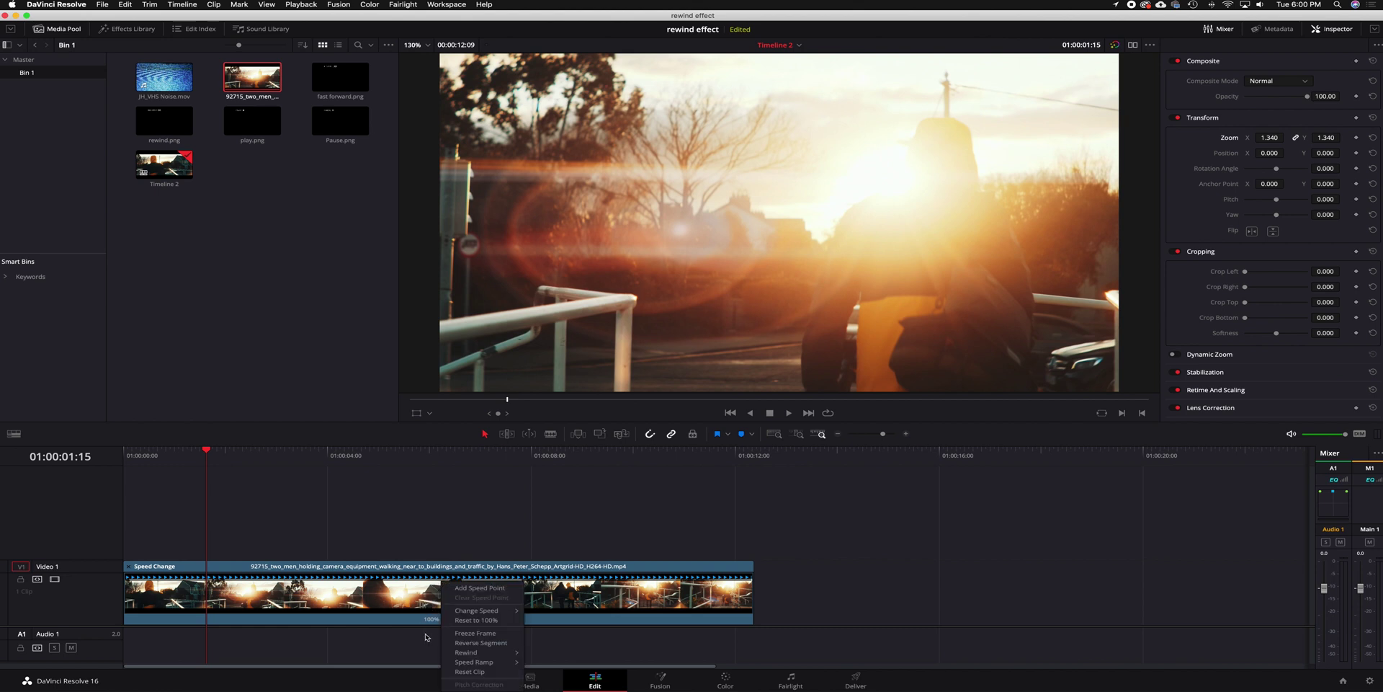
pyautogui.click(475, 633)
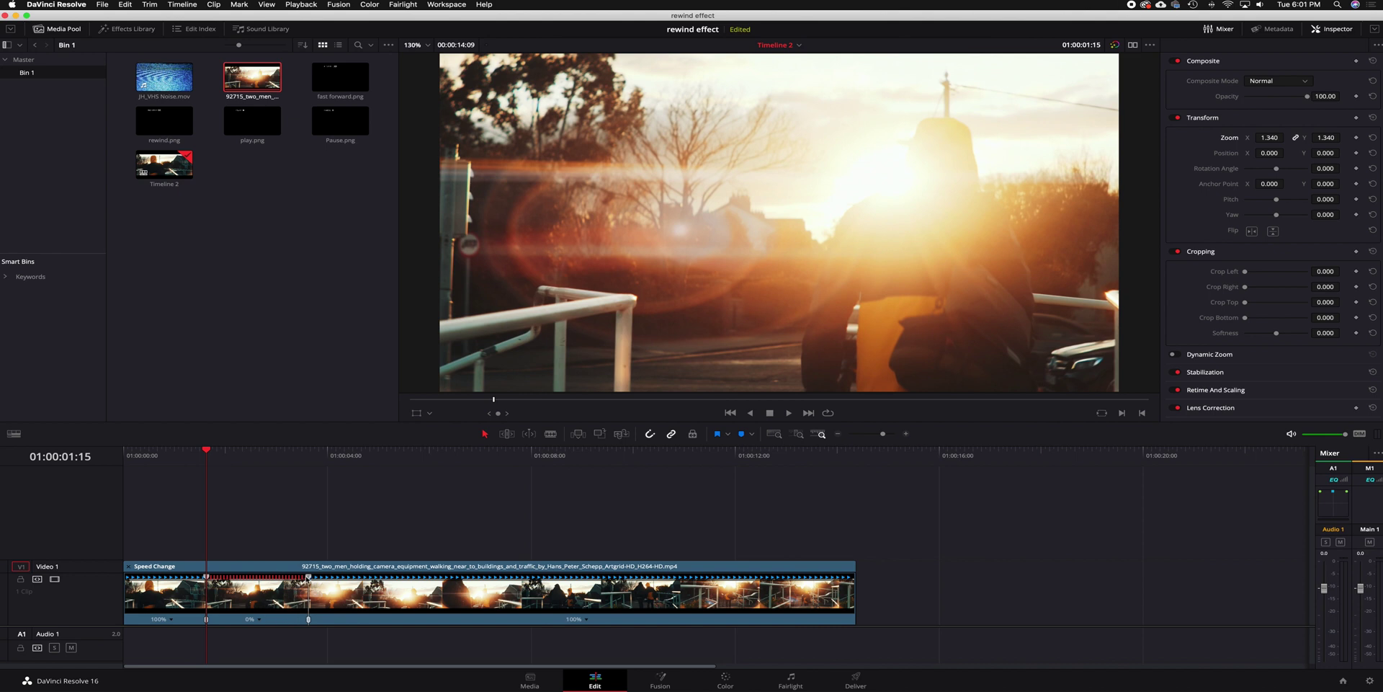
pyautogui.moveTo(308, 579); pyautogui.dragTo(246, 583)
pyautogui.moveTo(219, 458); pyautogui.dragTo(305, 459)
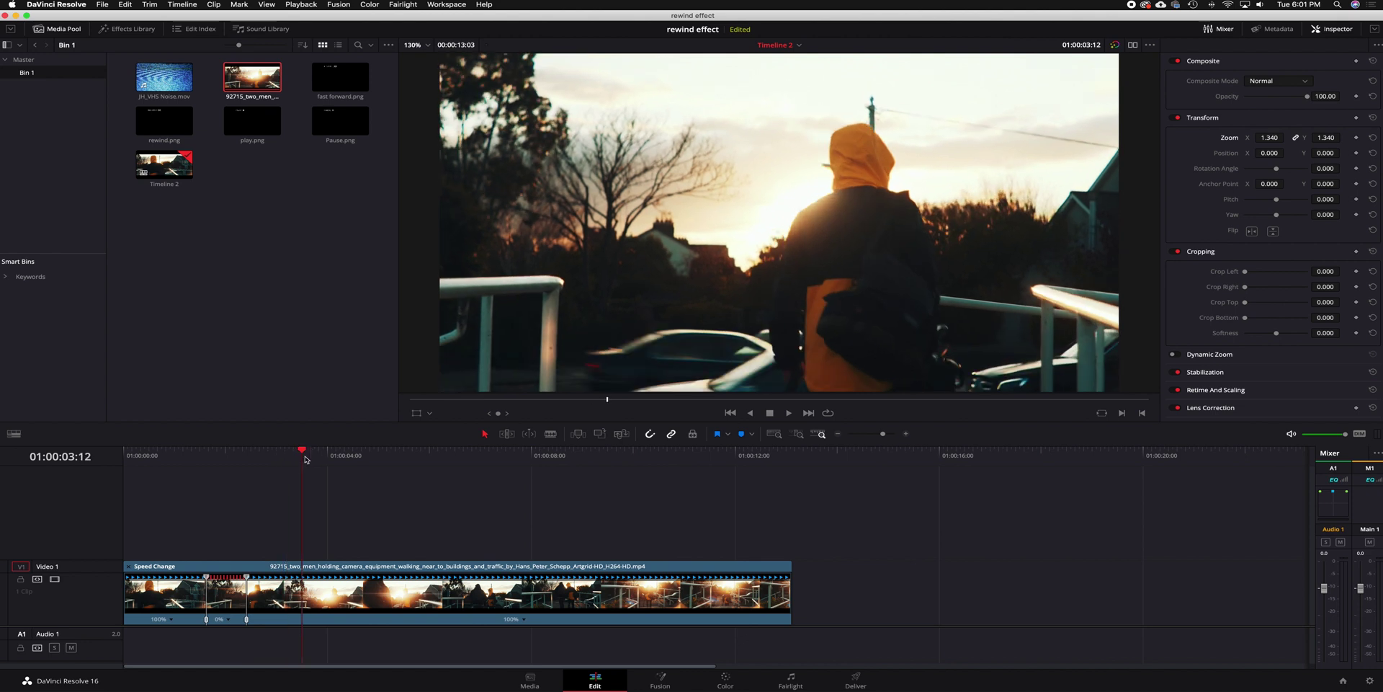
# Turn the section after the freeze into a short reverse section at -529% speed
pyautogui.click(525, 621)
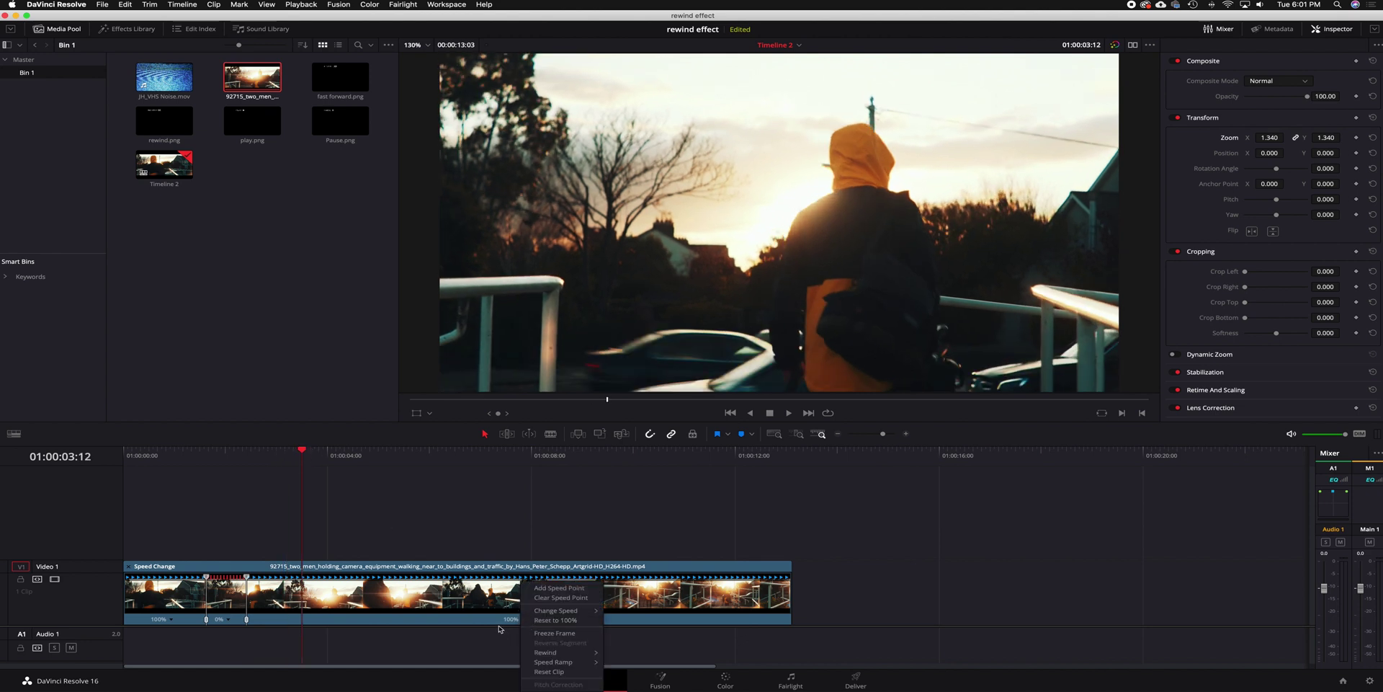
pyautogui.moveTo(551, 652)
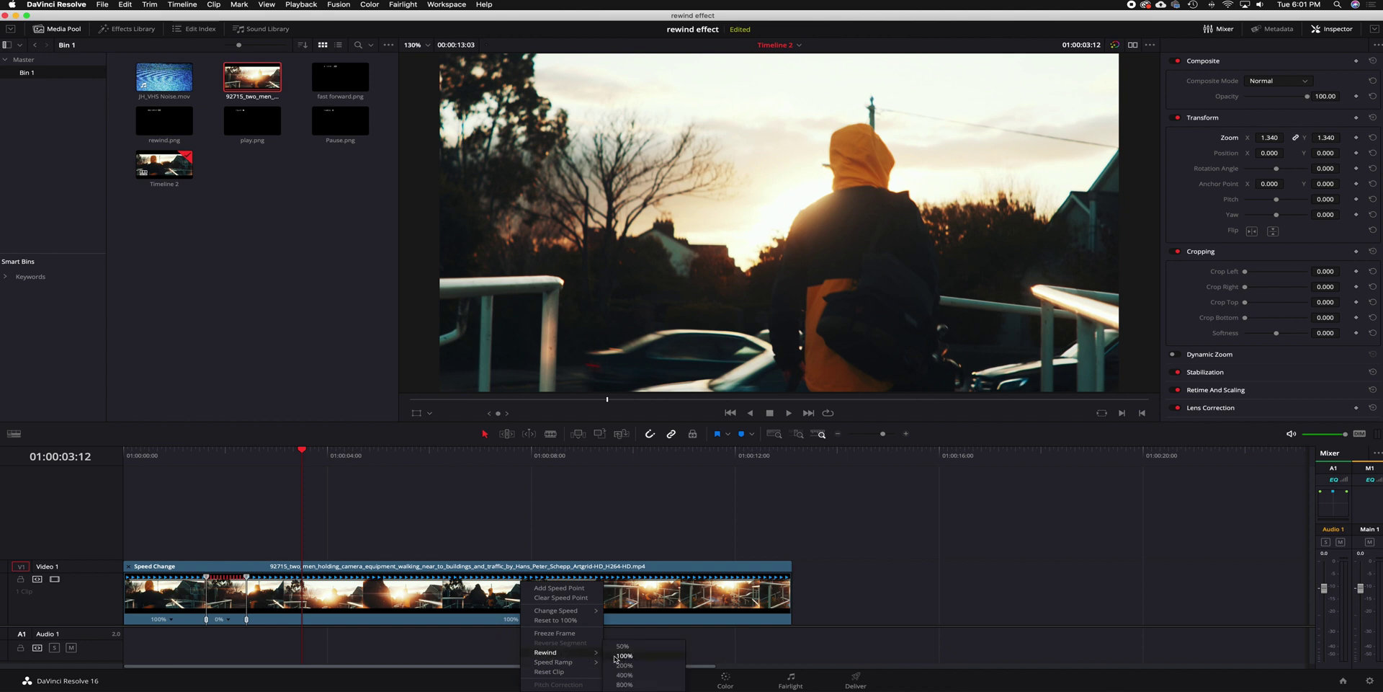
pyautogui.click(624, 674)
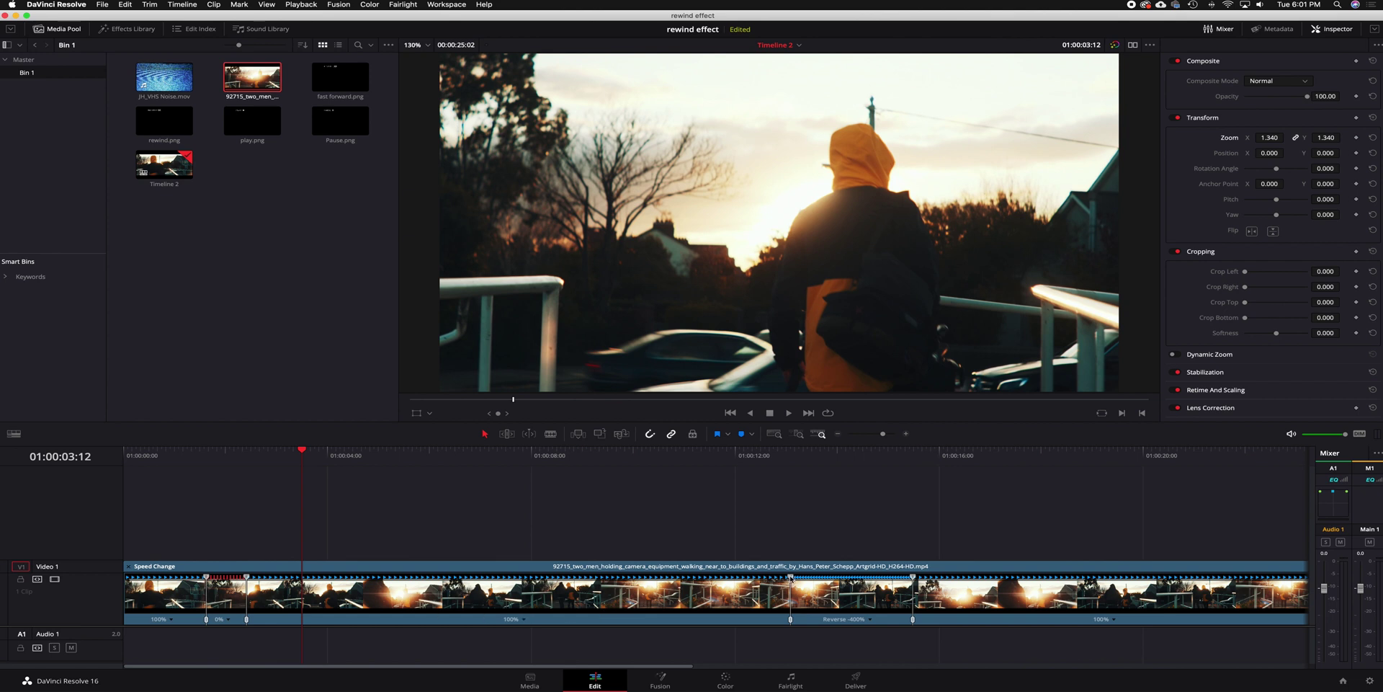
pyautogui.moveTo(790, 578); pyautogui.dragTo(250, 597)
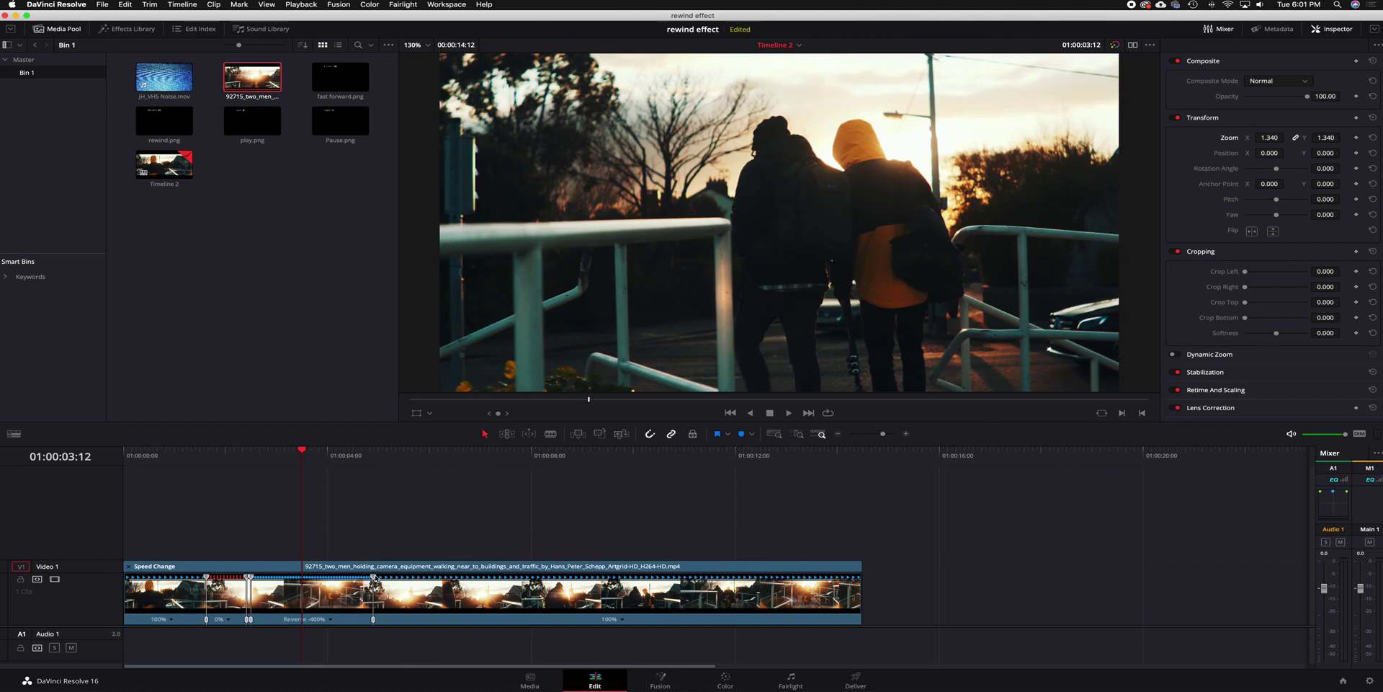
pyautogui.moveTo(373, 578); pyautogui.dragTo(343, 579)
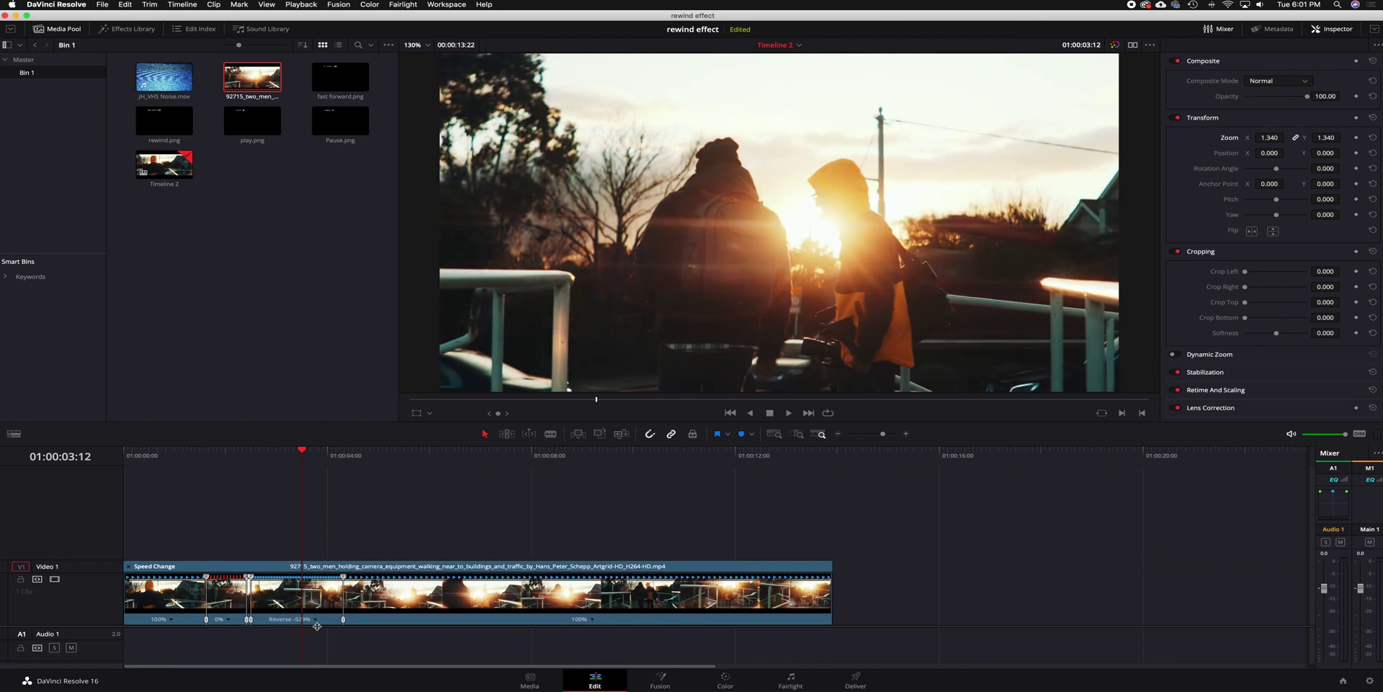
# Play back the retimed clip to check the rewind, parking near 01:00:03:05
pyautogui.click(189, 461)
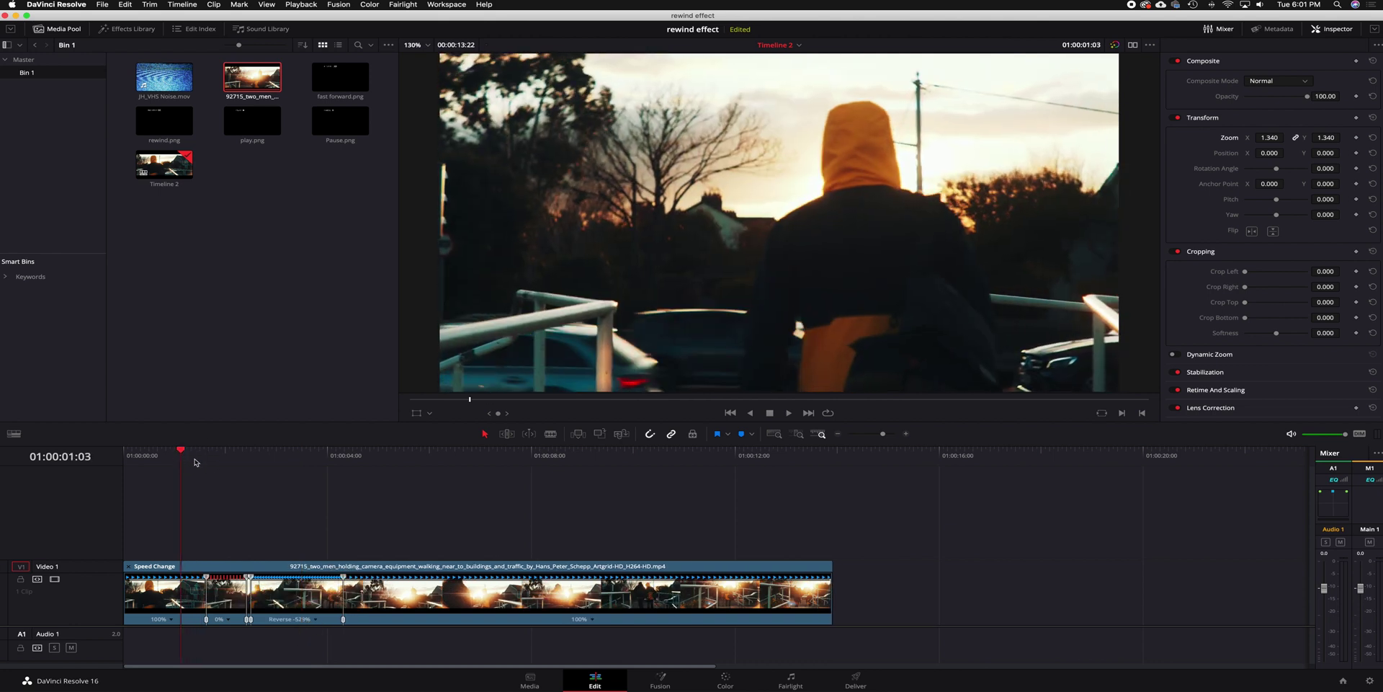
pyautogui.press('space')
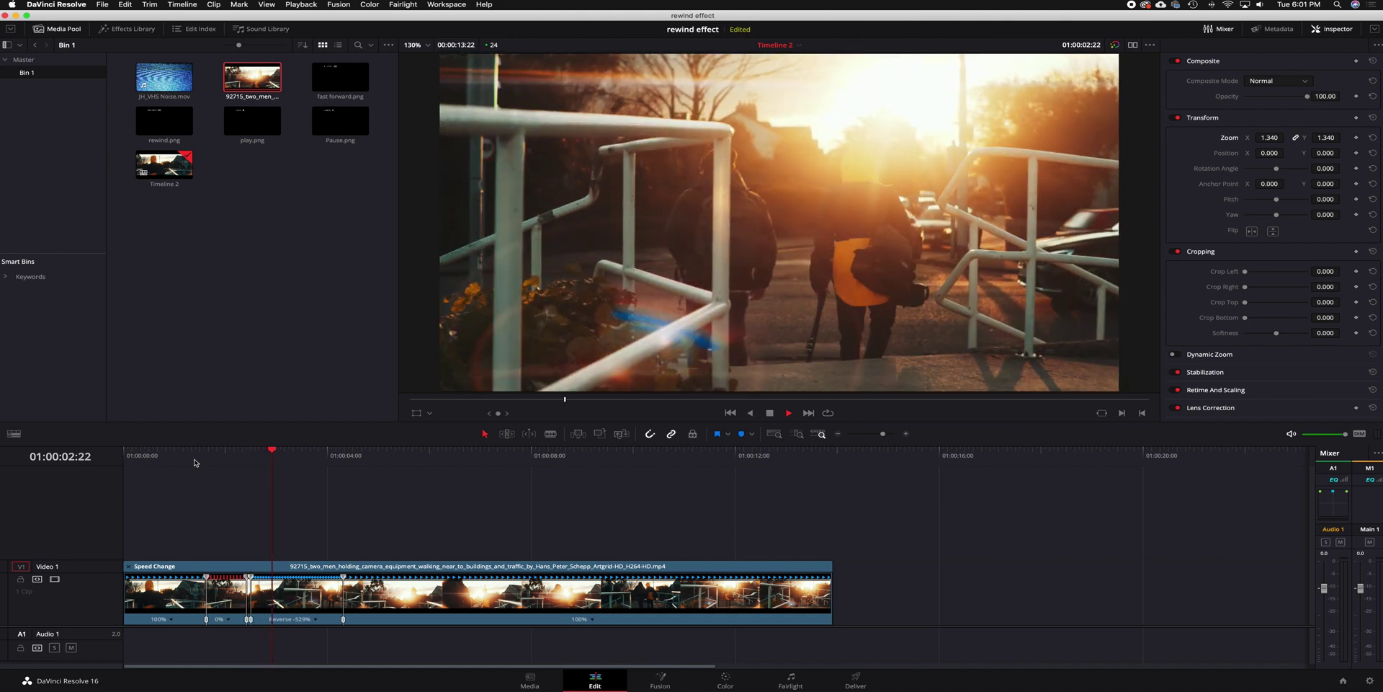
pyautogui.press('space')
pyautogui.click(250, 461)
pyautogui.press('super+equal')
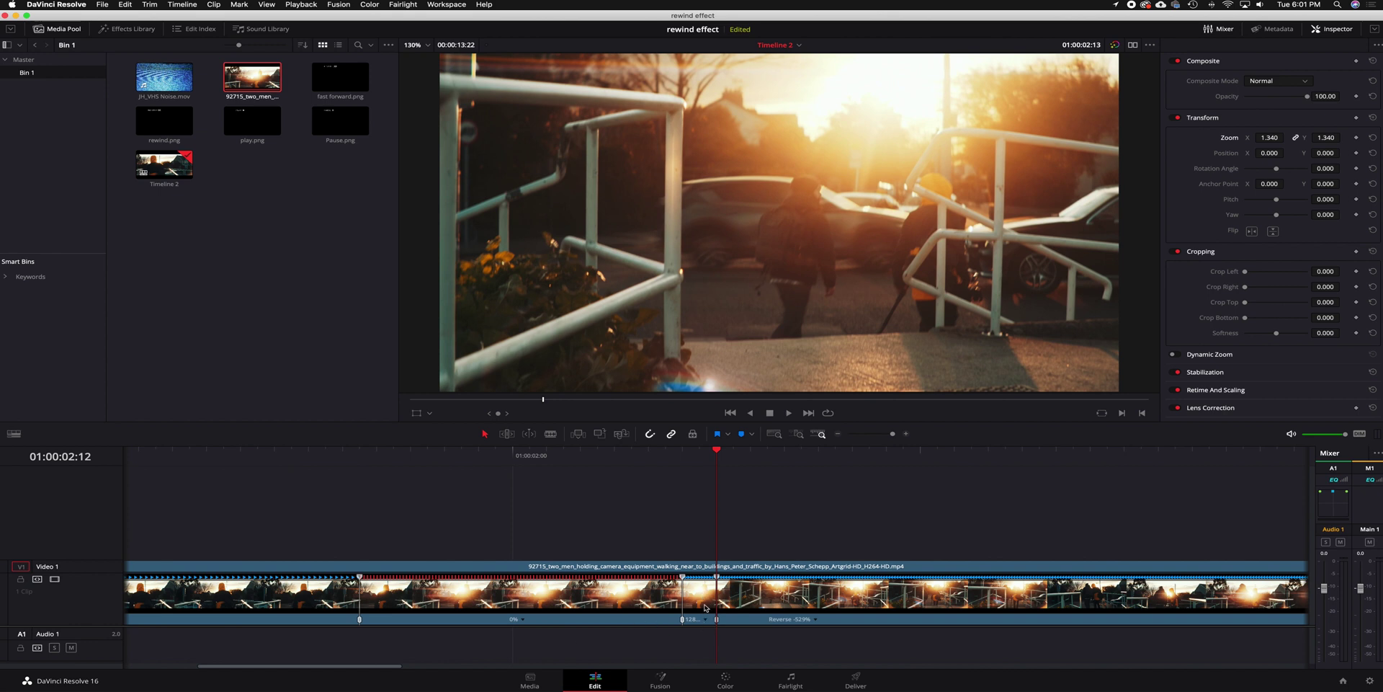
pyautogui.click(629, 461)
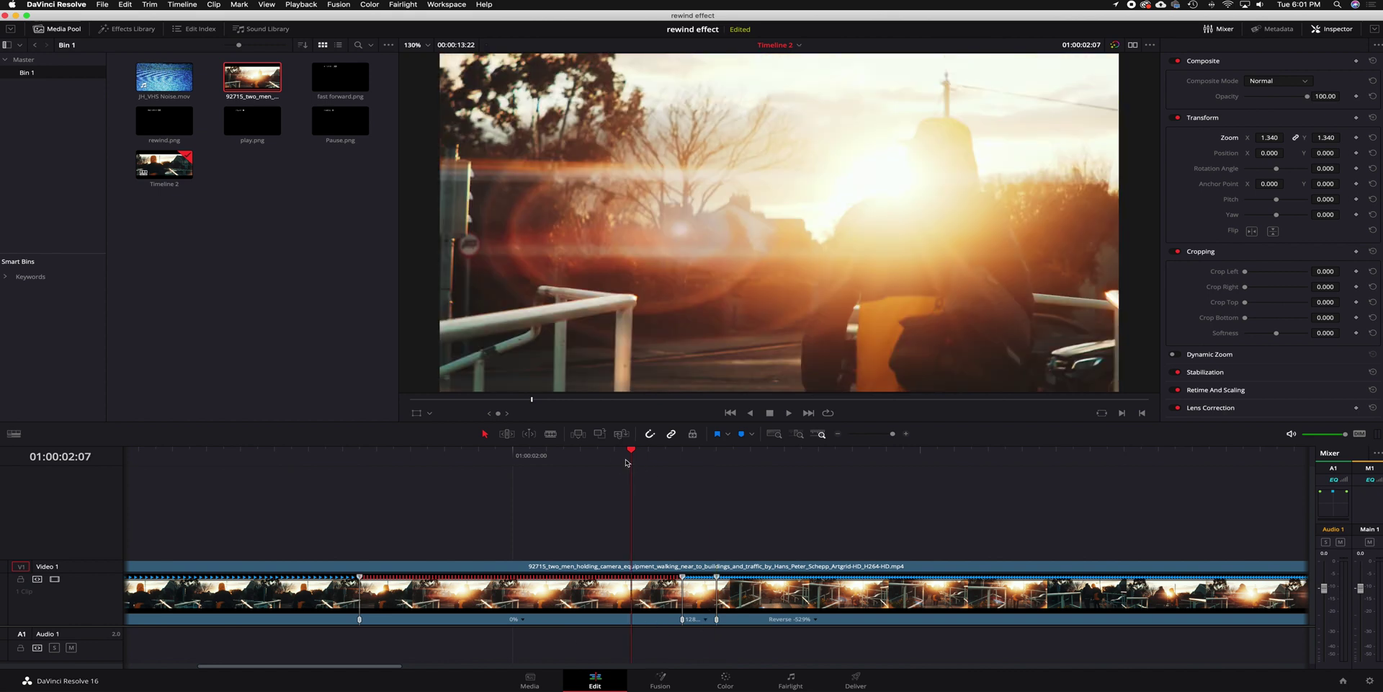
pyautogui.press('space')
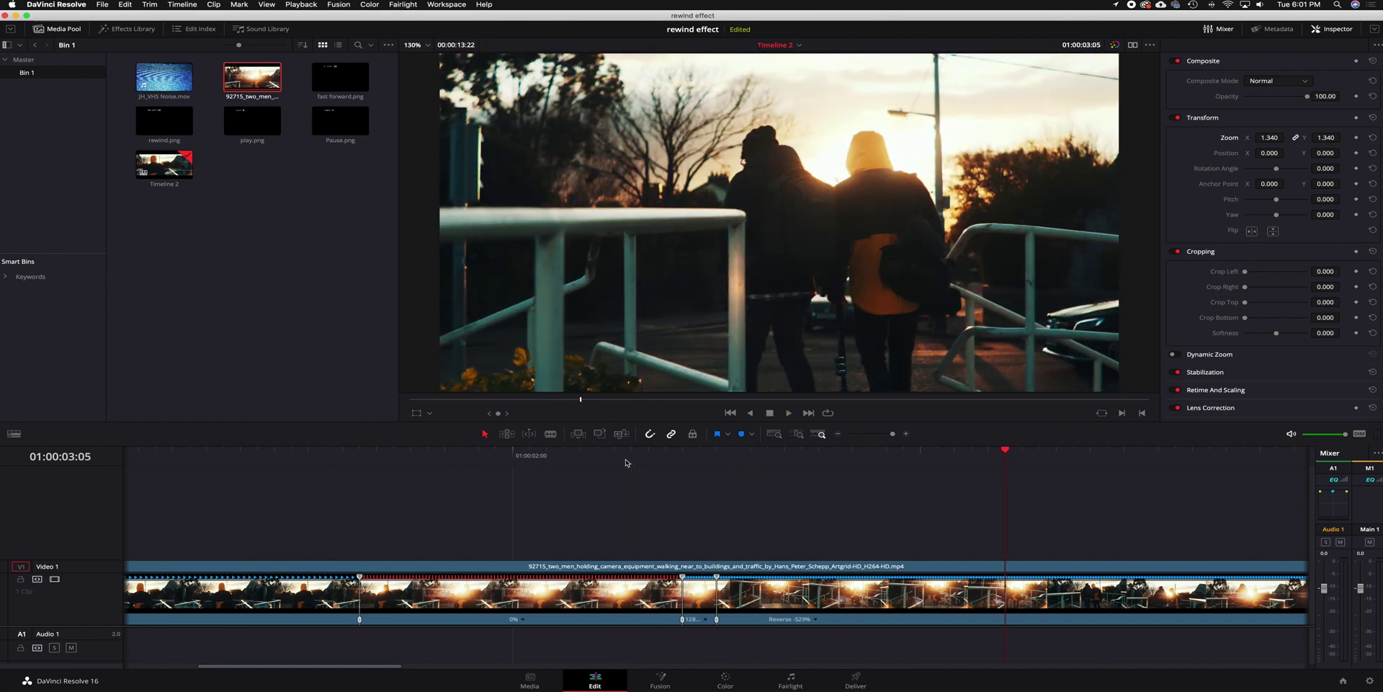
pyautogui.press('super+minus')
pyautogui.press('super+minus')
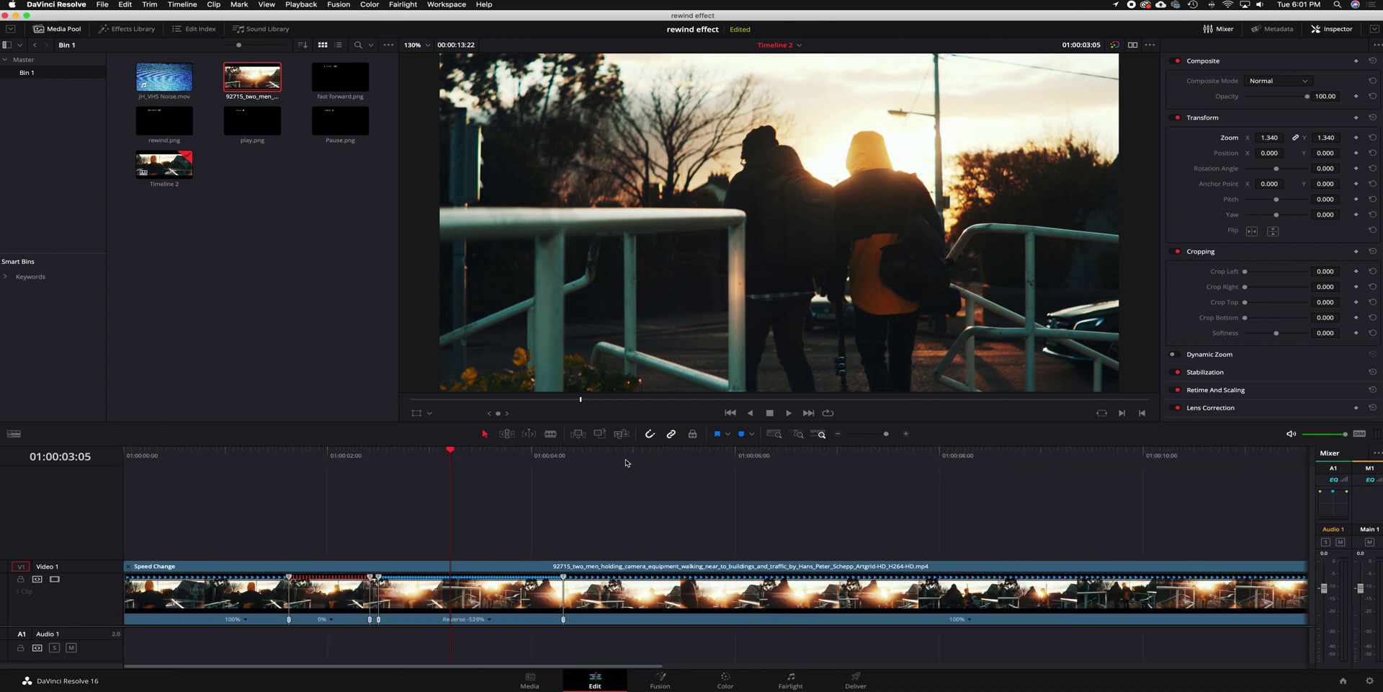
pyautogui.press('super+minus')
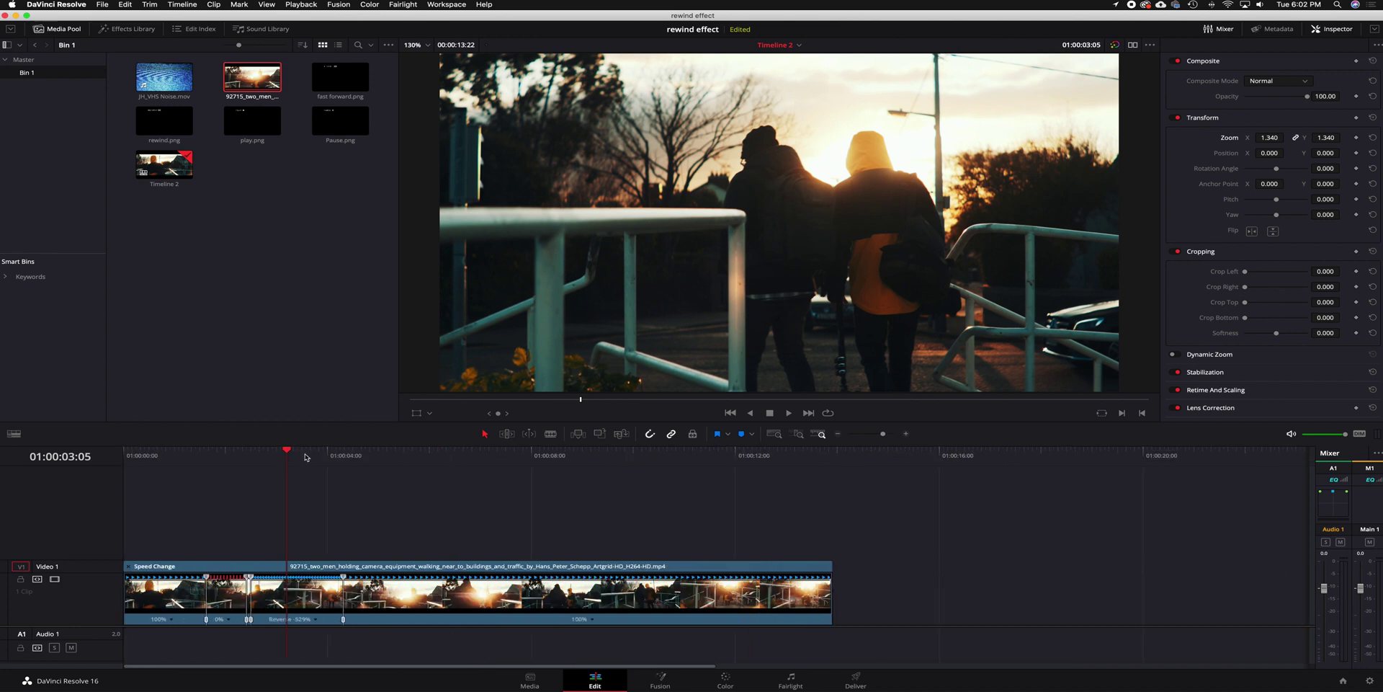
pyautogui.moveTo(303, 456); pyautogui.dragTo(346, 465)
# Add a short 0% freeze right after the rewind section
pyautogui.click(600, 623)
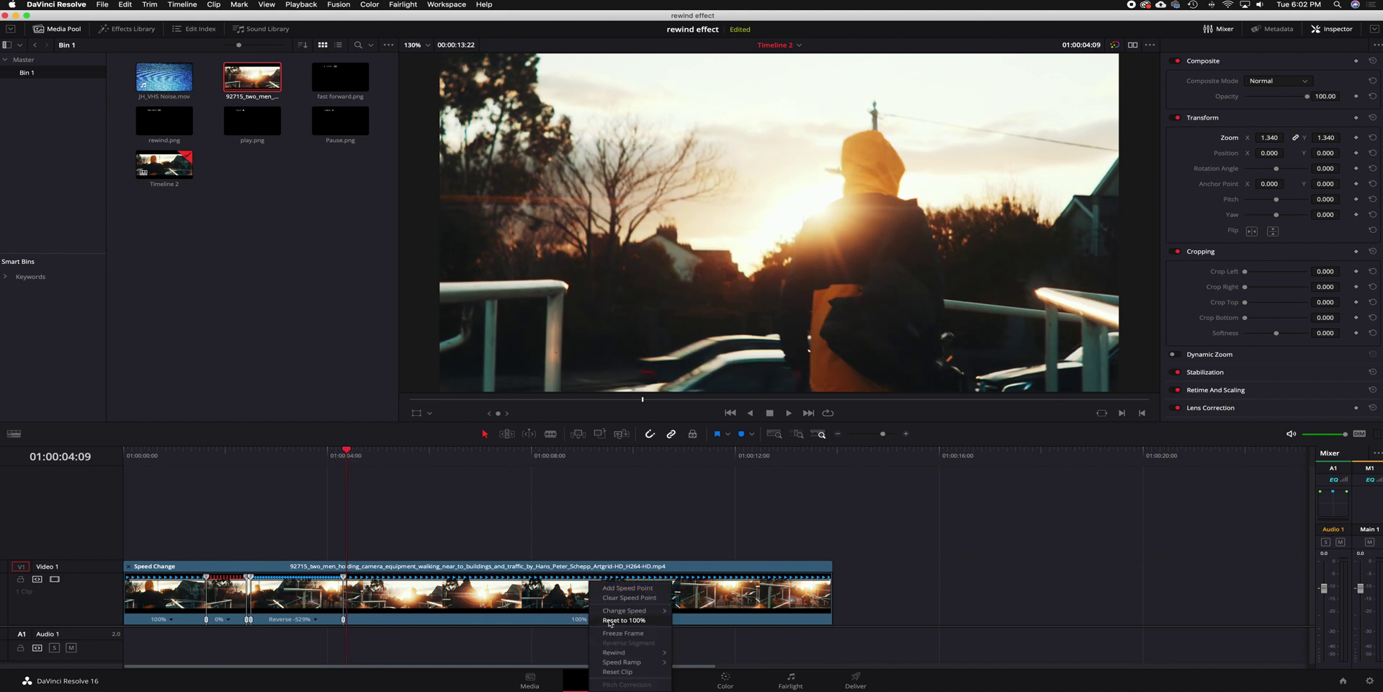
pyautogui.click(623, 620)
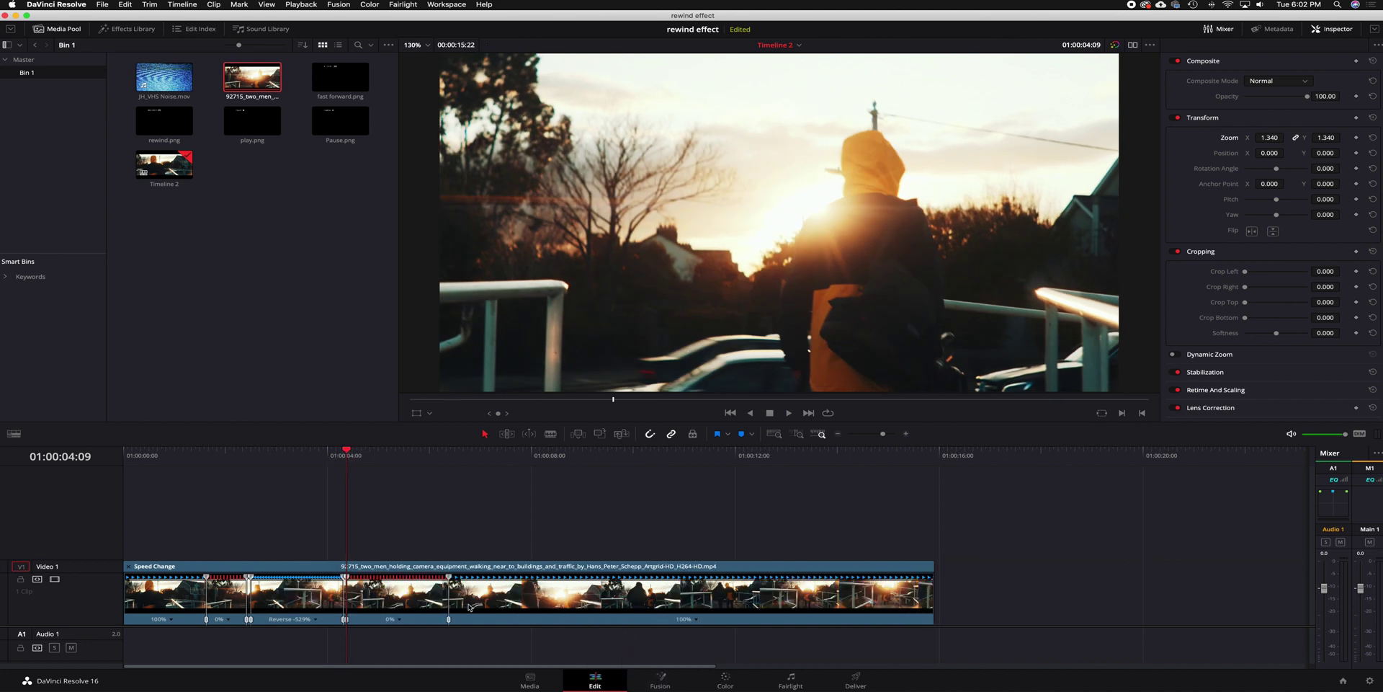
pyautogui.moveTo(449, 577); pyautogui.dragTo(395, 581)
# Split the later 100% section with a new speed point, then return to 01:00:07:19
pyautogui.moveTo(415, 460); pyautogui.dragTo(670, 469)
pyautogui.click(639, 624)
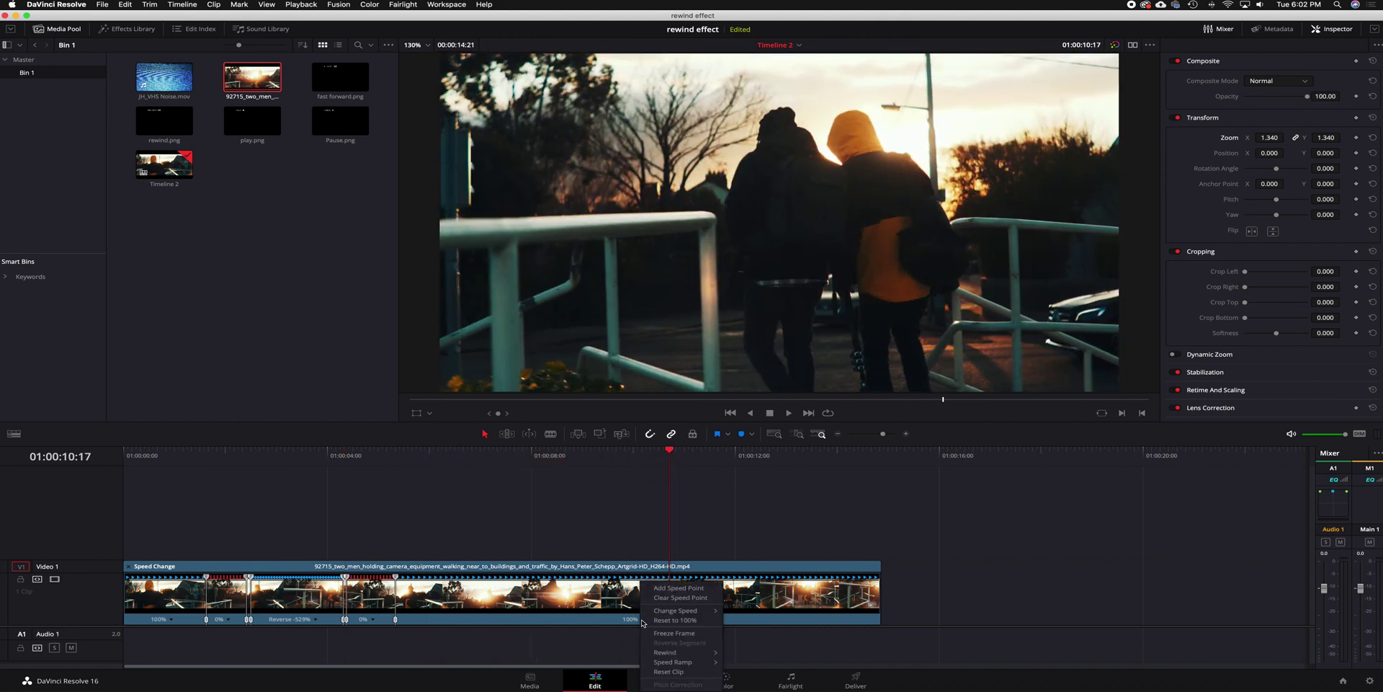
pyautogui.click(686, 594)
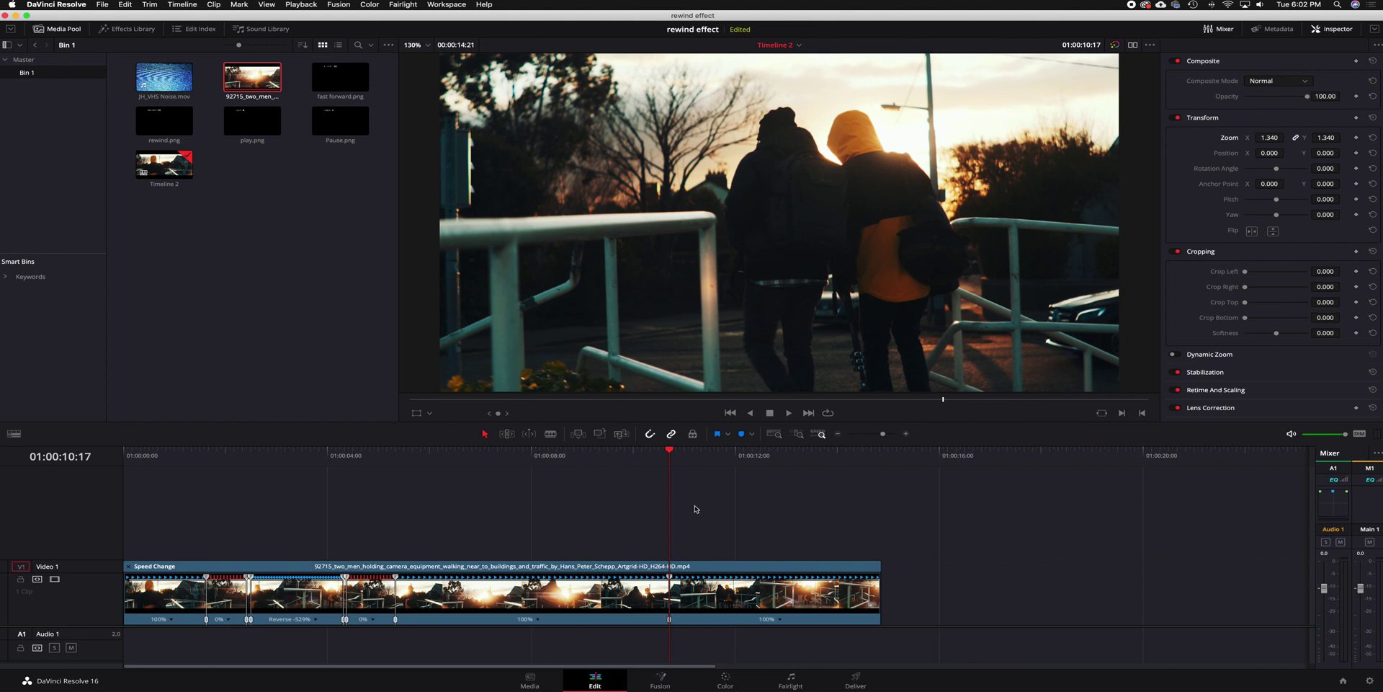
pyautogui.click(523, 459)
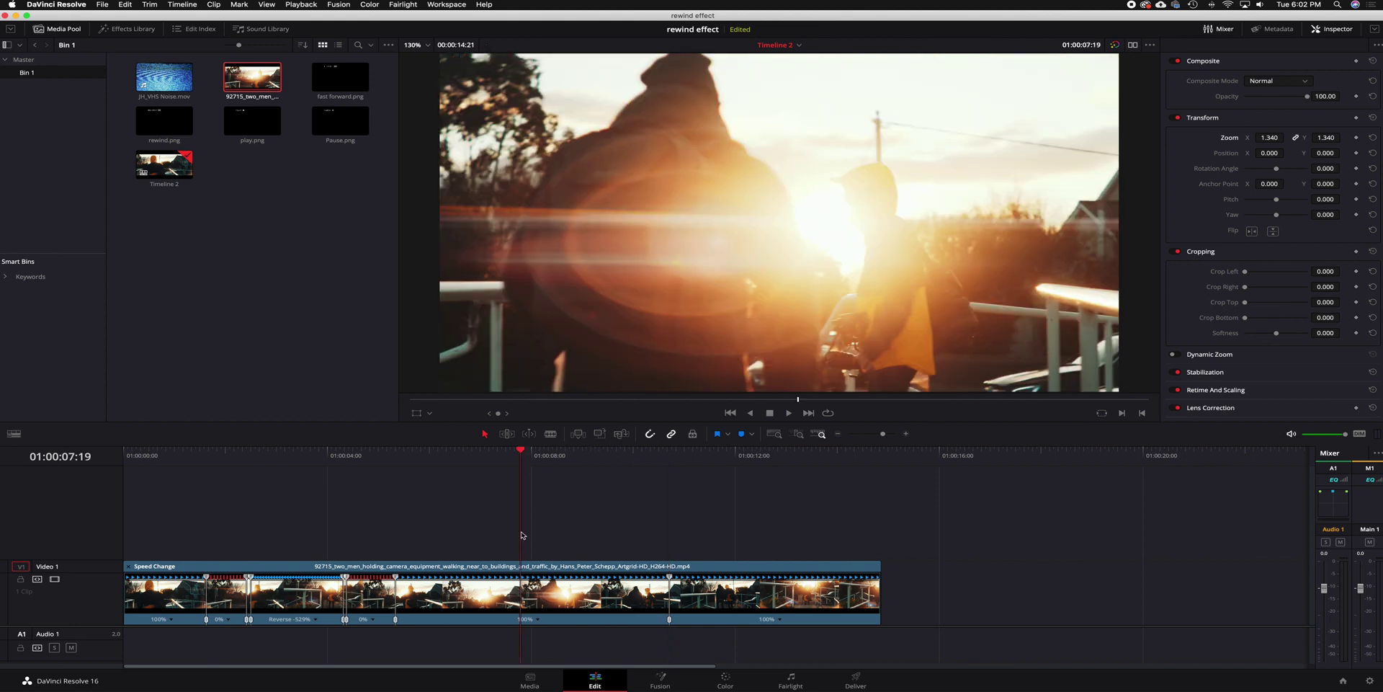
# Speed the section after the second freeze up to 607% as a fast-forward
pyautogui.click(537, 620)
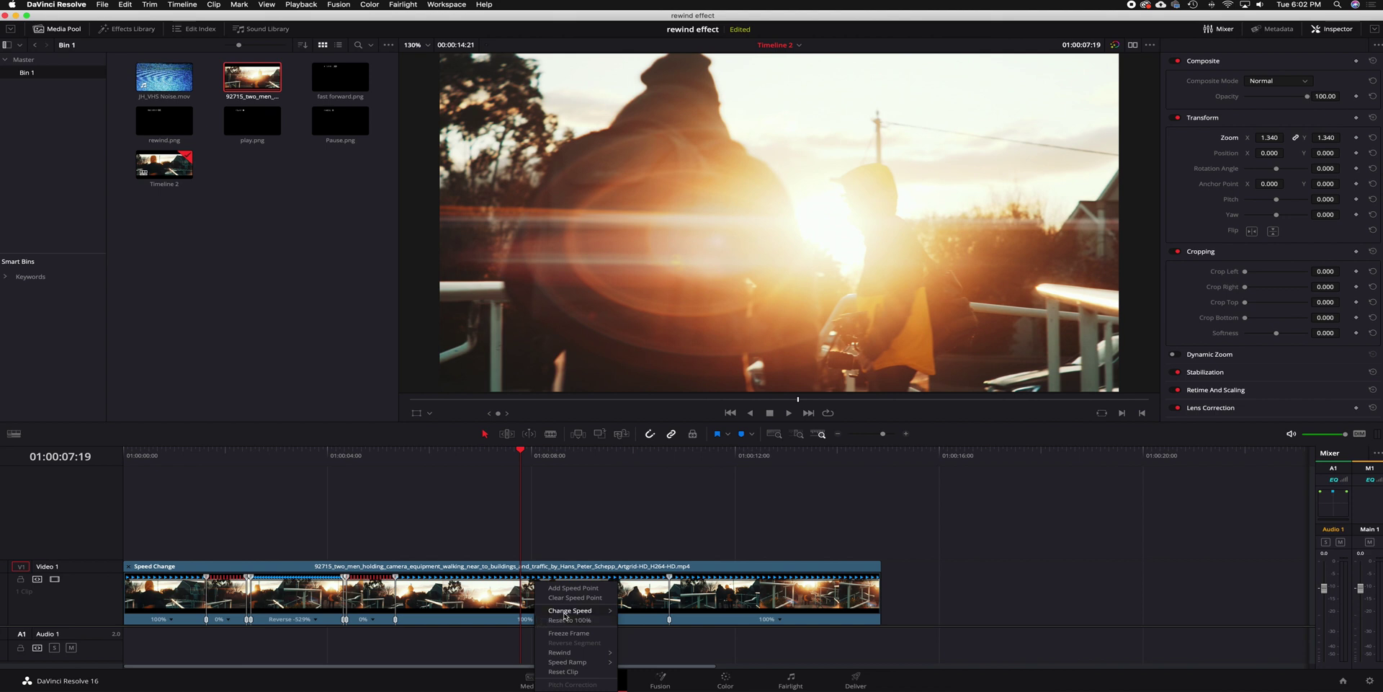
pyautogui.moveTo(601, 611)
pyautogui.click(646, 676)
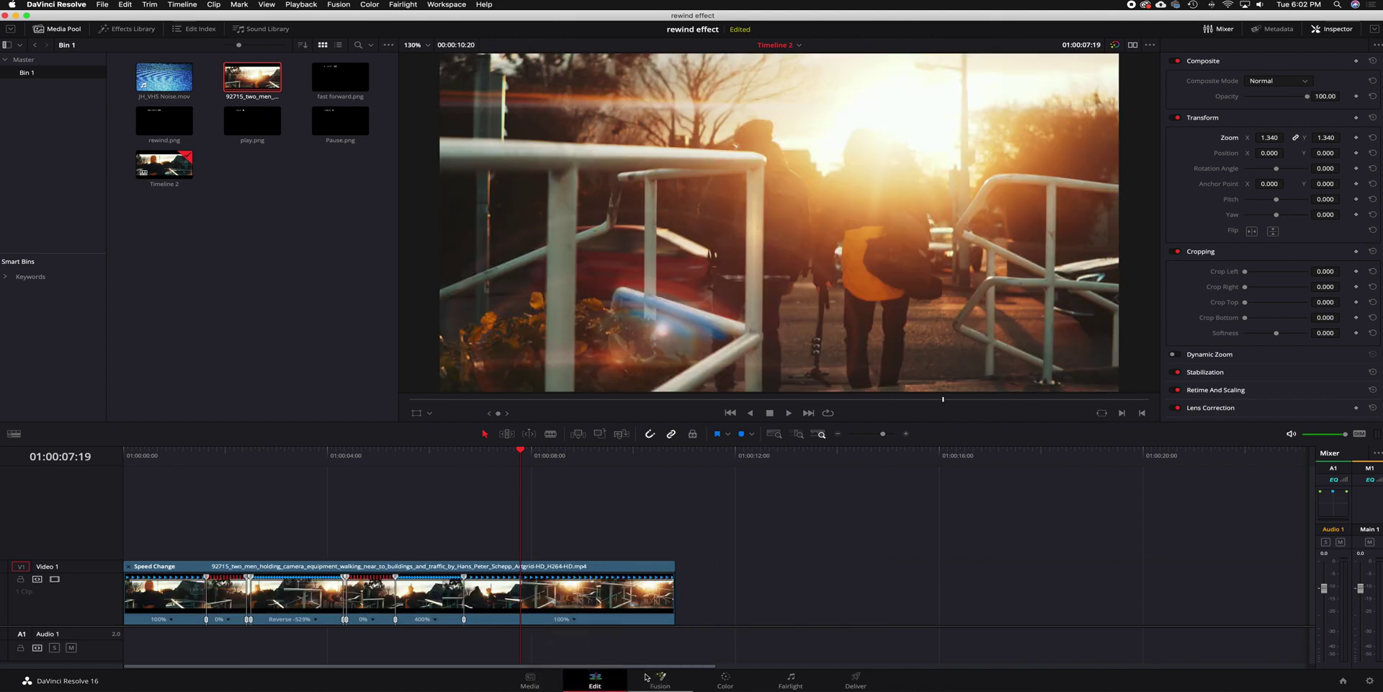
pyautogui.moveTo(463, 577); pyautogui.dragTo(440, 577)
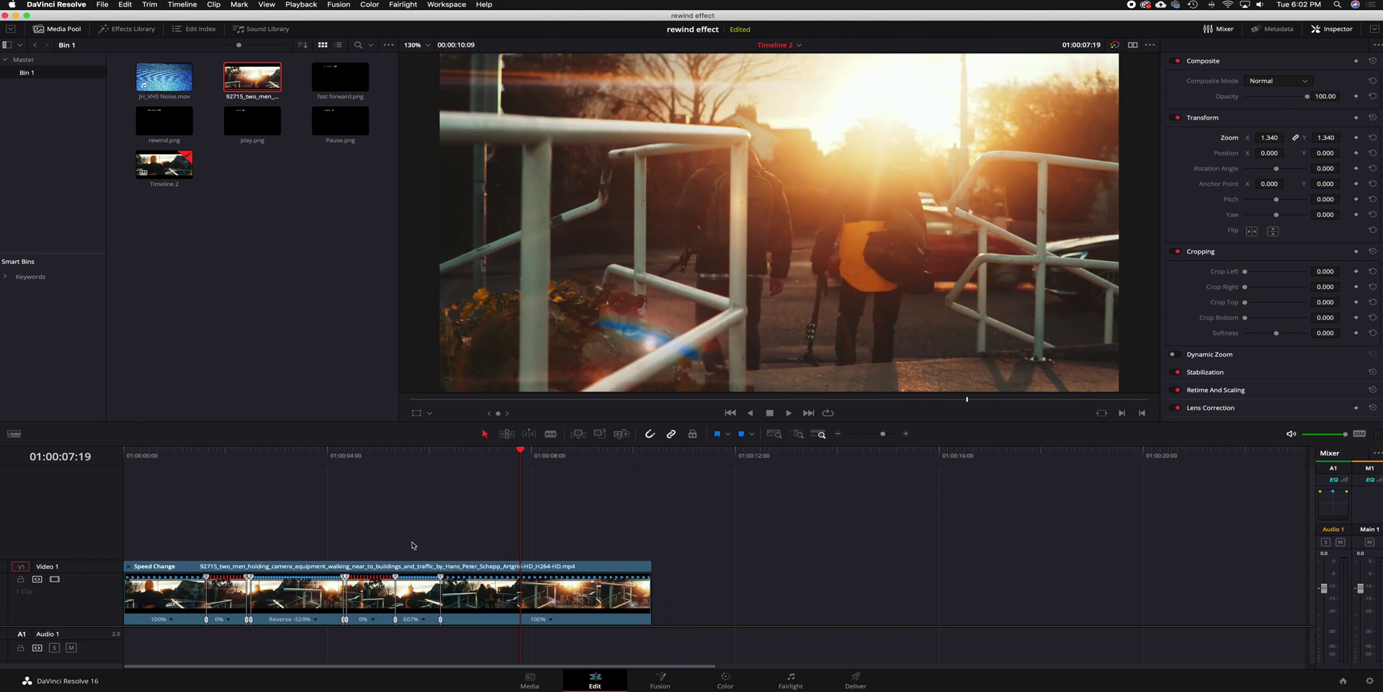
# Play the retimed edit back from the start of the timeline
pyautogui.click(126, 456)
pyautogui.press('space')
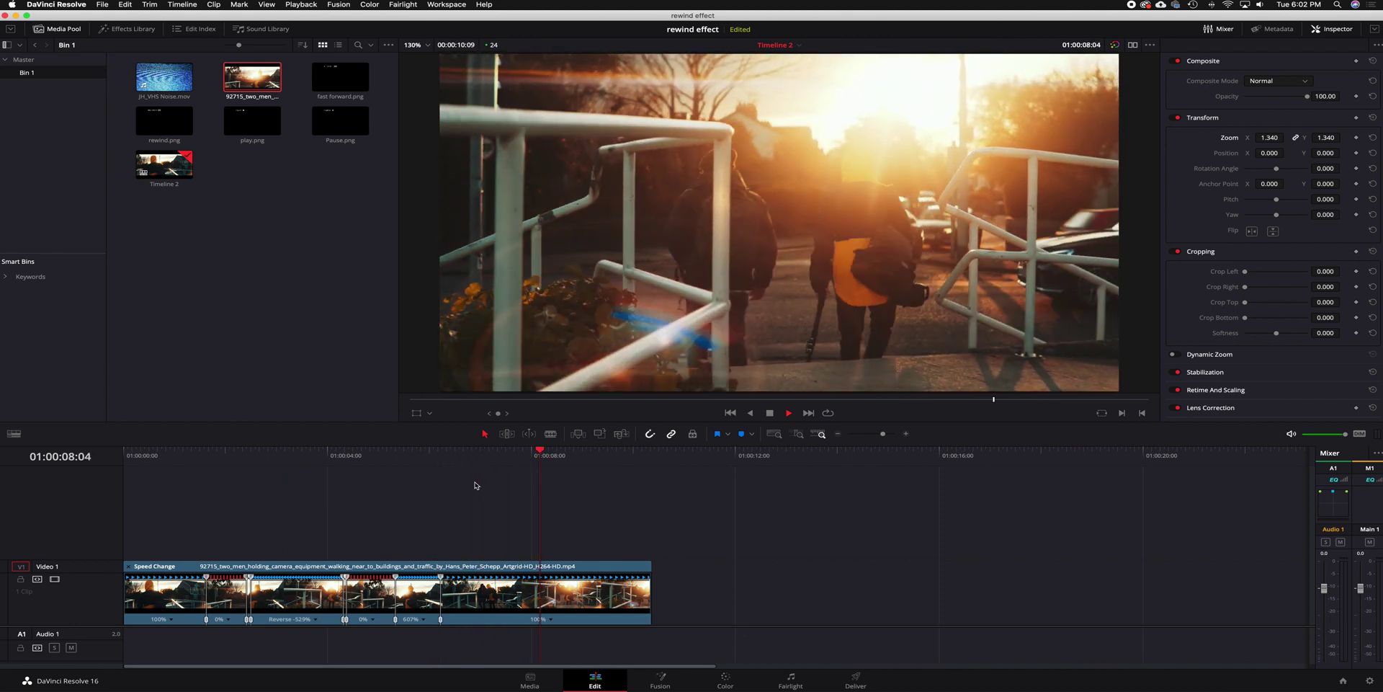
pyautogui.press('super+z')
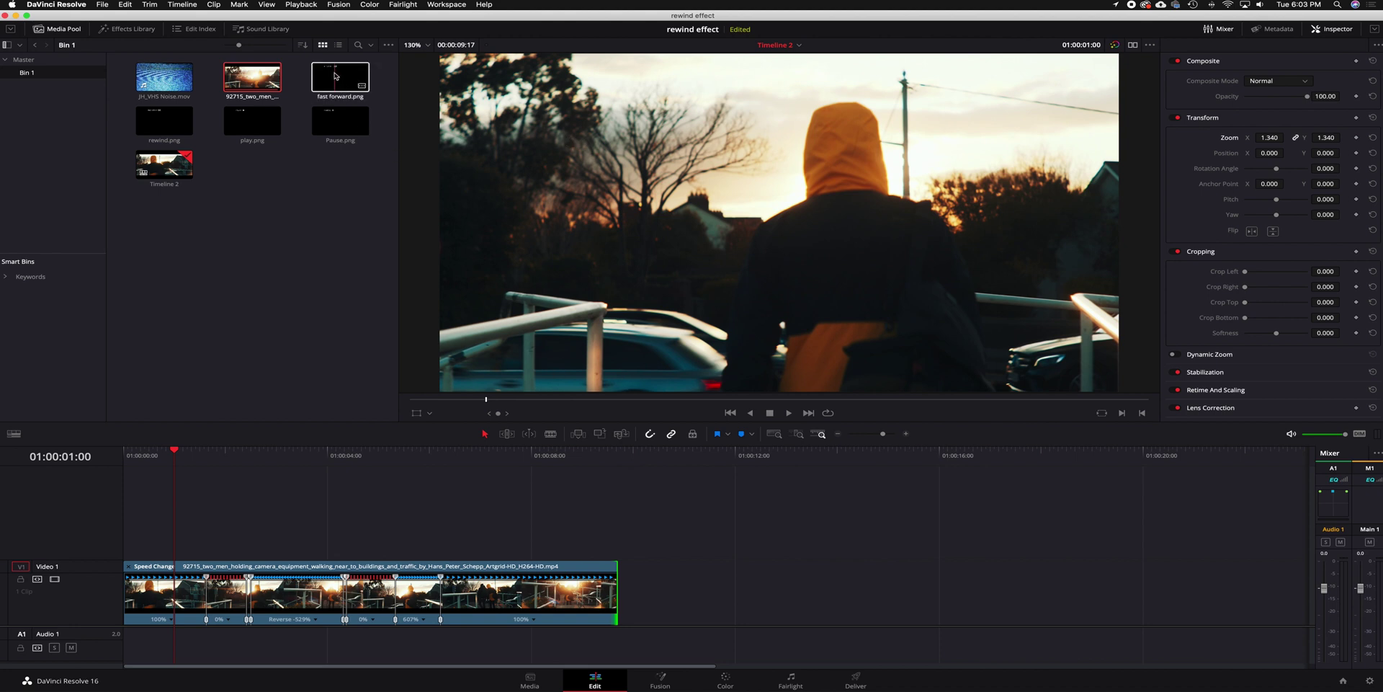
# Preview fast forward.png, Pause.png, play.png, rewind.png, then JH_VHS Noise.mov in the source viewer
pyautogui.click(333, 126)
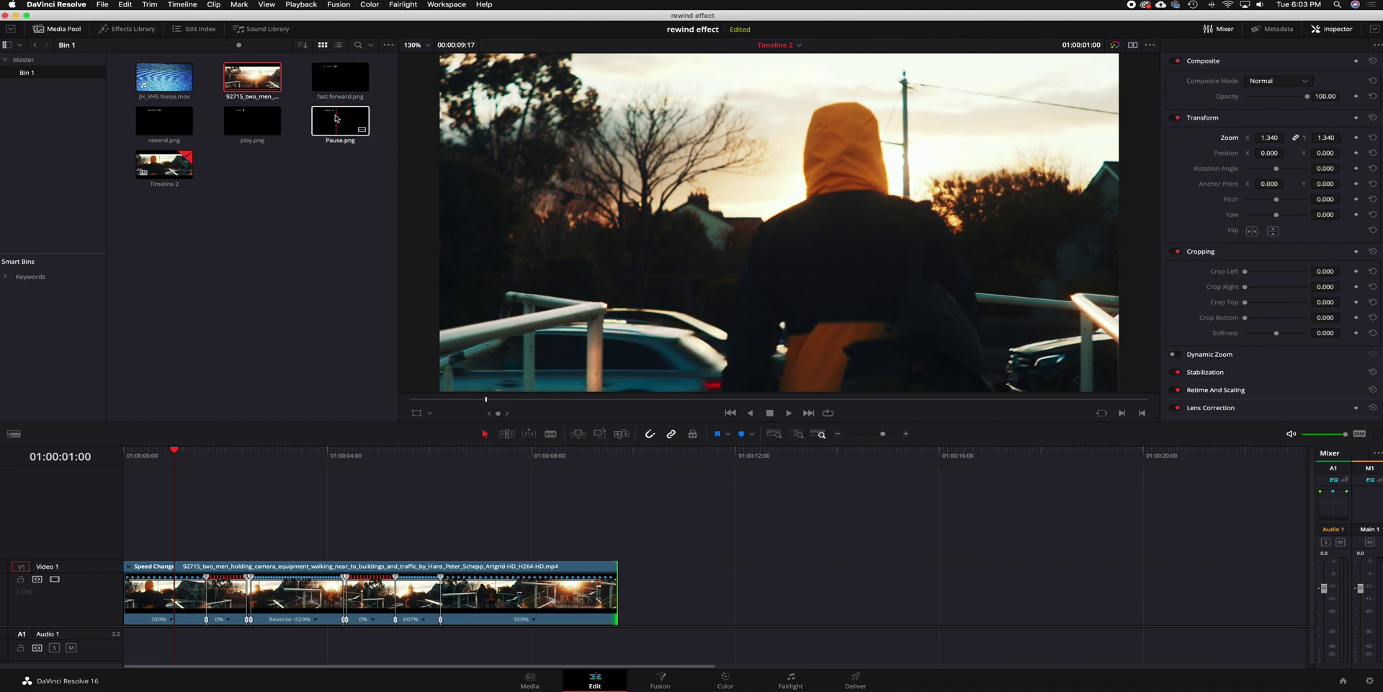
pyautogui.click(338, 73)
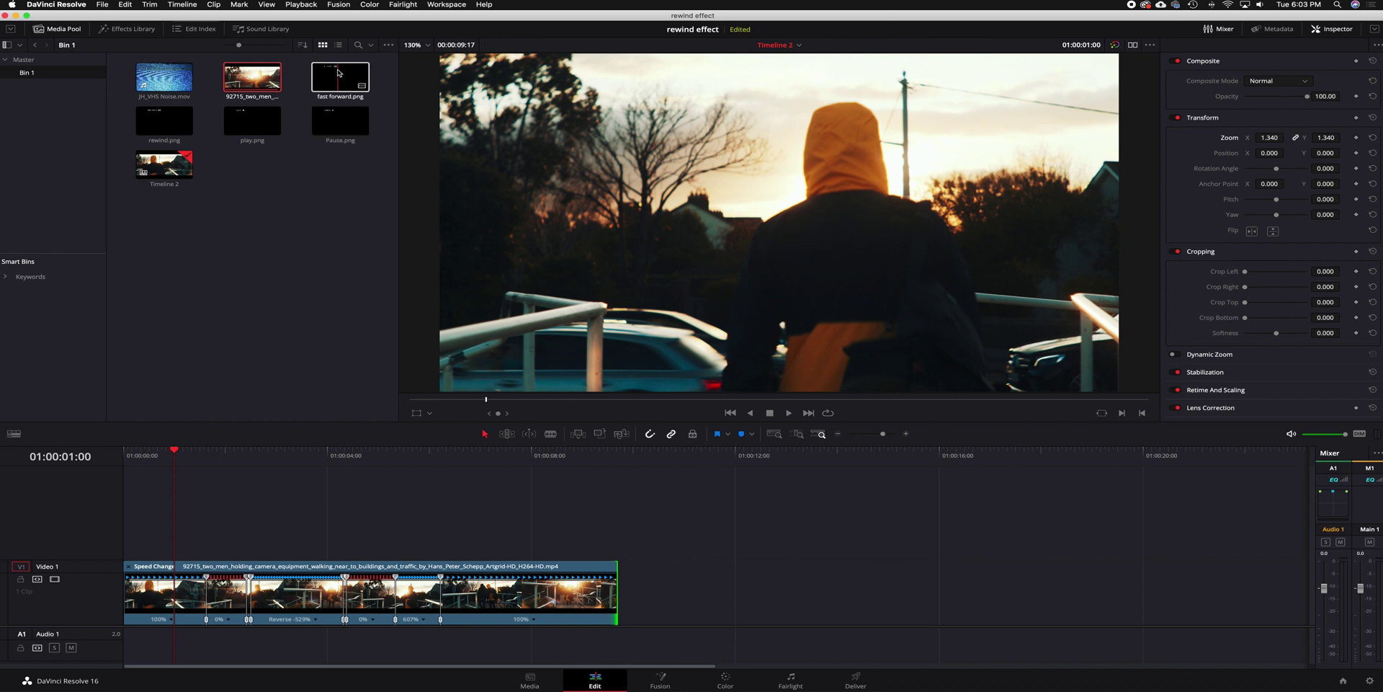
pyautogui.doubleClick(338, 73)
pyautogui.click(349, 121)
pyautogui.doubleClick(349, 121)
pyautogui.doubleClick(264, 122)
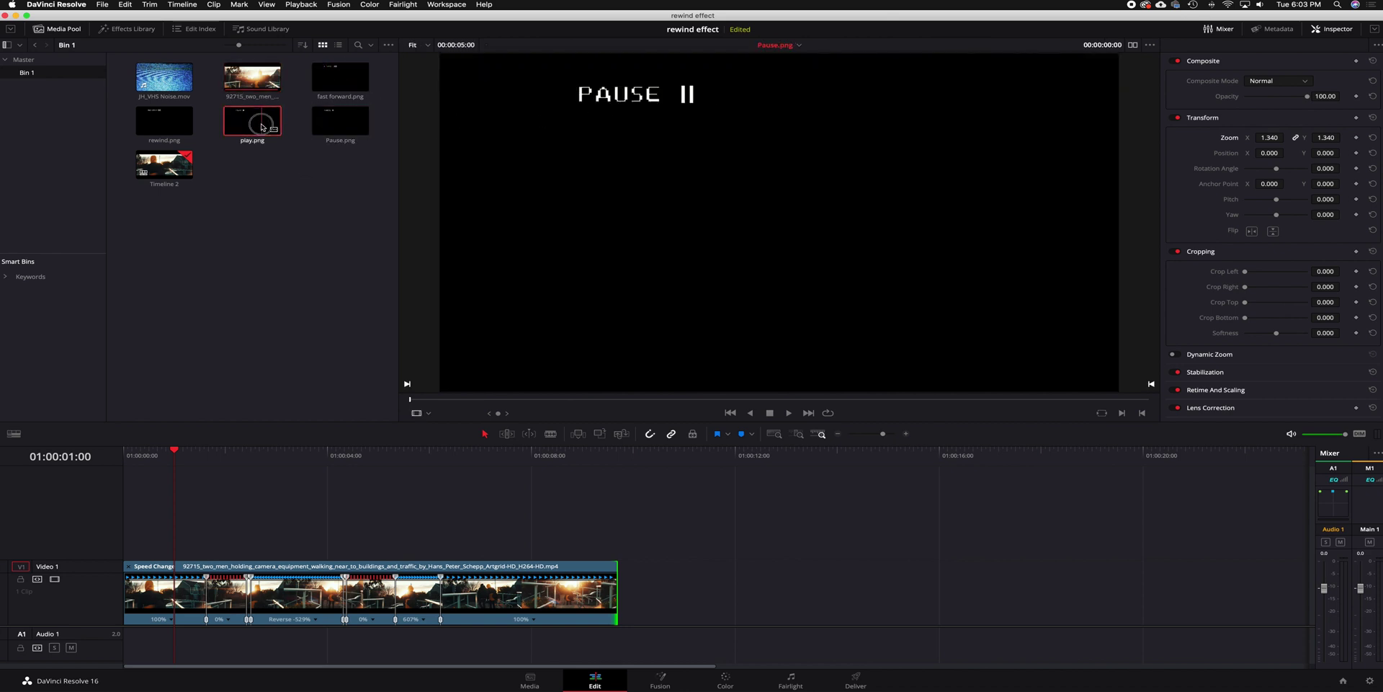
pyautogui.doubleClick(196, 128)
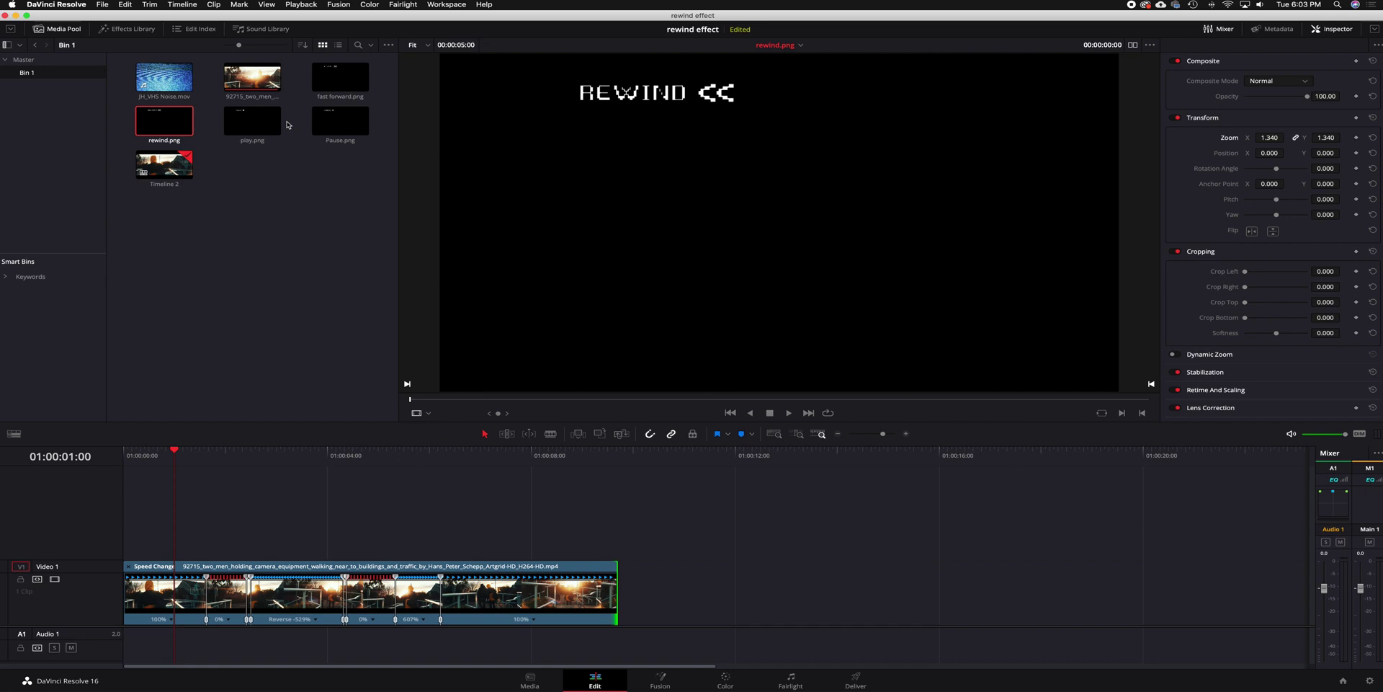
pyautogui.doubleClick(164, 76)
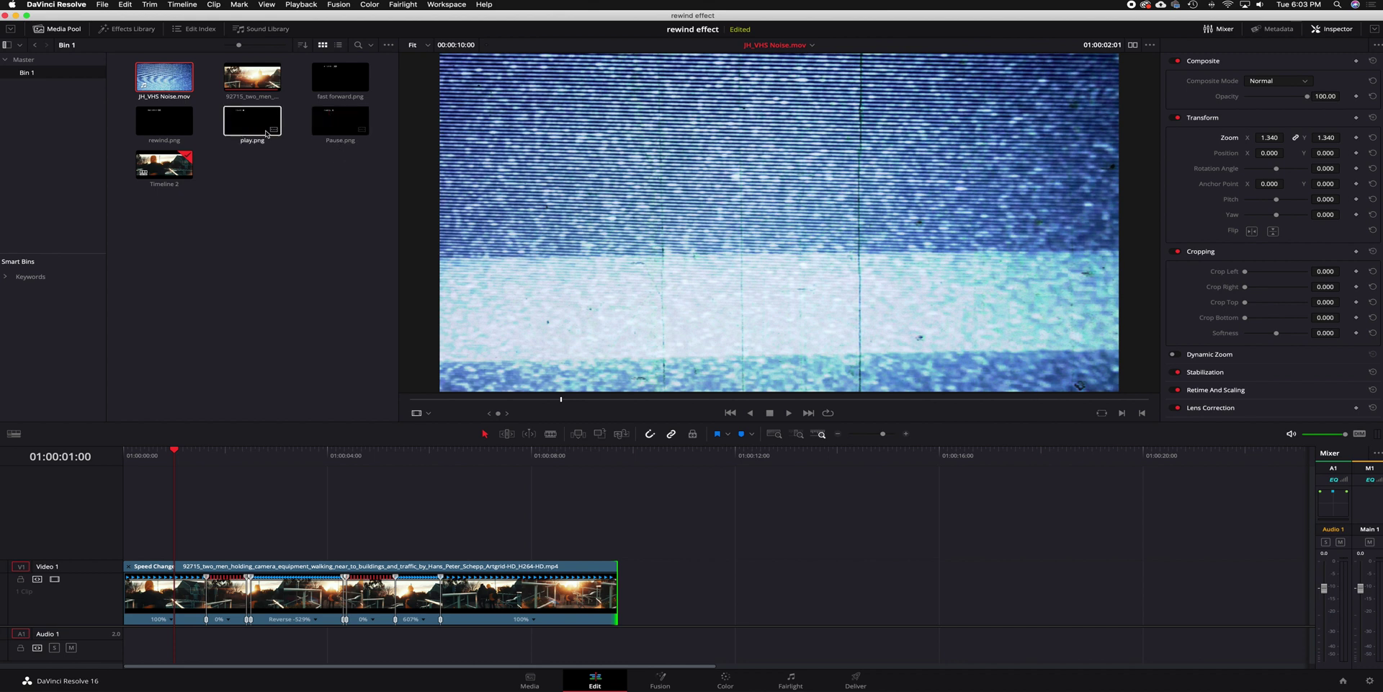
# Add play.png and Pause.png on Video 2, trimmed to the opening and freeze sections
pyautogui.click(248, 117)
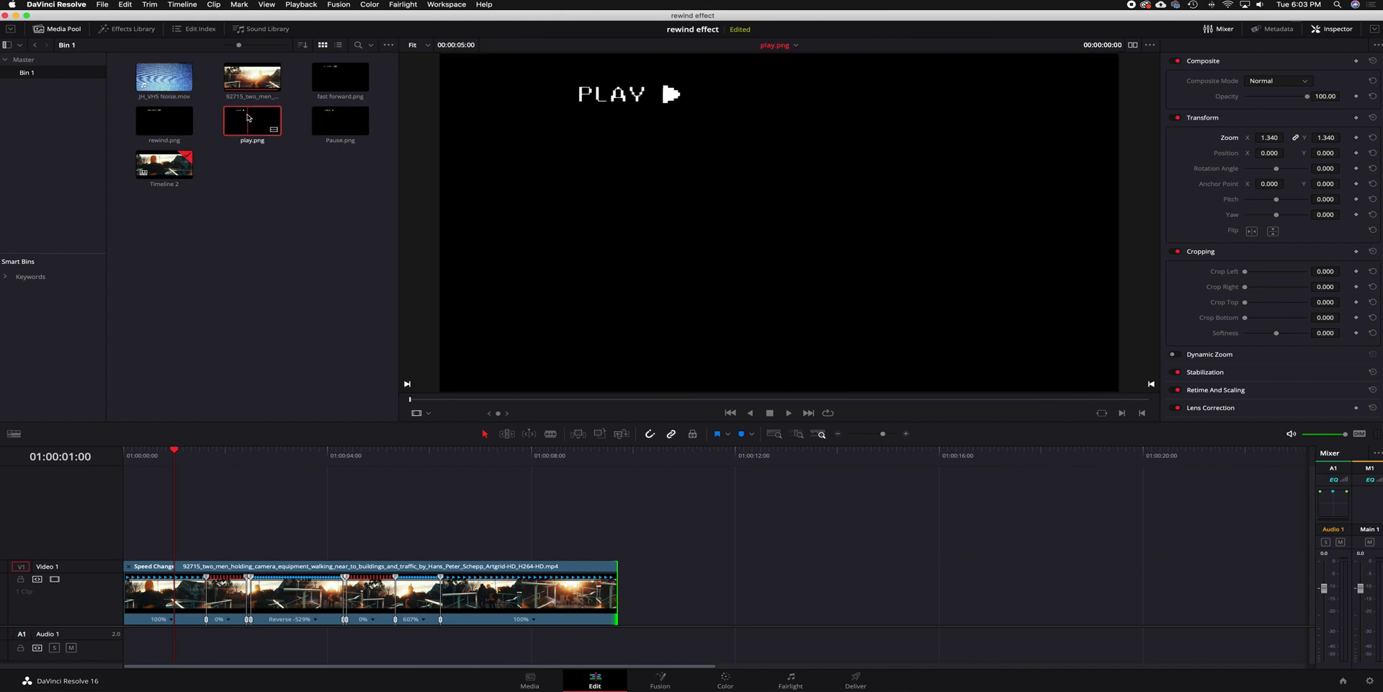
pyautogui.moveTo(247, 117); pyautogui.dragTo(124, 542)
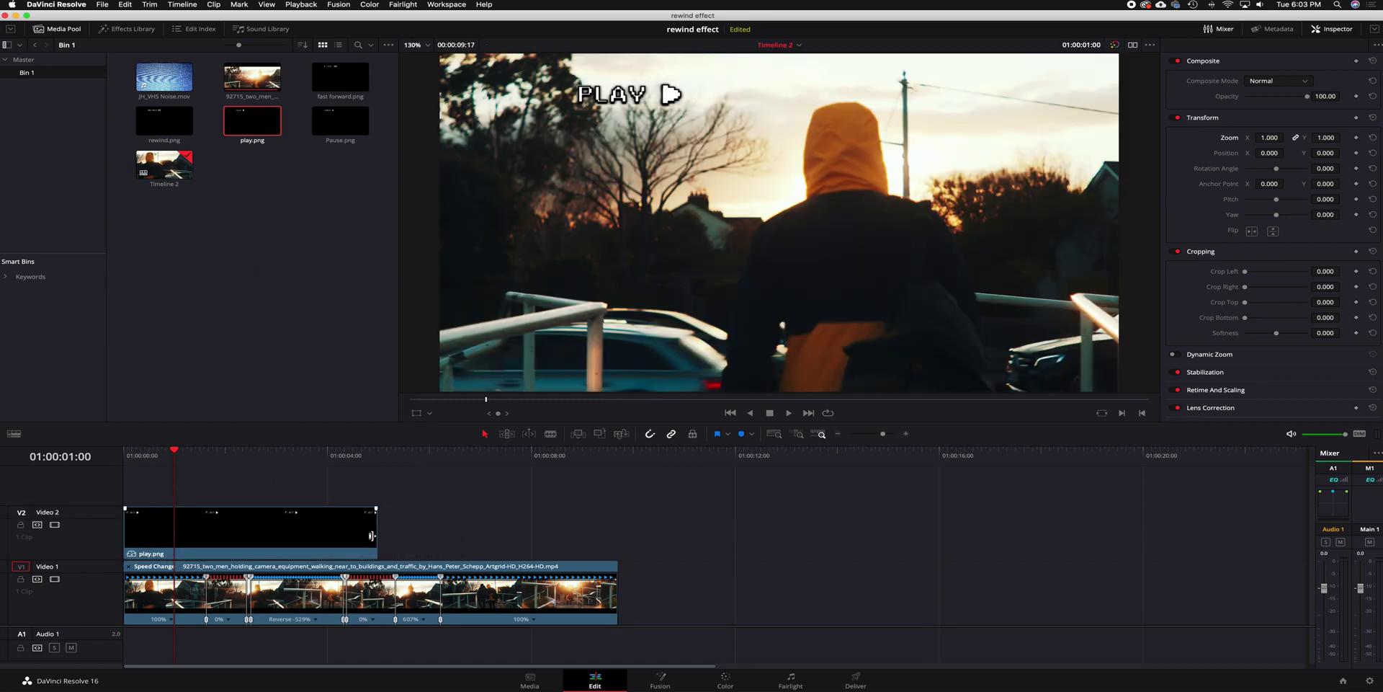
pyautogui.moveTo(371, 535); pyautogui.dragTo(204, 542)
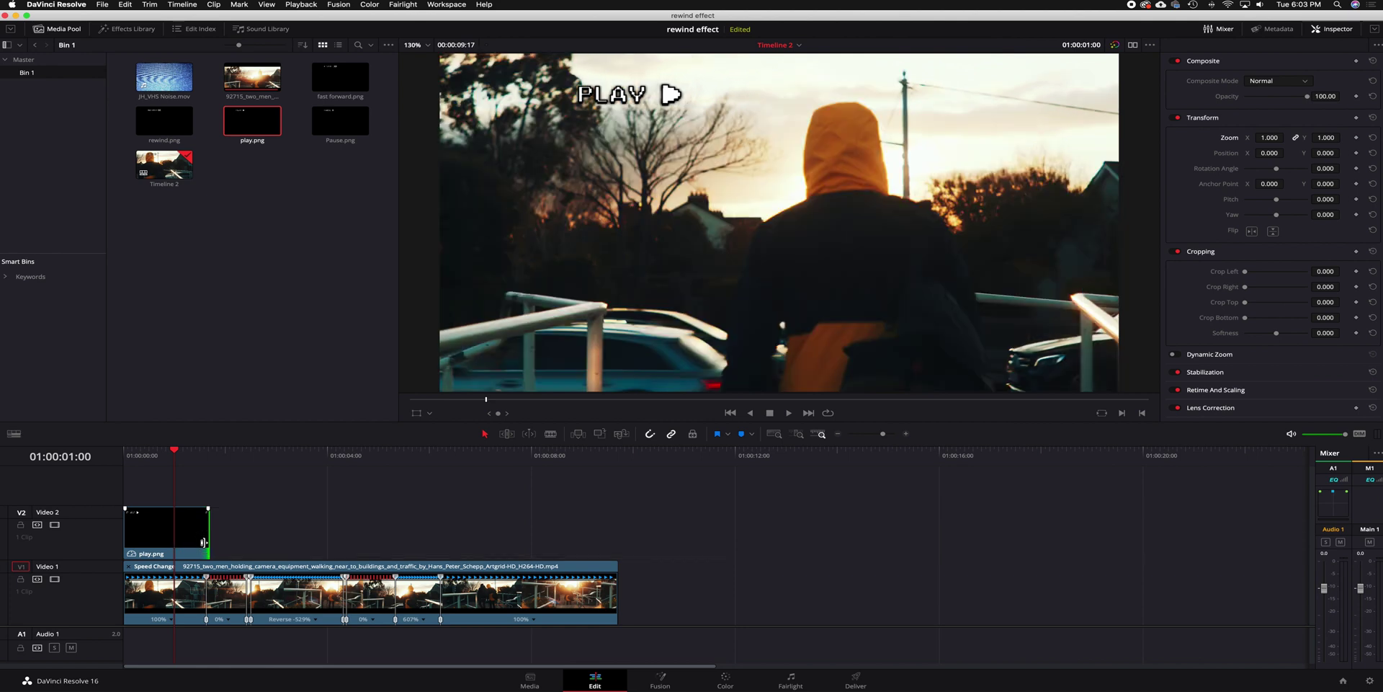
pyautogui.moveTo(340, 120); pyautogui.dragTo(216, 533)
pyautogui.moveTo(470, 547); pyautogui.dragTo(246, 555)
# Add rewind.png and a second Pause.png, trimmed to the reverse and second freeze sections
pyautogui.click(191, 134)
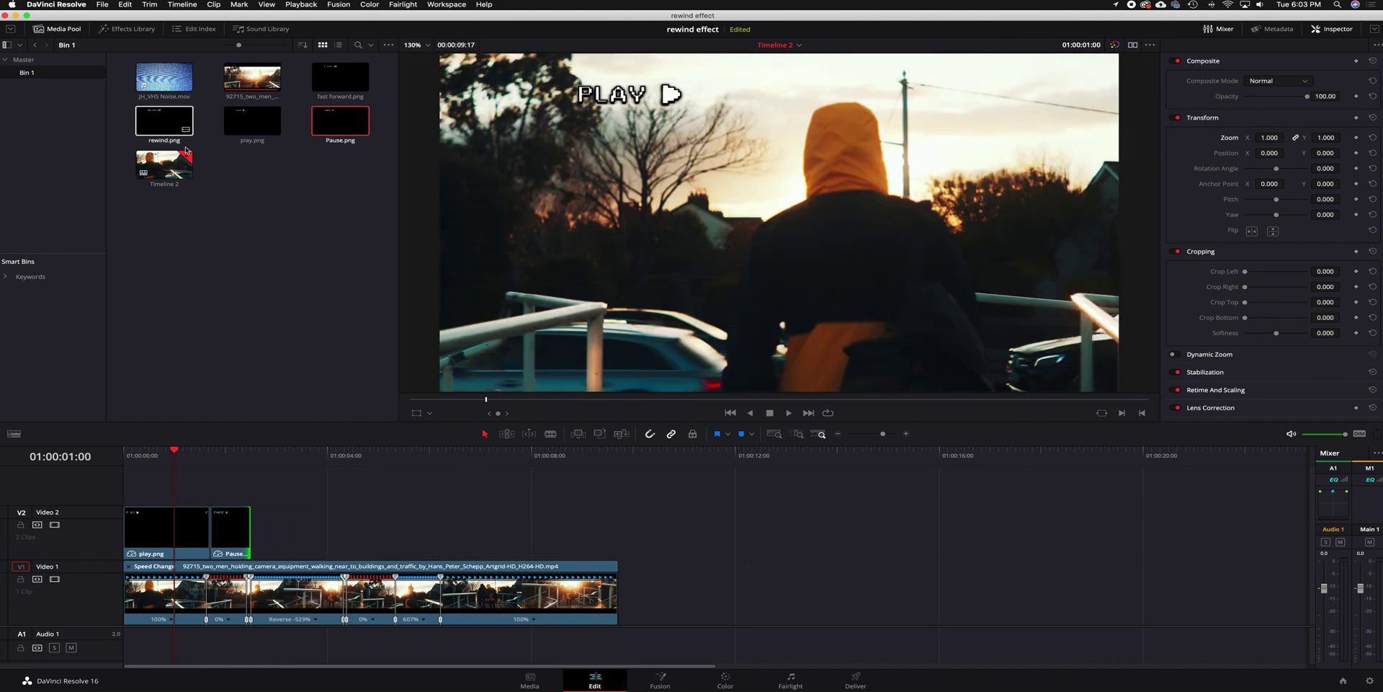
pyautogui.moveTo(182, 130); pyautogui.dragTo(249, 539)
pyautogui.moveTo(502, 536); pyautogui.dragTo(341, 547)
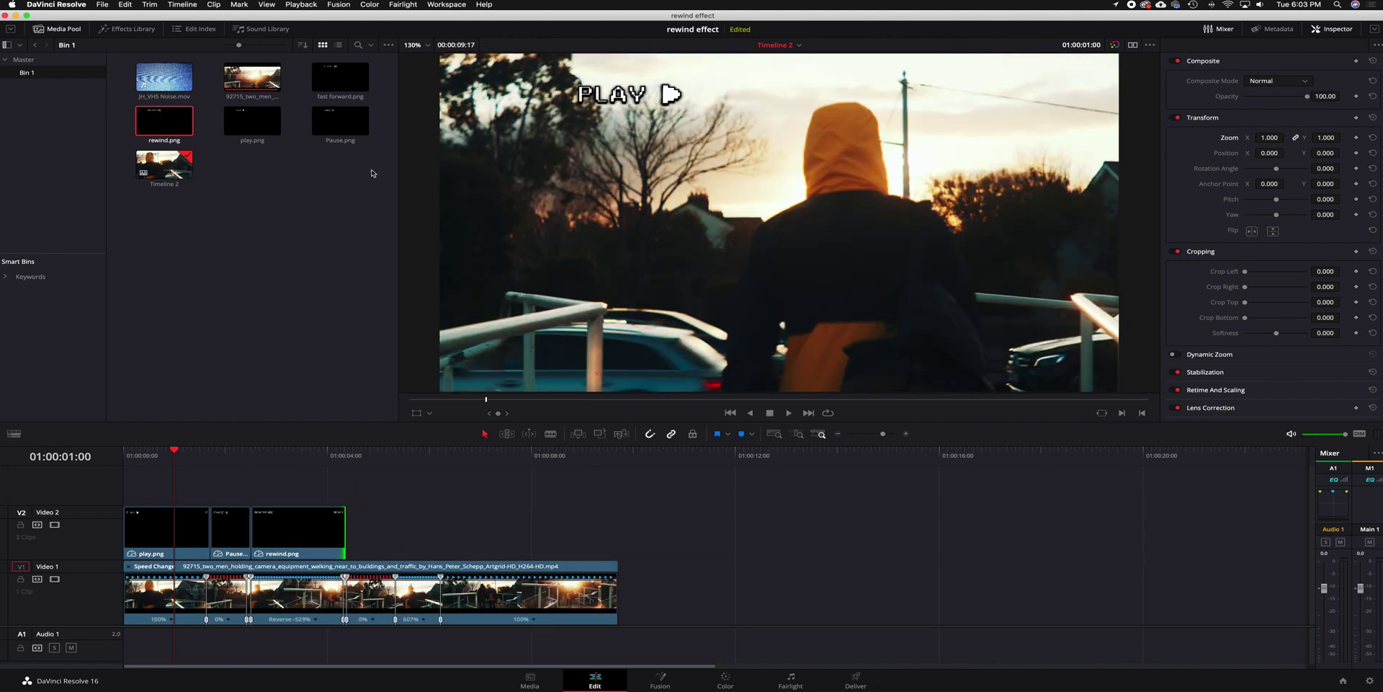
pyautogui.moveTo(342, 124); pyautogui.dragTo(349, 531)
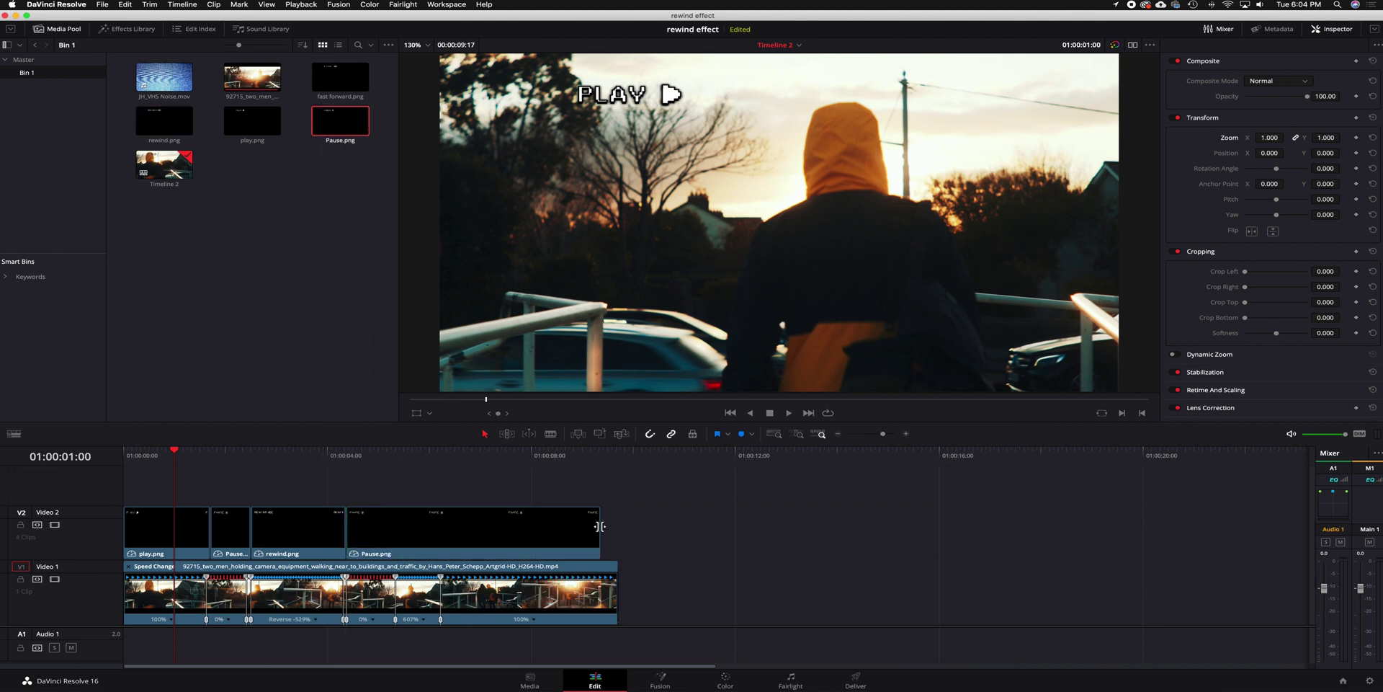
pyautogui.moveTo(601, 533); pyautogui.dragTo(394, 532)
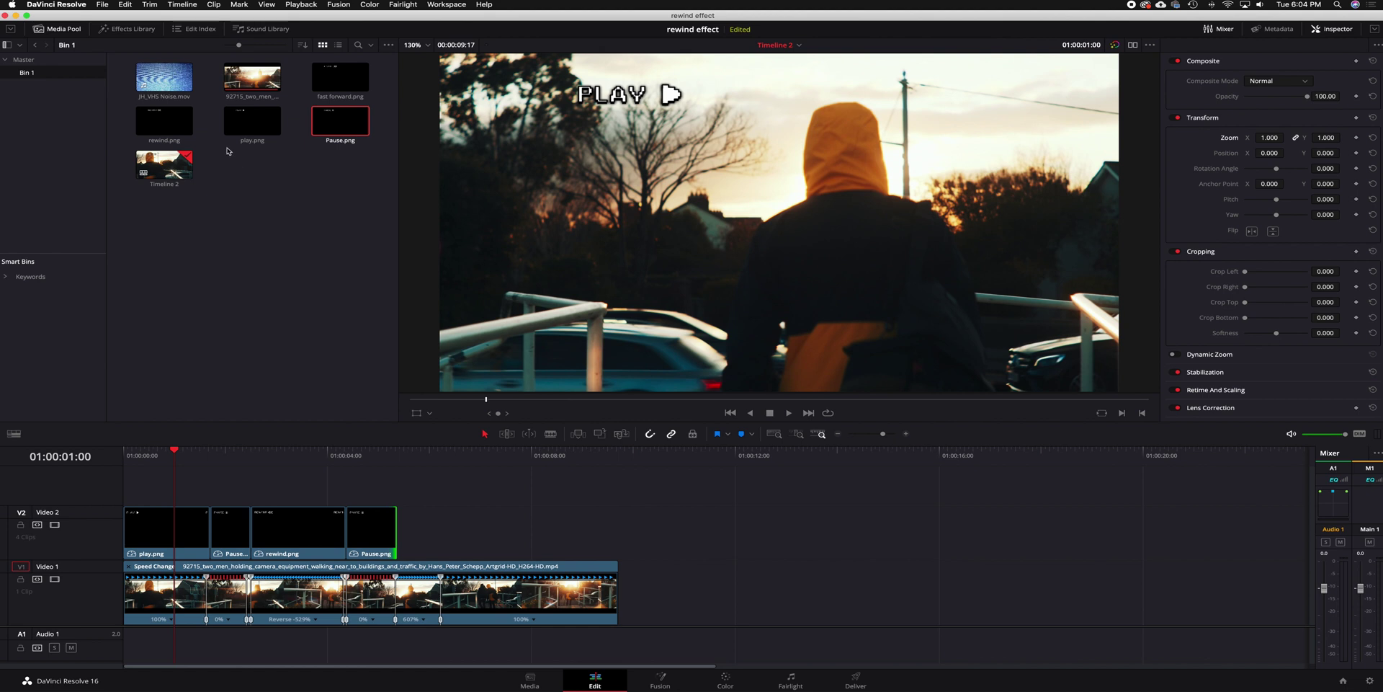
# Add fast forward.png and a final play.png trimmed to the footage end, then play back
pyautogui.moveTo(340, 77); pyautogui.dragTo(402, 537)
pyautogui.moveTo(651, 535); pyautogui.dragTo(440, 535)
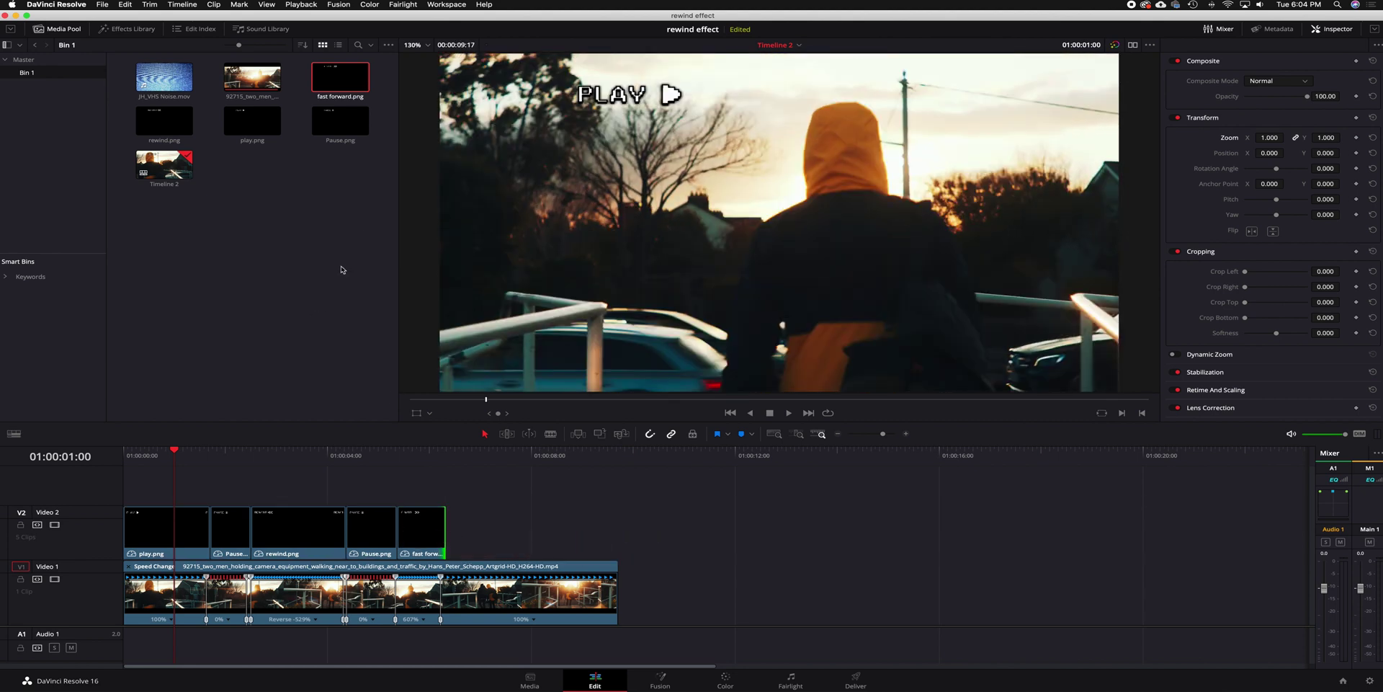
pyautogui.moveTo(252, 120); pyautogui.dragTo(461, 535)
pyautogui.moveTo(547, 534); pyautogui.dragTo(548, 534)
pyautogui.moveTo(699, 532); pyautogui.dragTo(618, 533)
pyautogui.click(127, 455)
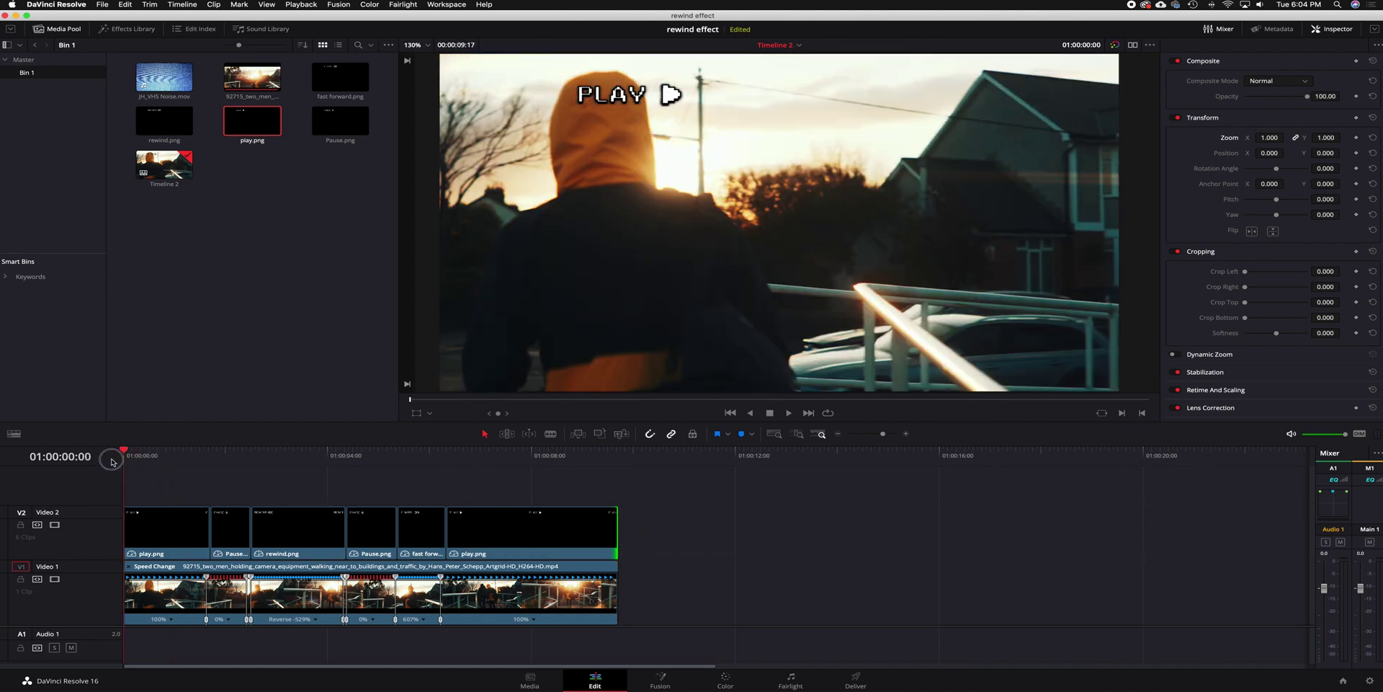
pyautogui.press('space')
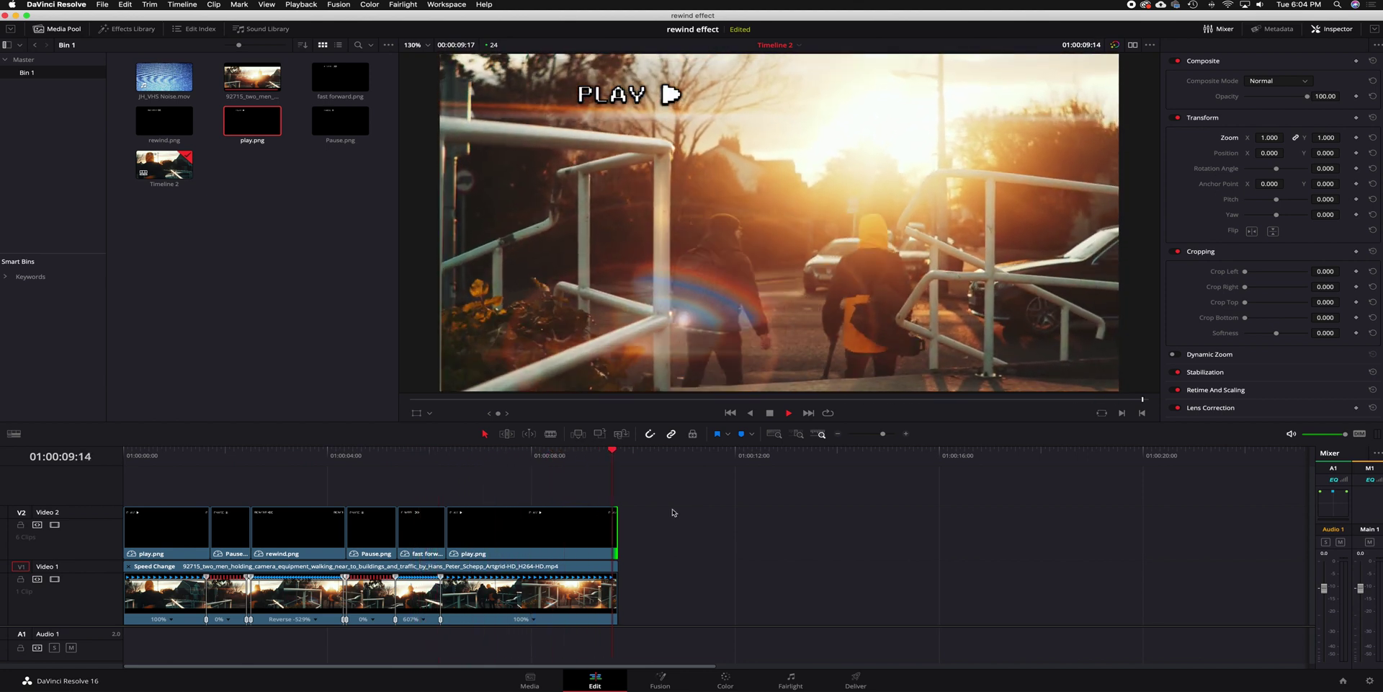
# Place JH_VHS Noise.mov on a new Video 3 track, try duplicating it, and preview
pyautogui.click(164, 76)
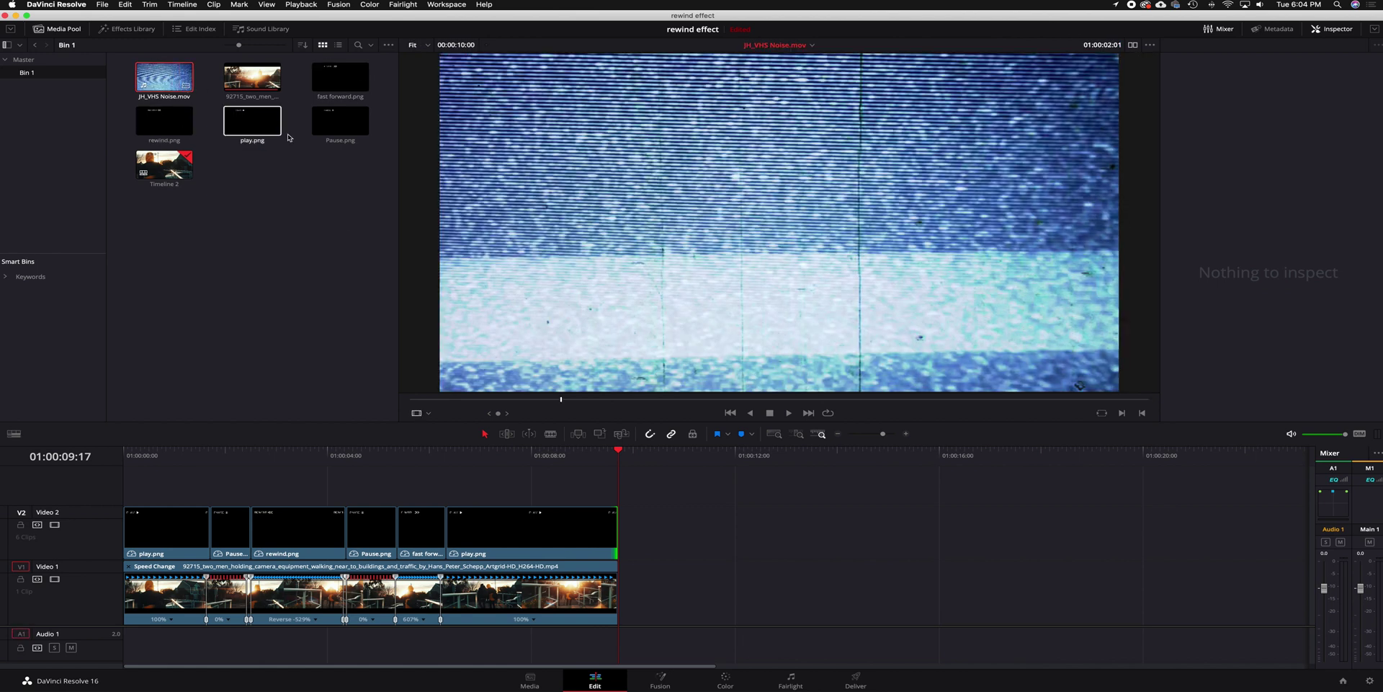
pyautogui.moveTo(765, 384); pyautogui.dragTo(130, 498)
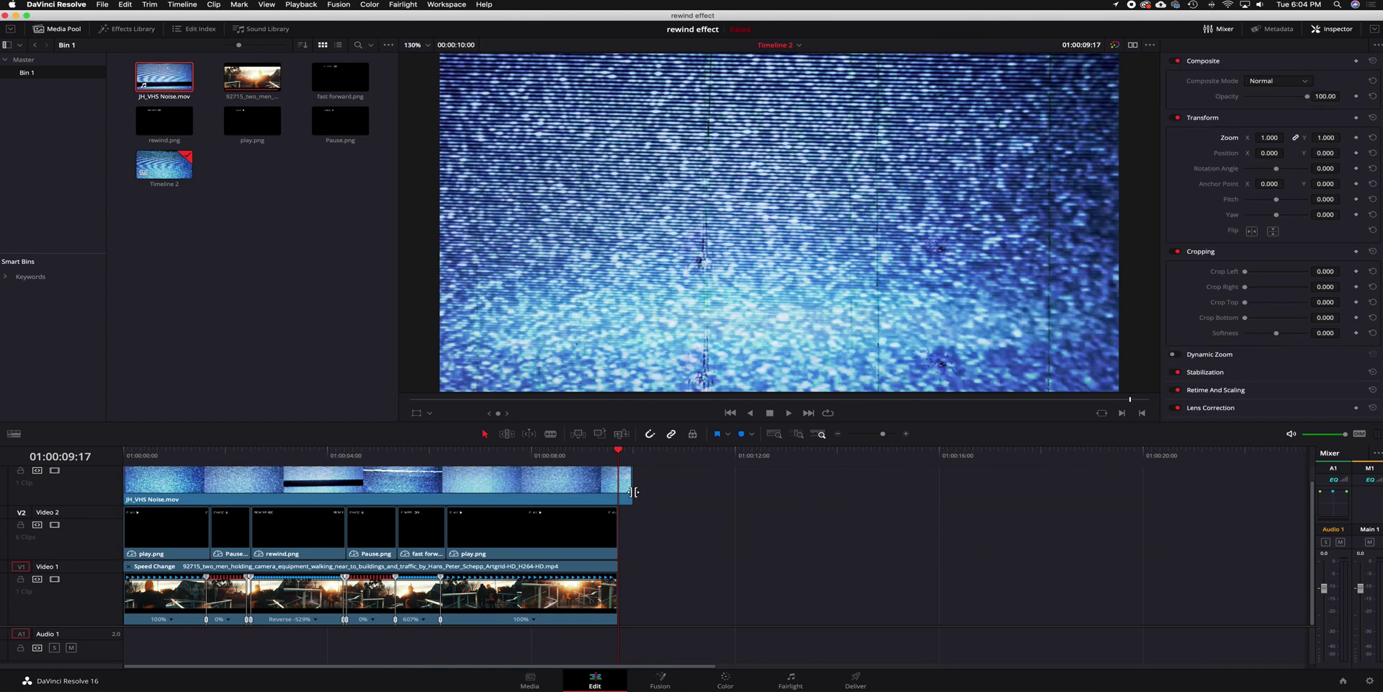
pyautogui.moveTo(626, 491); pyautogui.dragTo(289, 484)
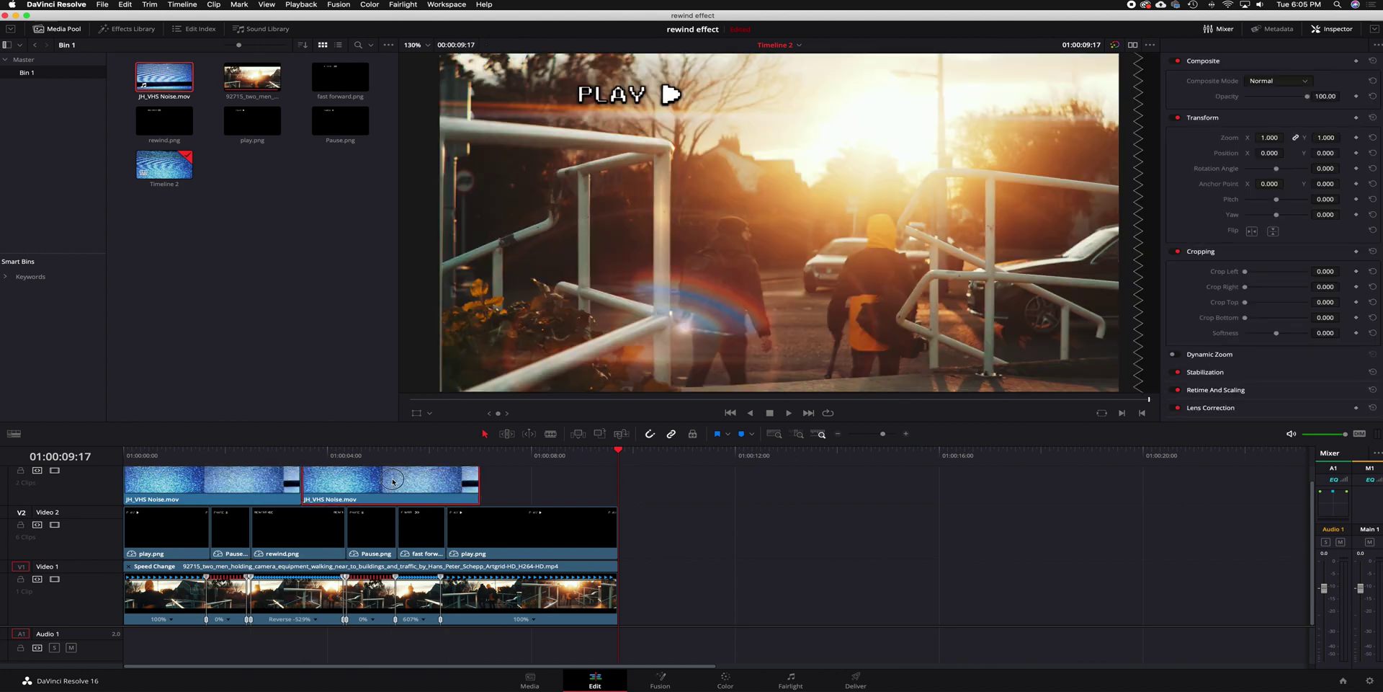
pyautogui.moveTo(393, 478); pyautogui.dragTo(571, 477)
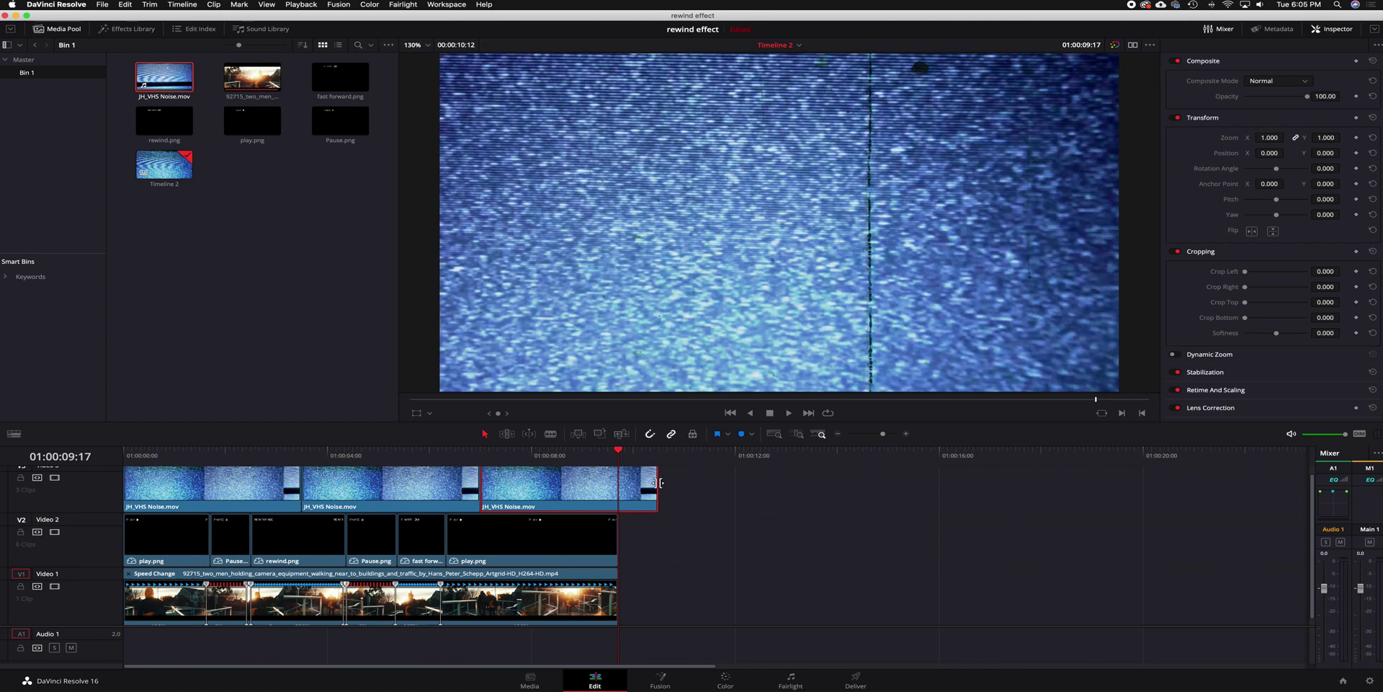
pyautogui.moveTo(659, 483); pyautogui.dragTo(618, 482)
pyautogui.moveTo(433, 452); pyautogui.dragTo(458, 454)
pyautogui.press('space')
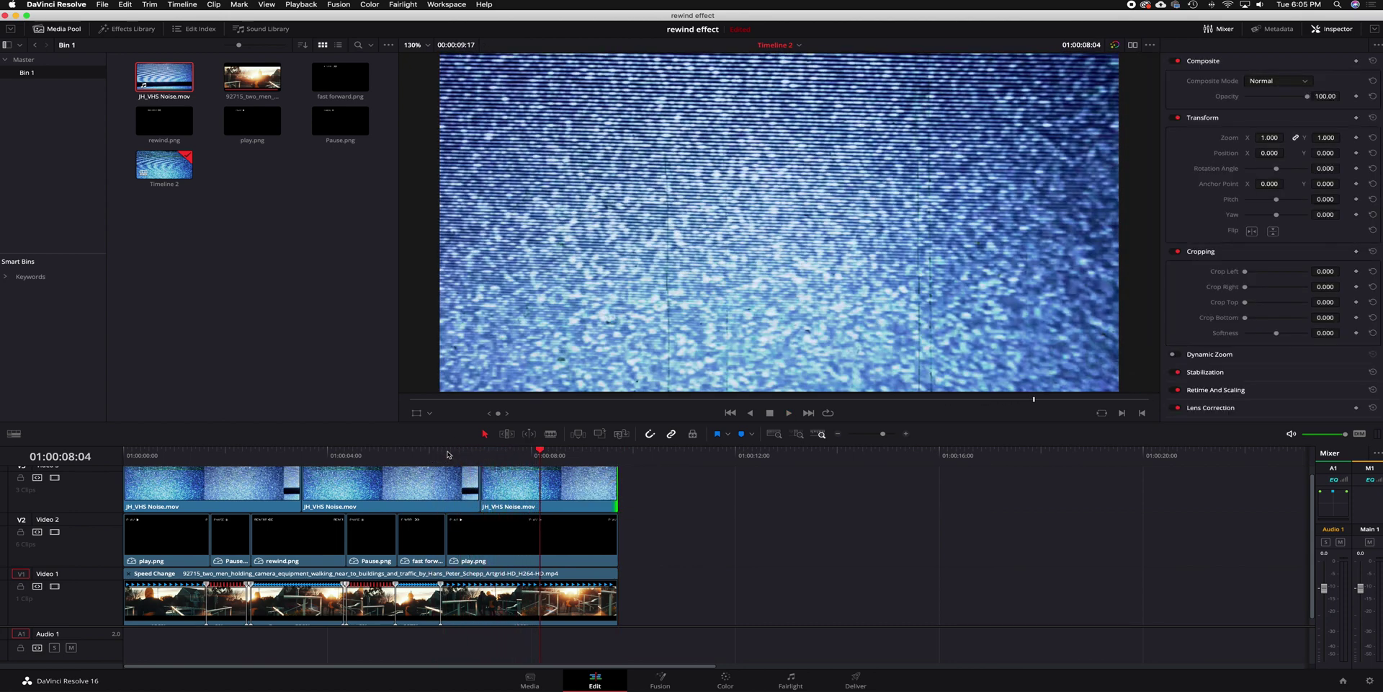
pyautogui.click(447, 454)
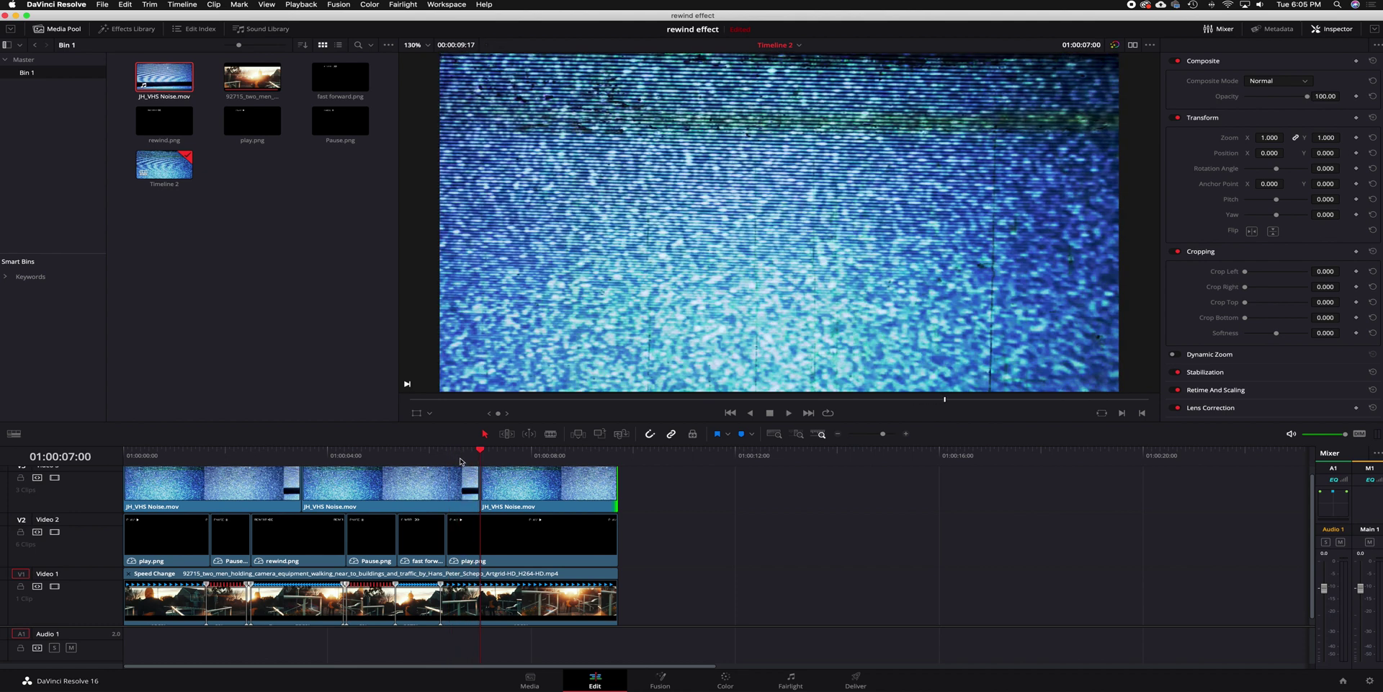
# Undo the duplicates and trim the single noise clip to end with the clips below
pyautogui.press('super+z')
pyautogui.press('super+z')
pyautogui.press('super+z')
pyautogui.press('super+z')
pyautogui.press('super+z')
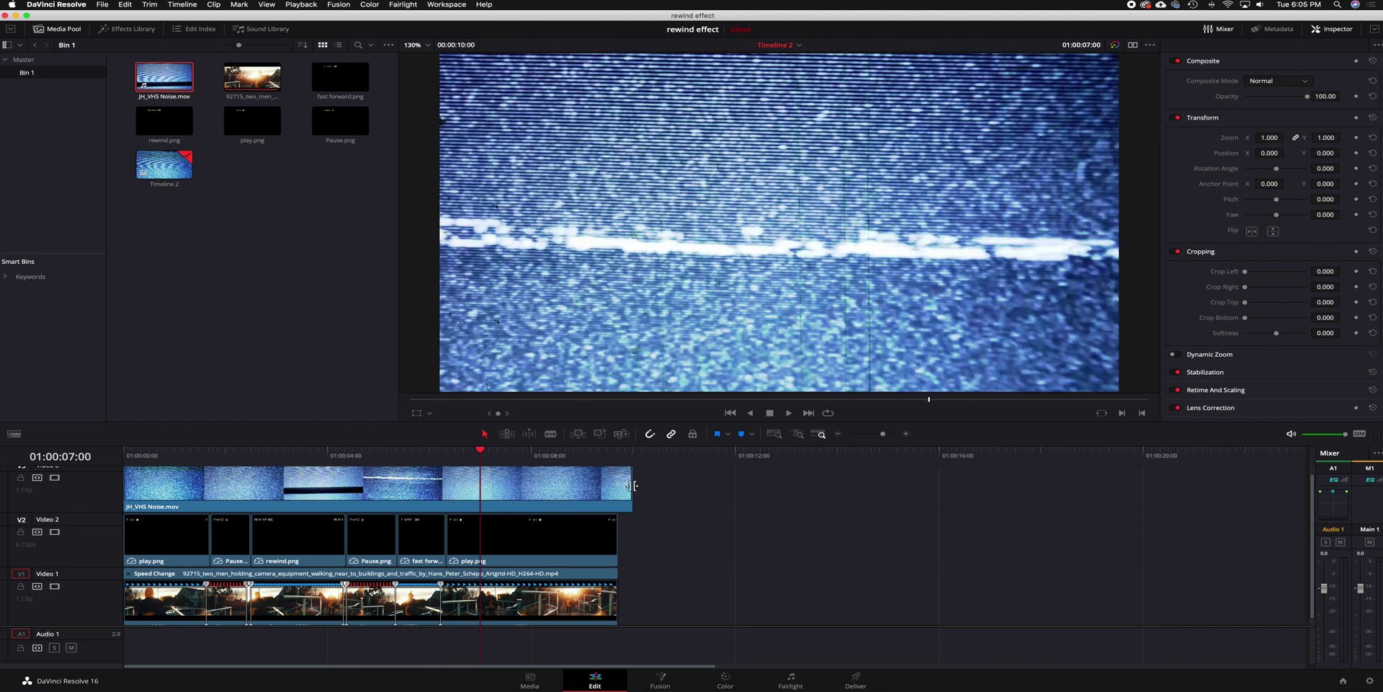
pyautogui.moveTo(630, 476); pyautogui.dragTo(618, 481)
pyautogui.click(564, 456)
pyautogui.click(594, 495)
pyautogui.press('super+r')
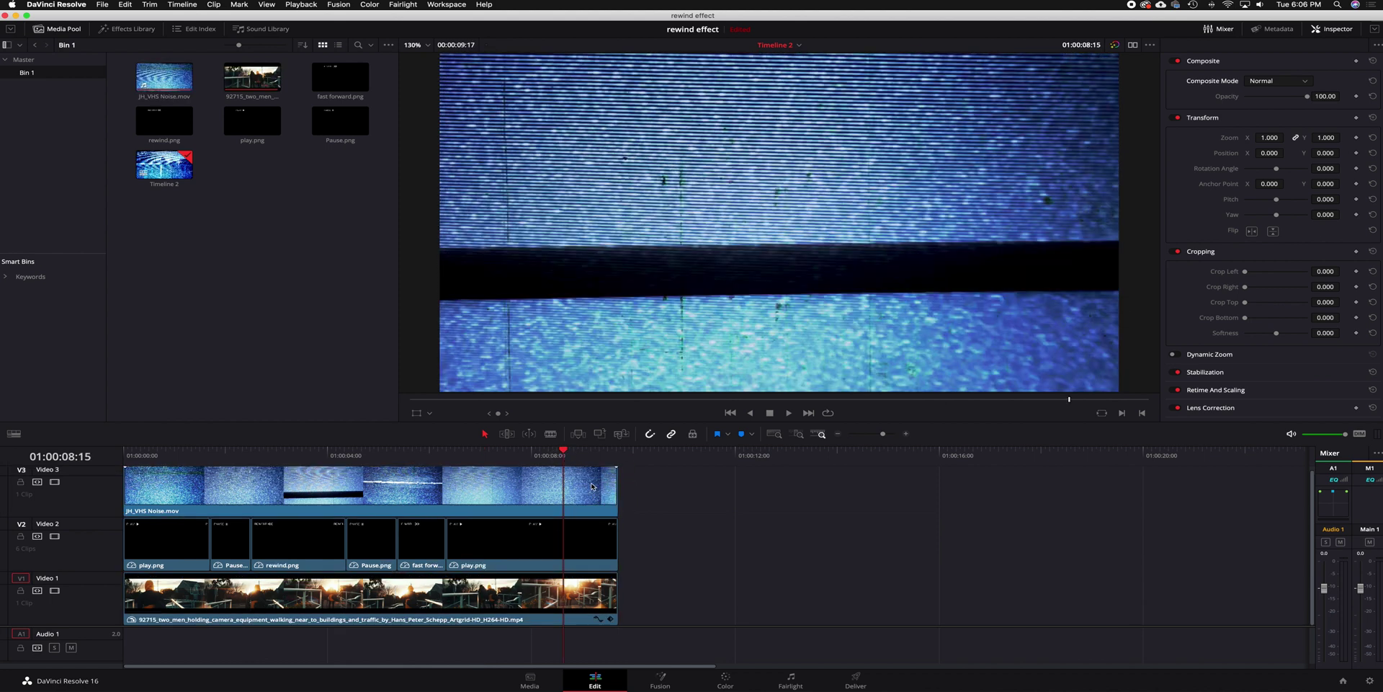
# Set the V3 noise clip to Overlay composite mode at 37.39 opacity, then preview the result
pyautogui.click(592, 487)
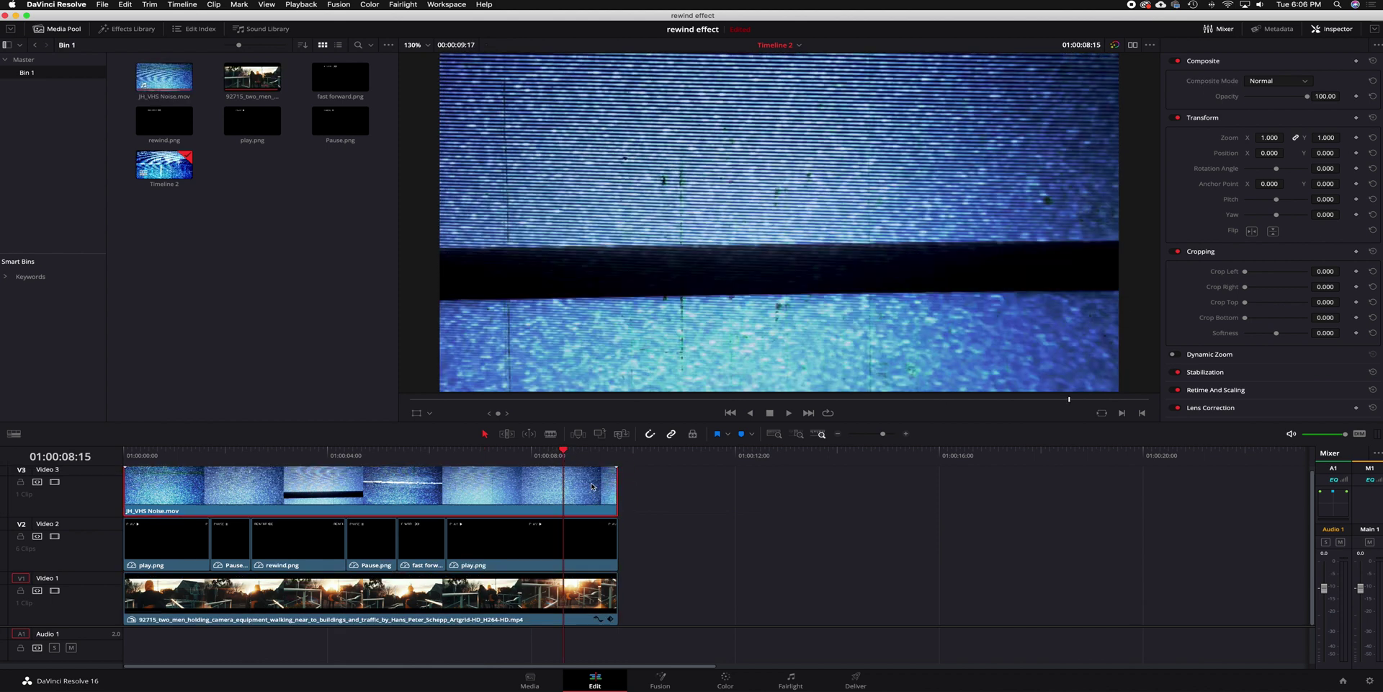
pyautogui.click(1289, 83)
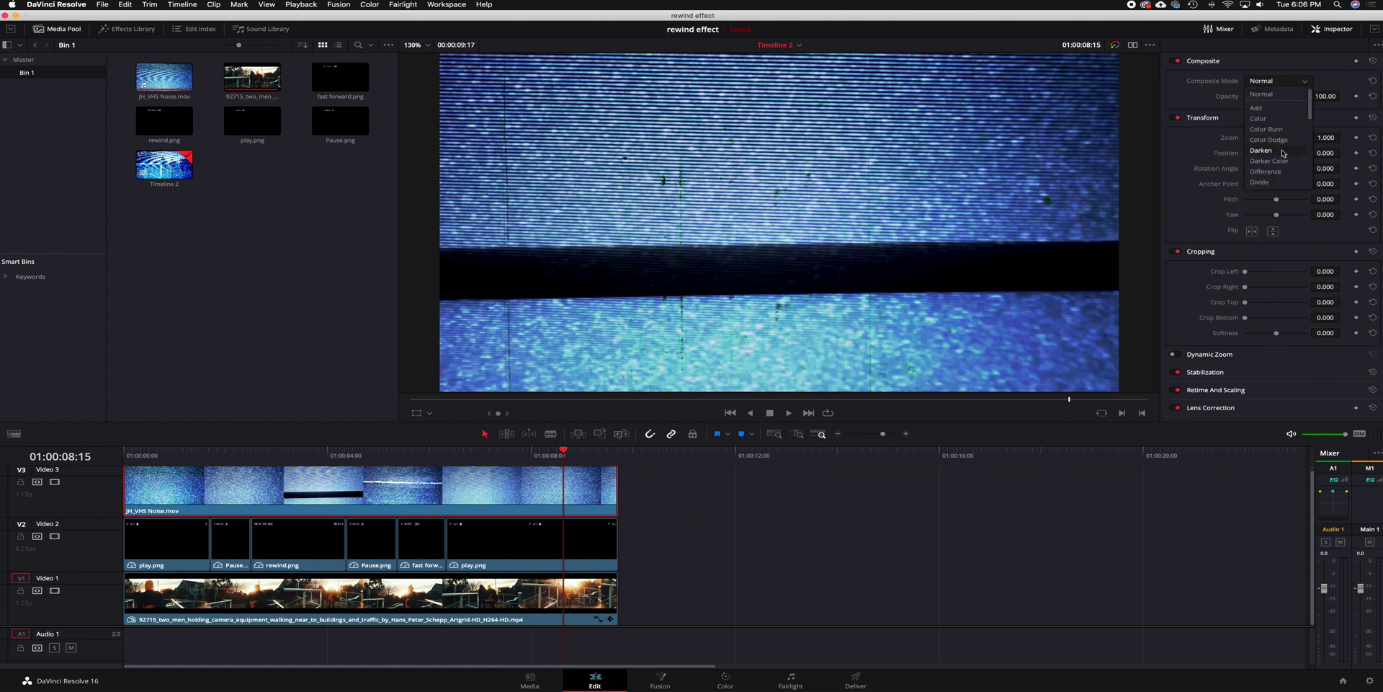
pyautogui.scroll(-5, 1282, 153)
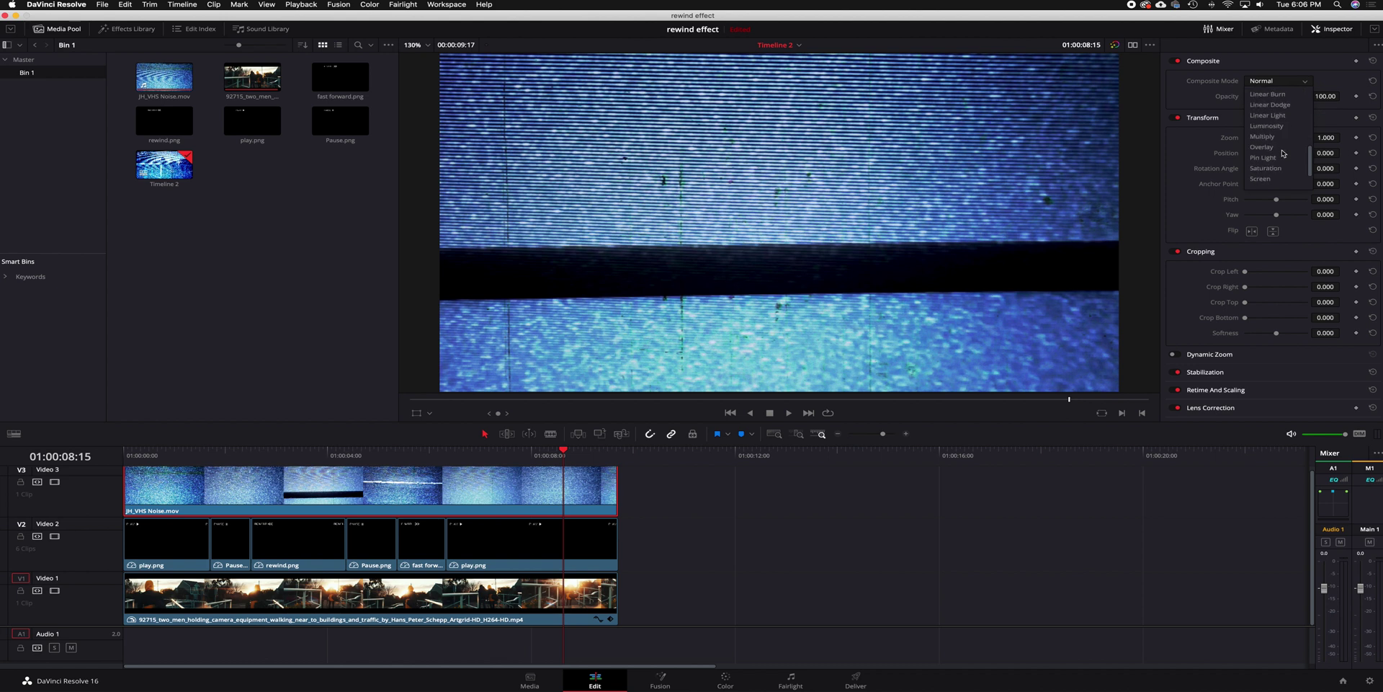
pyautogui.click(1278, 136)
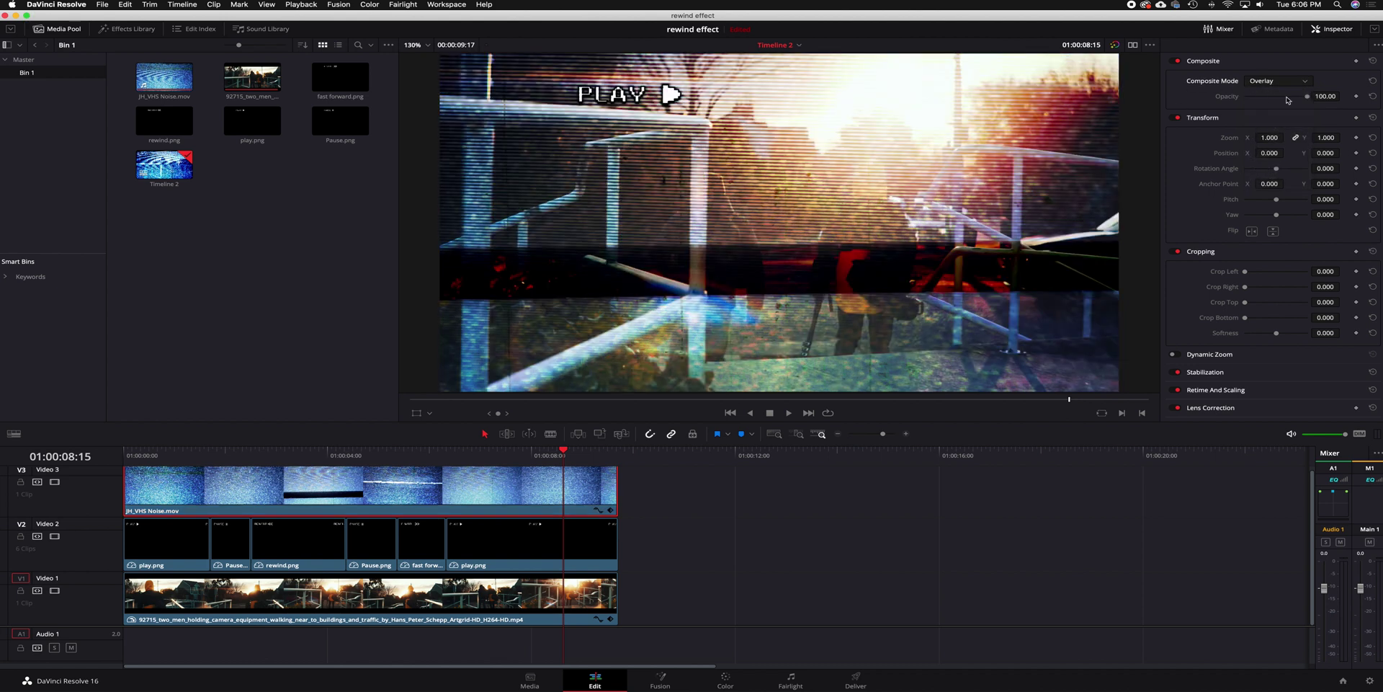
pyautogui.moveTo(1306, 98); pyautogui.dragTo(1269, 99)
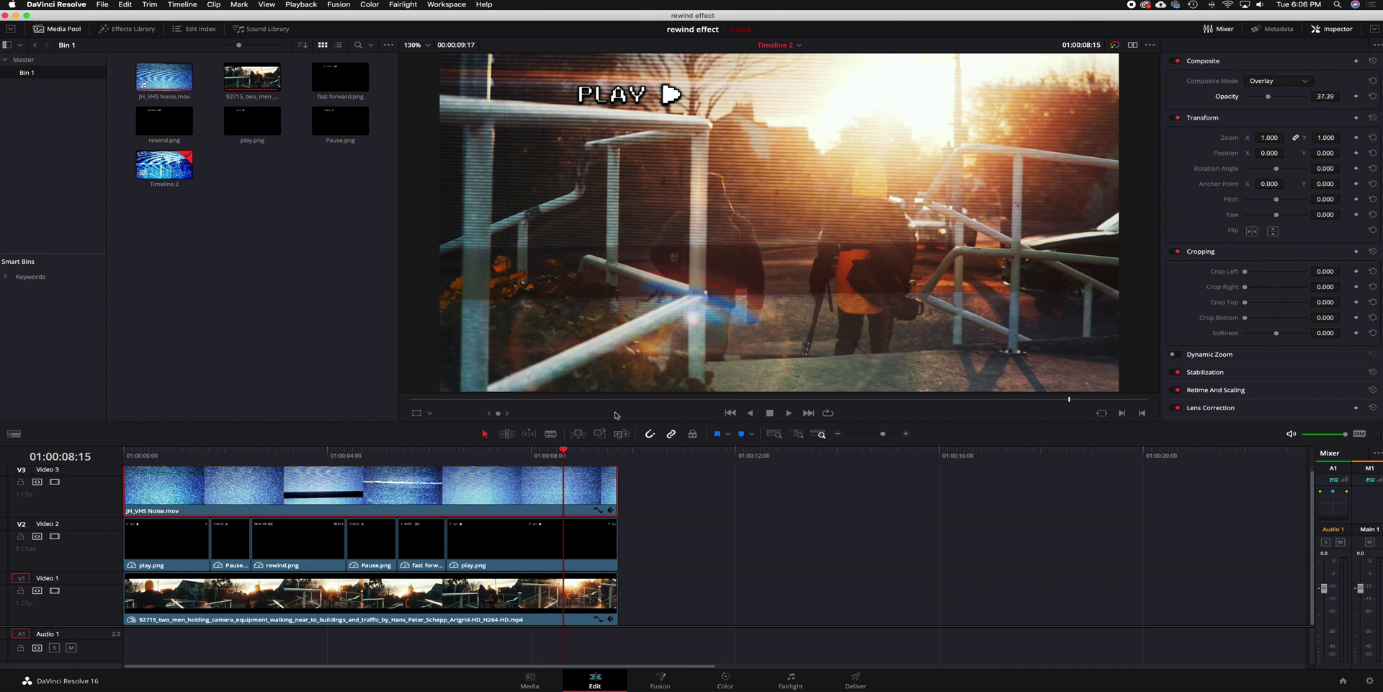
pyautogui.doubleClick(164, 77)
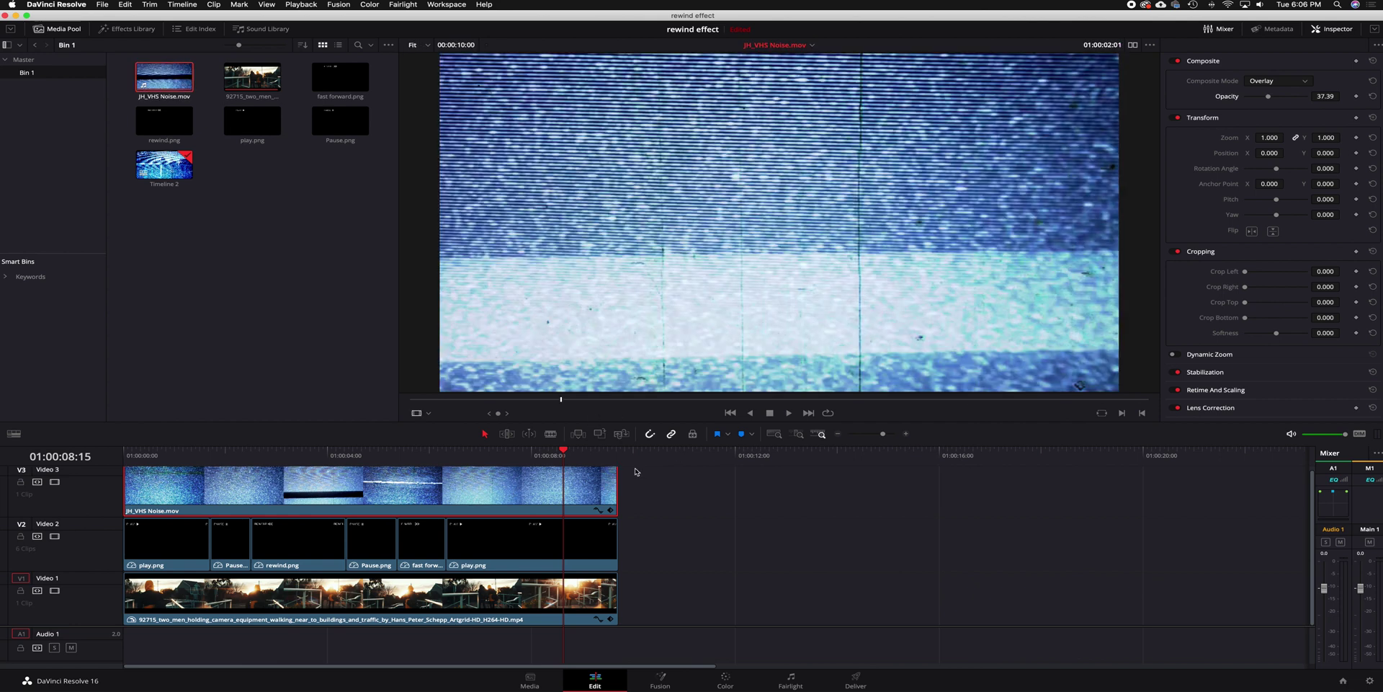
pyautogui.click(637, 499)
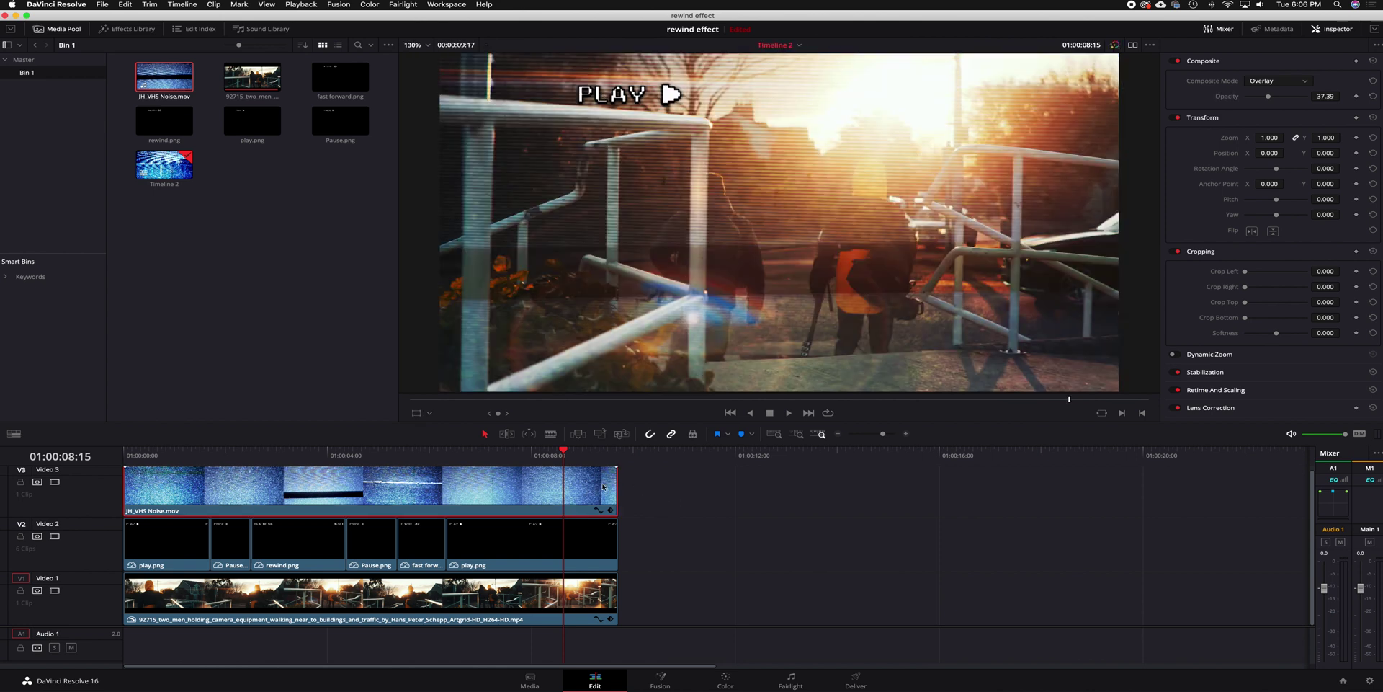
# On the Color page, set the noise clip's saturation to 0 and add a two-point luminance S-curve
pyautogui.click(726, 678)
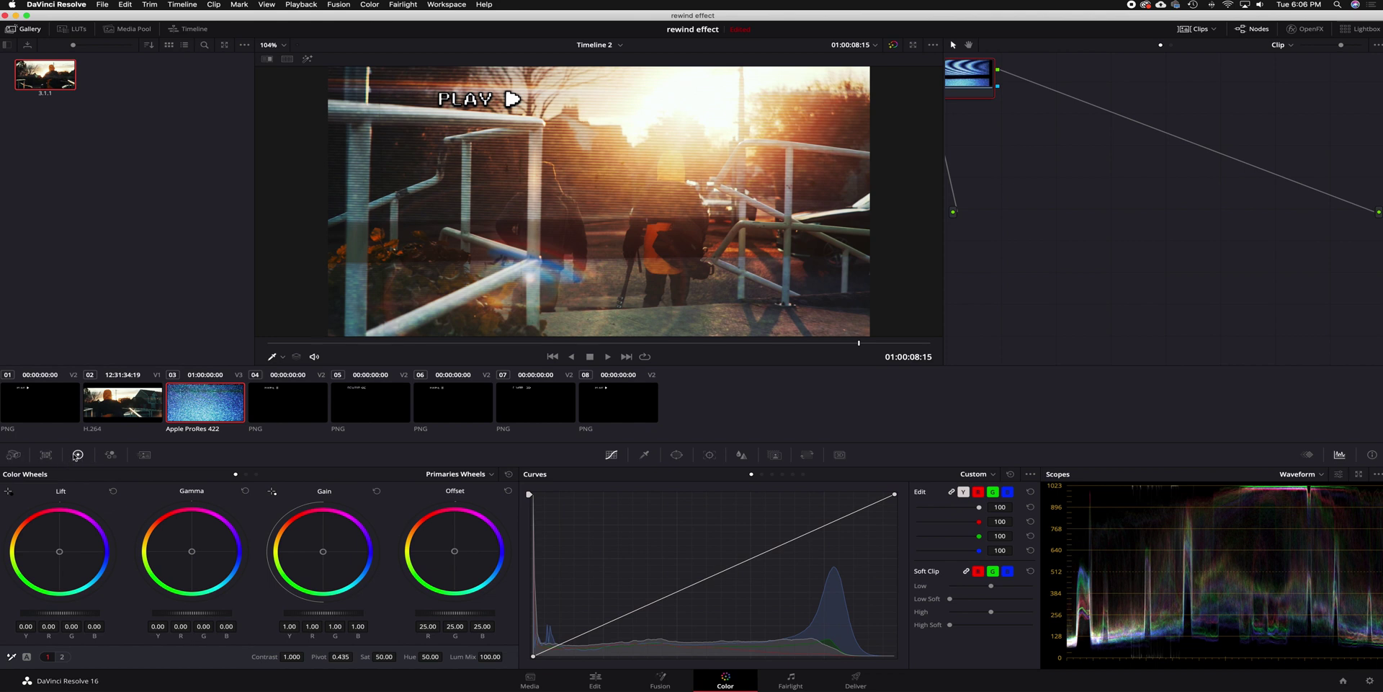
pyautogui.moveTo(388, 656); pyautogui.dragTo(167, 650)
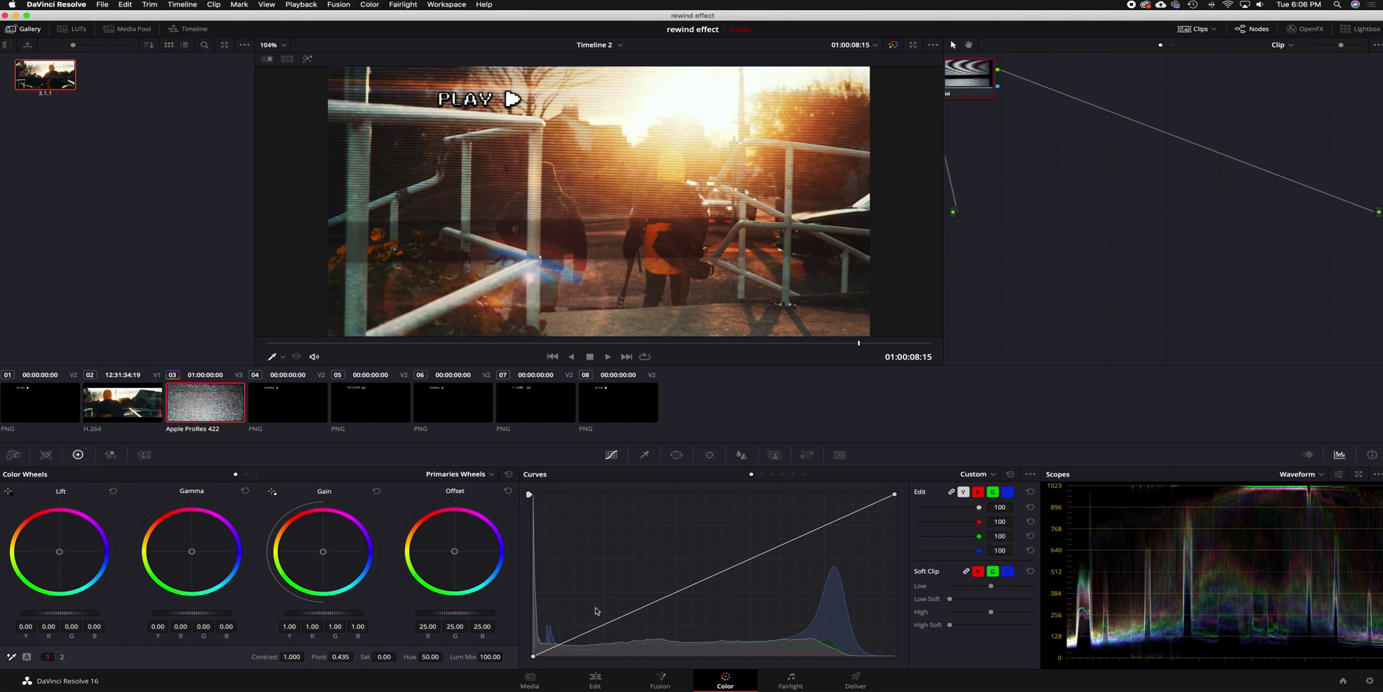
pyautogui.moveTo(615, 622); pyautogui.dragTo(624, 627)
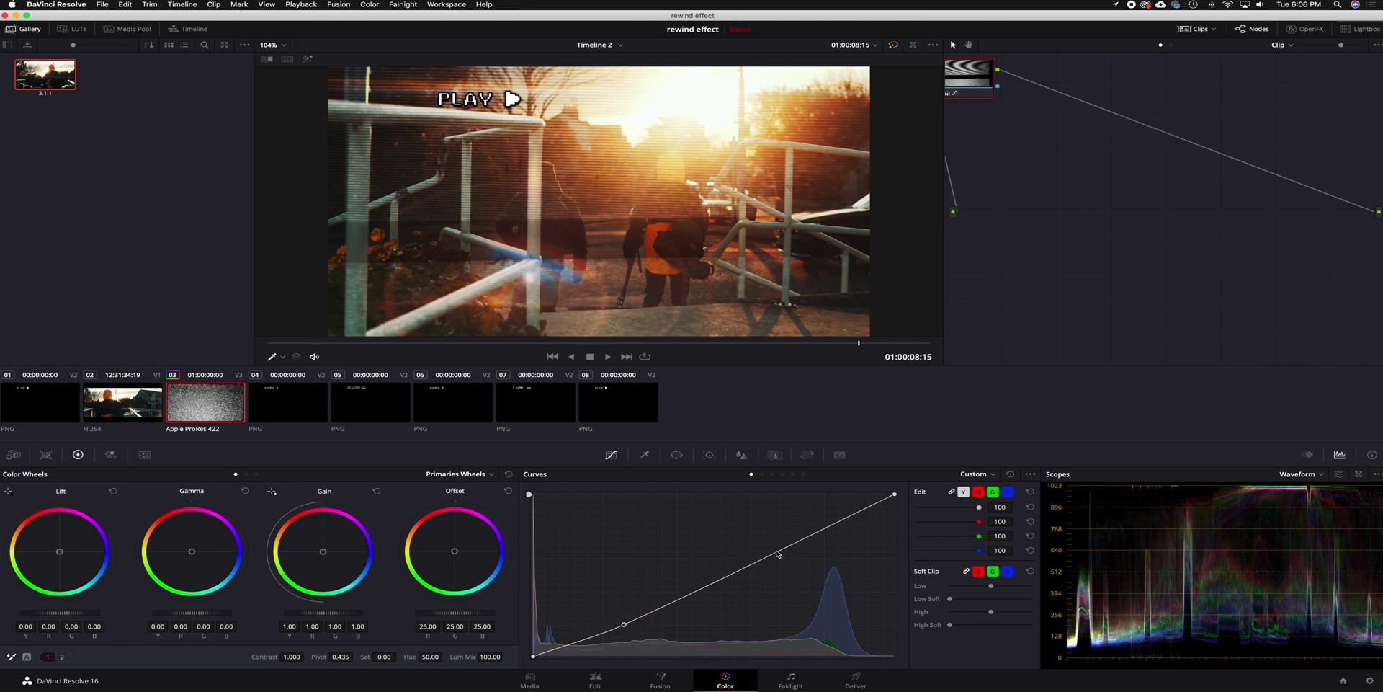
pyautogui.moveTo(777, 553); pyautogui.dragTo(775, 545)
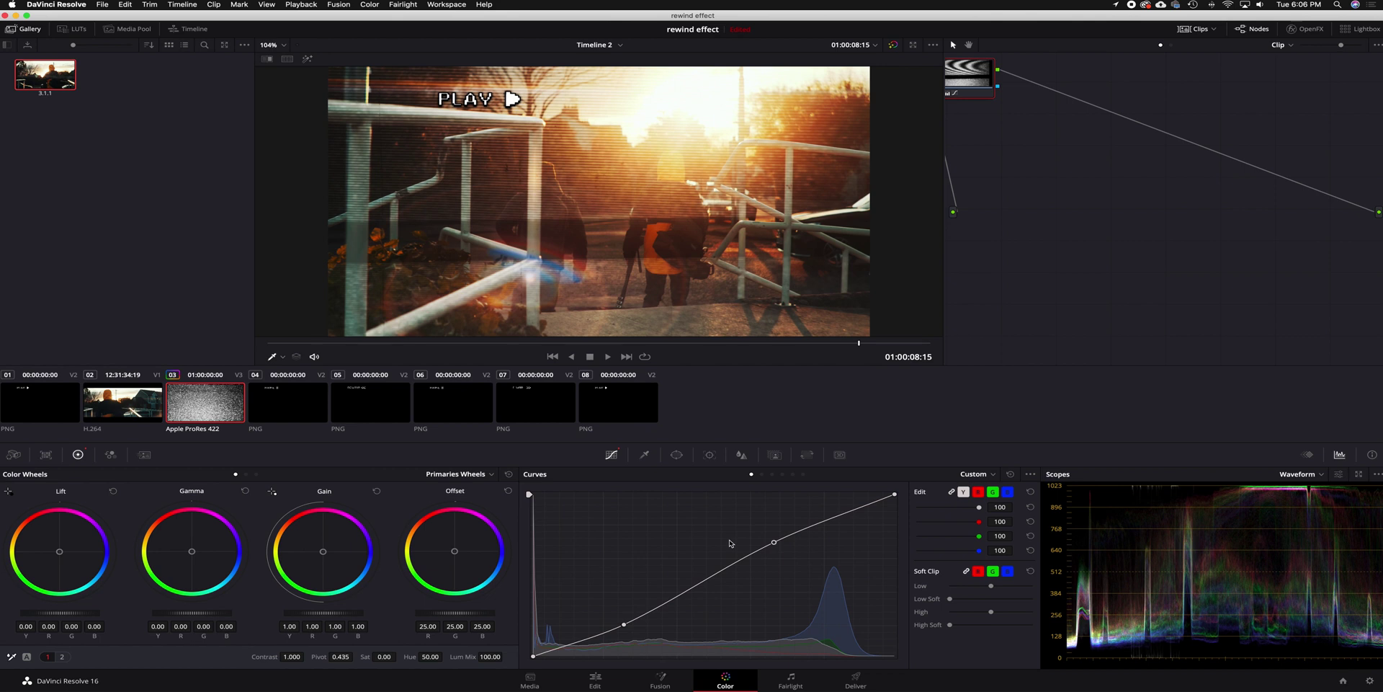
pyautogui.click(595, 680)
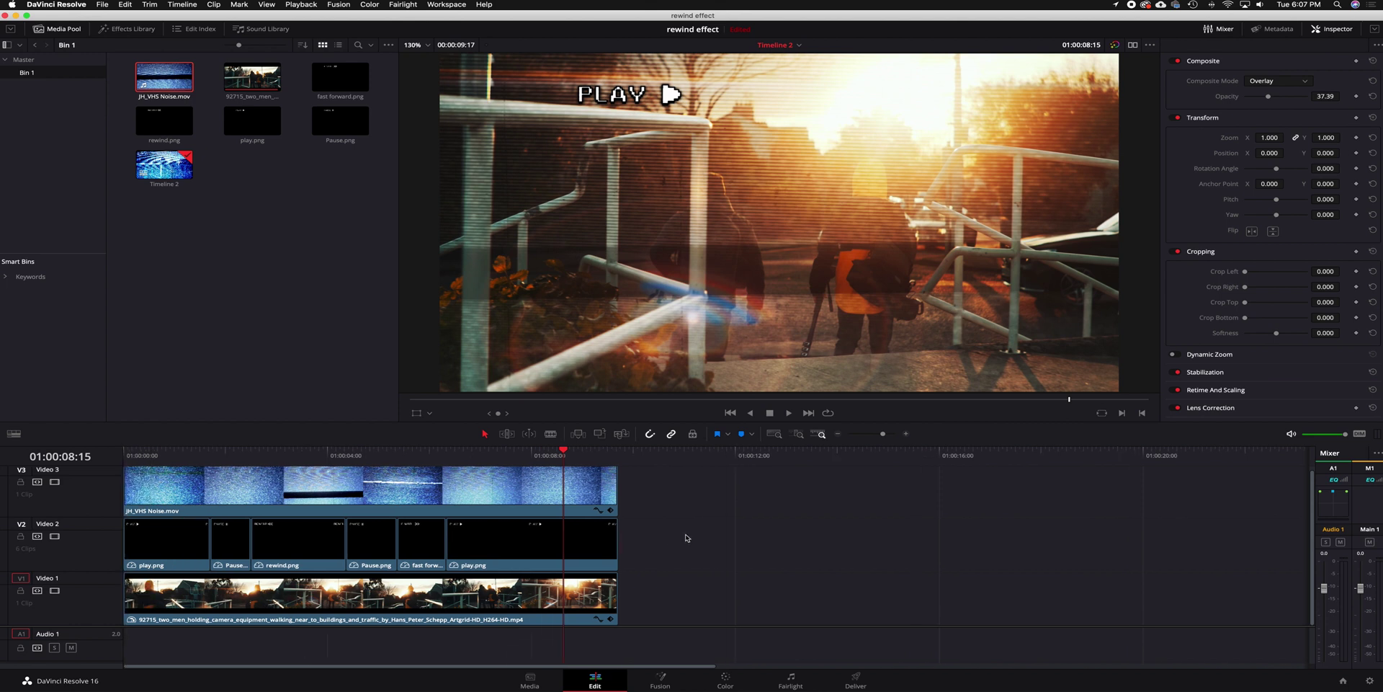
# Alt-drag a copy of the V1 footage and V2 label clips to around 01:00:13, then reselect the originals
pyautogui.moveTo(687, 537); pyautogui.dragTo(162, 562)
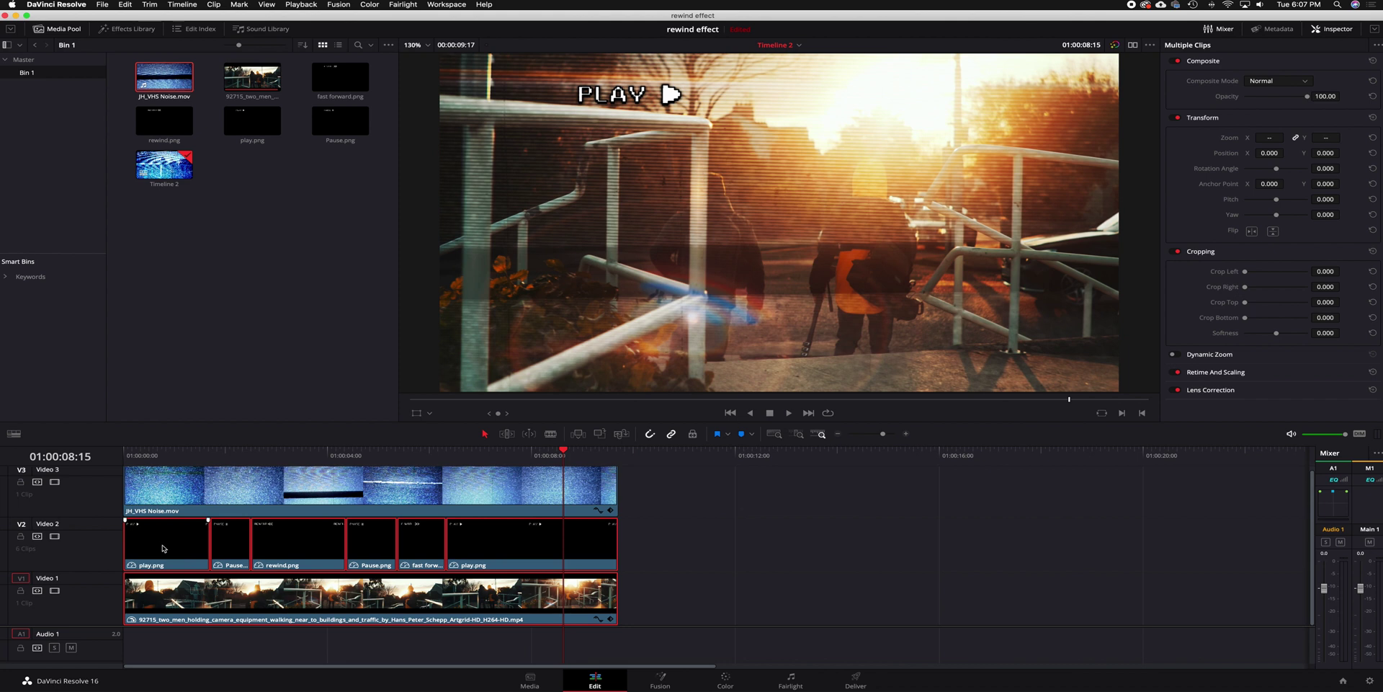
pyautogui.moveTo(168, 549); pyautogui.dragTo(872, 541)
pyautogui.click(664, 542)
pyautogui.moveTo(663, 541); pyautogui.dragTo(149, 636)
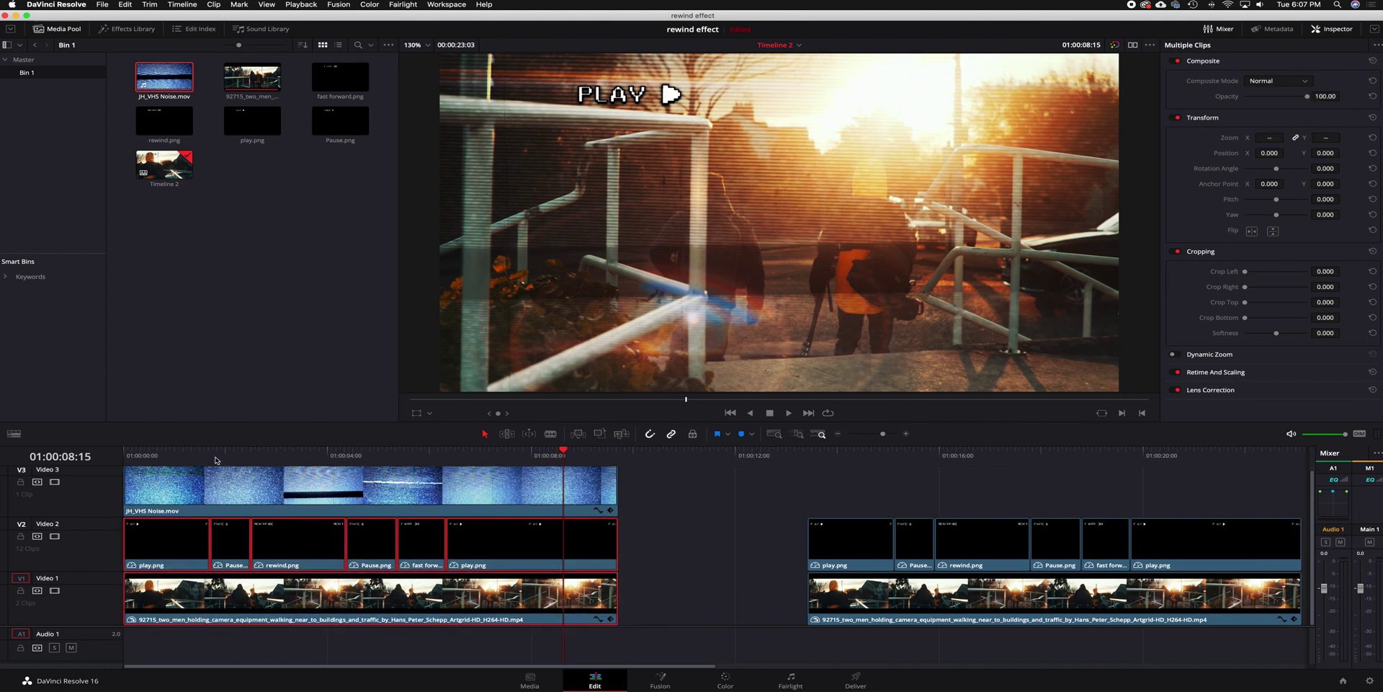
pyautogui.moveTo(224, 445); pyautogui.dragTo(136, 487)
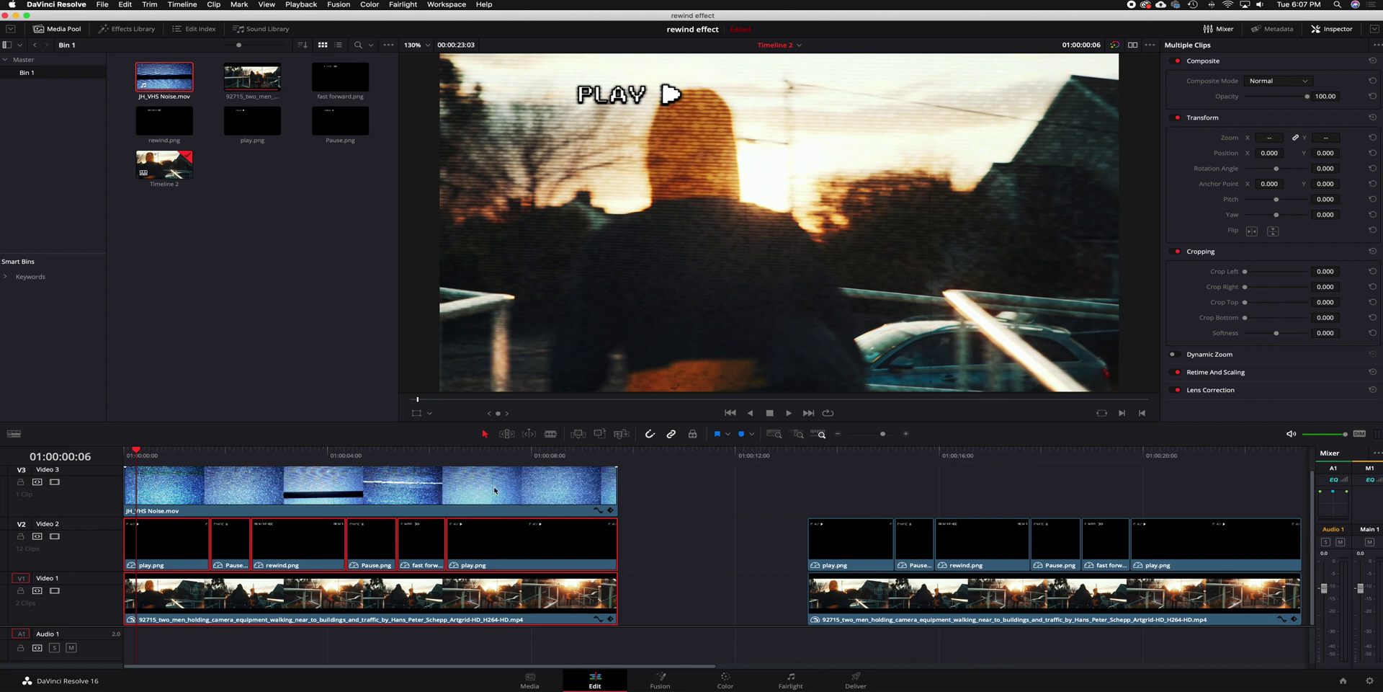
# Turn the selected original footage and label clips into Compound Clip 1
pyautogui.rightClick(511, 545)
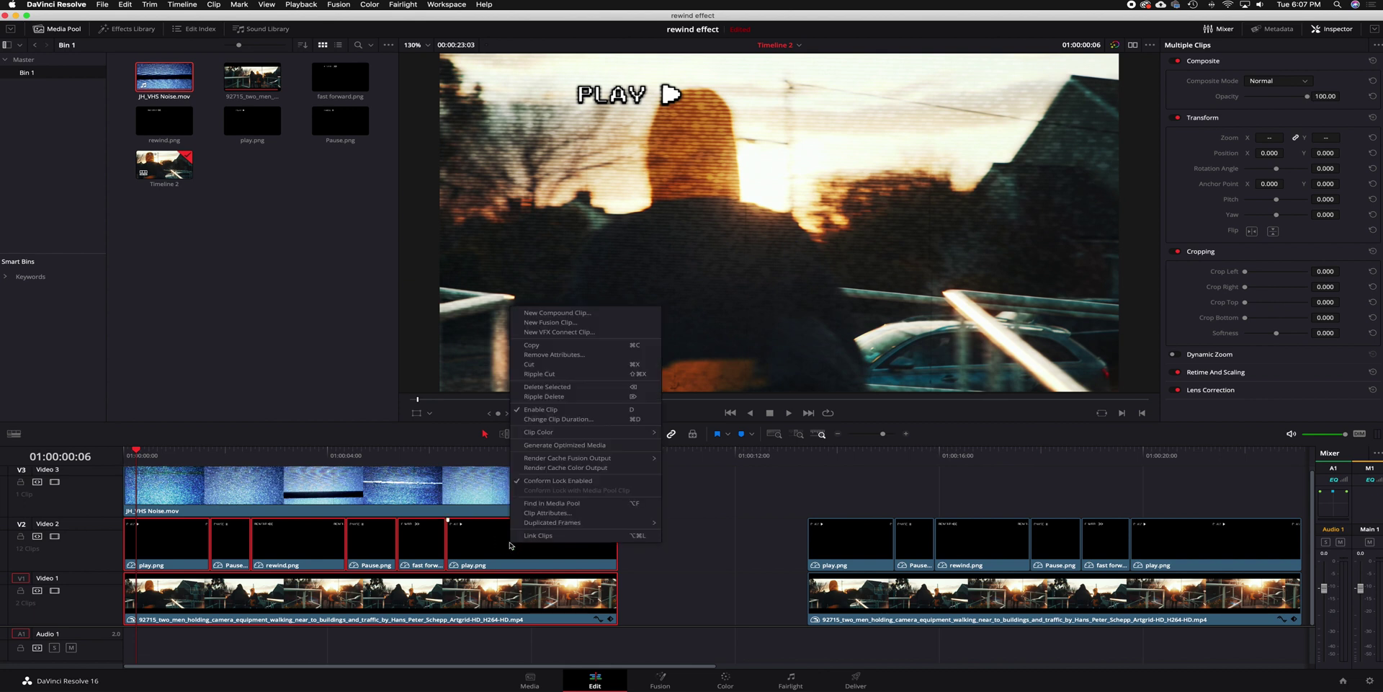
pyautogui.click(586, 313)
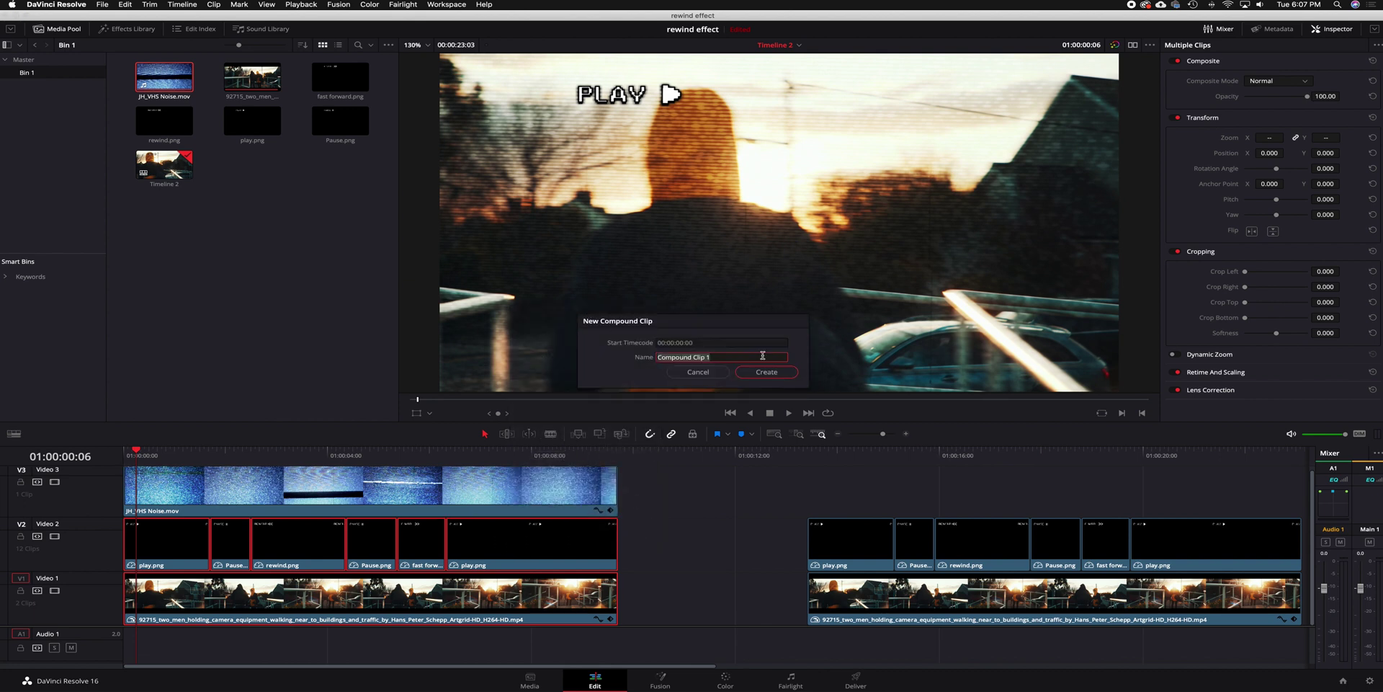
pyautogui.click(770, 375)
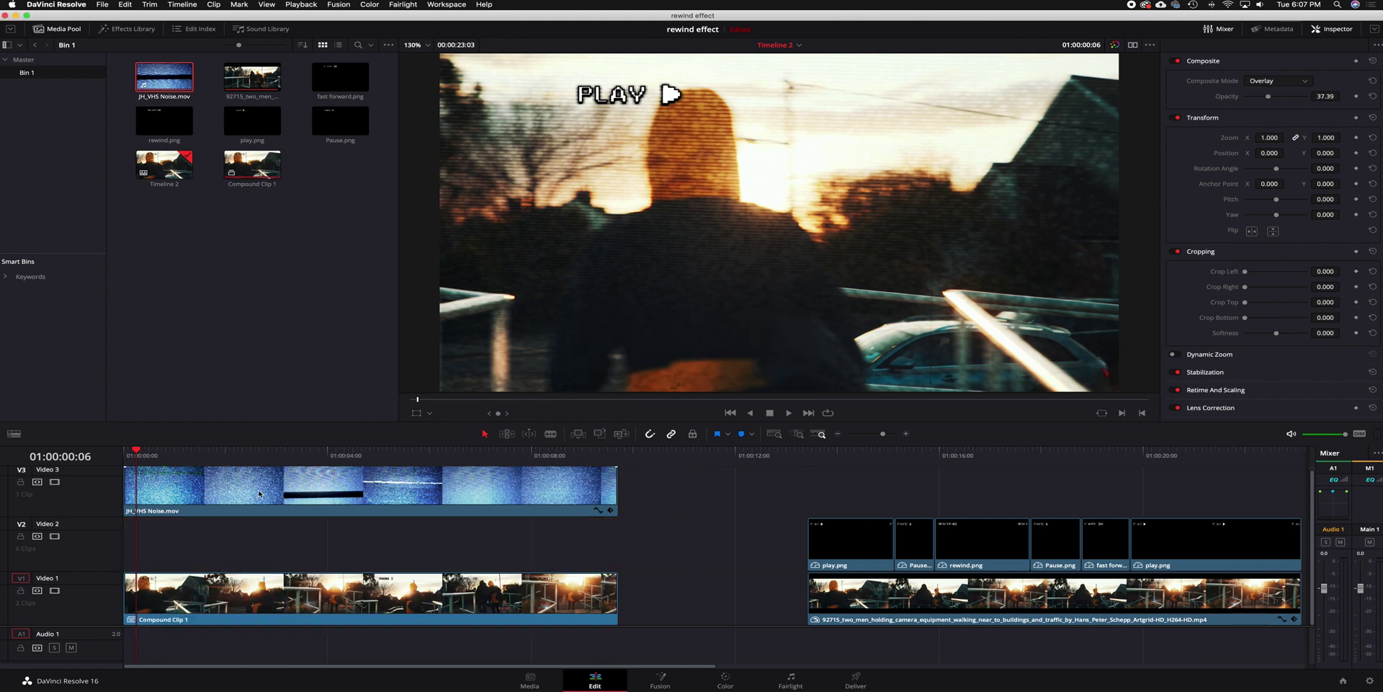
# Move the VHS noise clip from Video 3 down to Video 2 and scrub to the REWIND section
pyautogui.moveTo(260, 493); pyautogui.dragTo(259, 547)
pyautogui.click(145, 455)
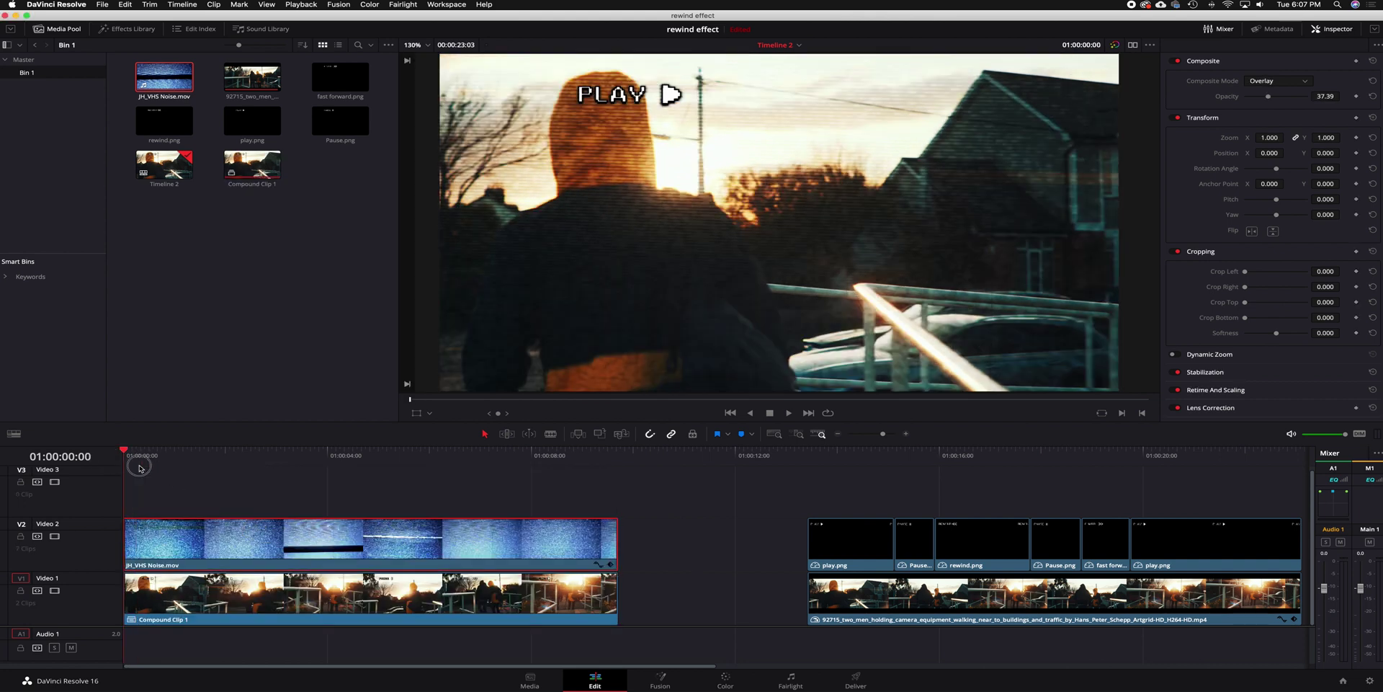
pyautogui.moveTo(157, 470); pyautogui.dragTo(332, 482)
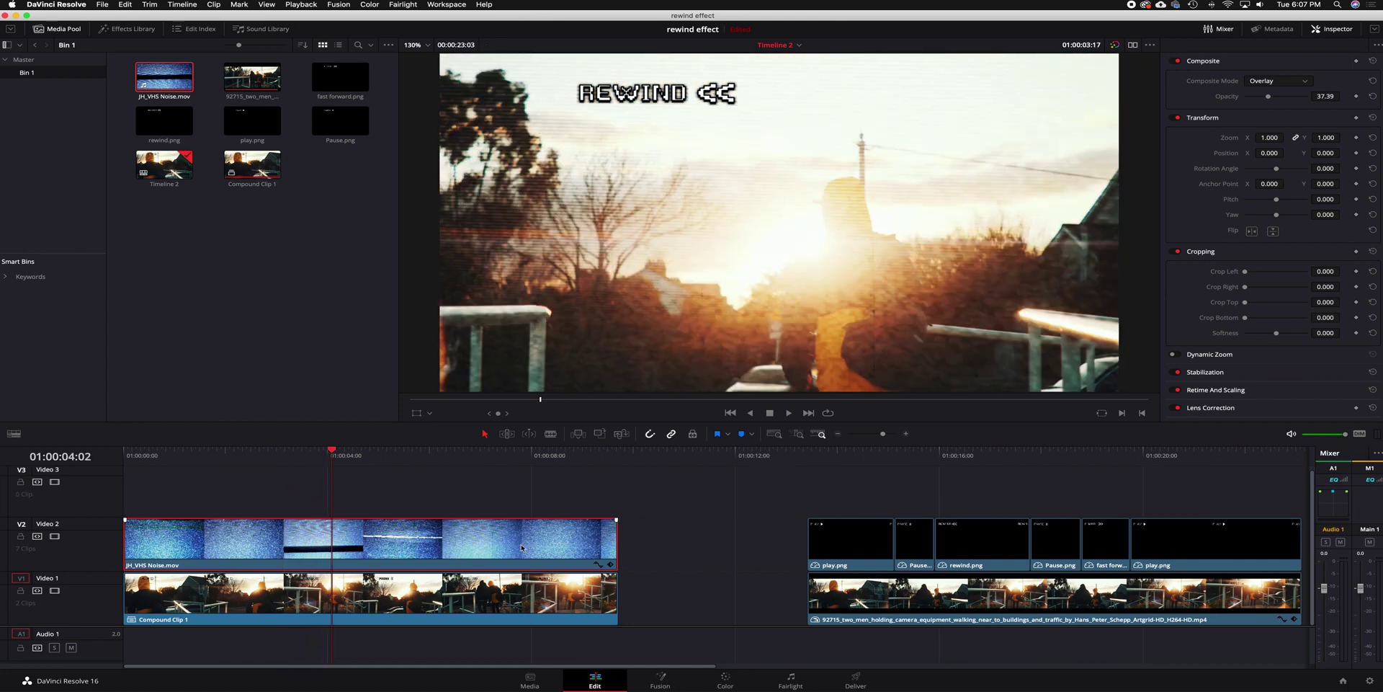
# On the Color page, add a Splitter/Combiner node setup to Compound Clip 1, creating nodes 04, 05 and 06
pyautogui.click(735, 683)
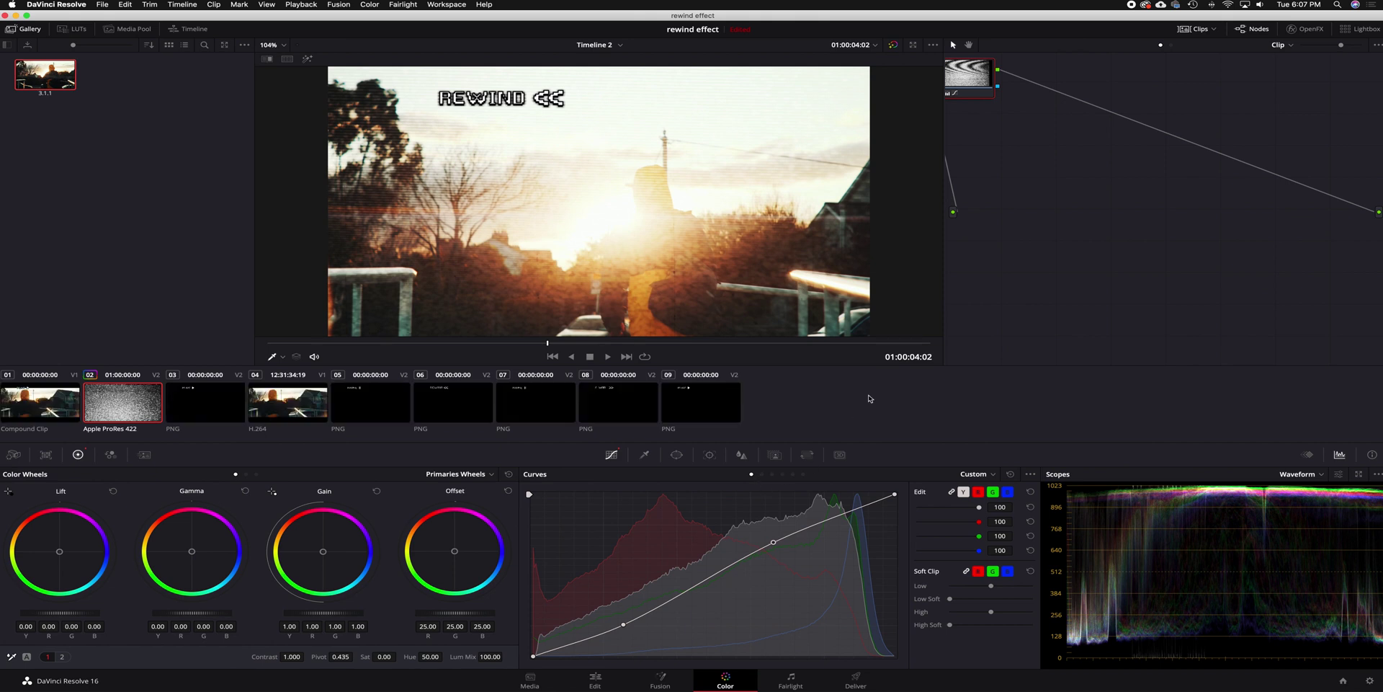
pyautogui.click(41, 404)
pyautogui.moveTo(974, 81); pyautogui.dragTo(1024, 90)
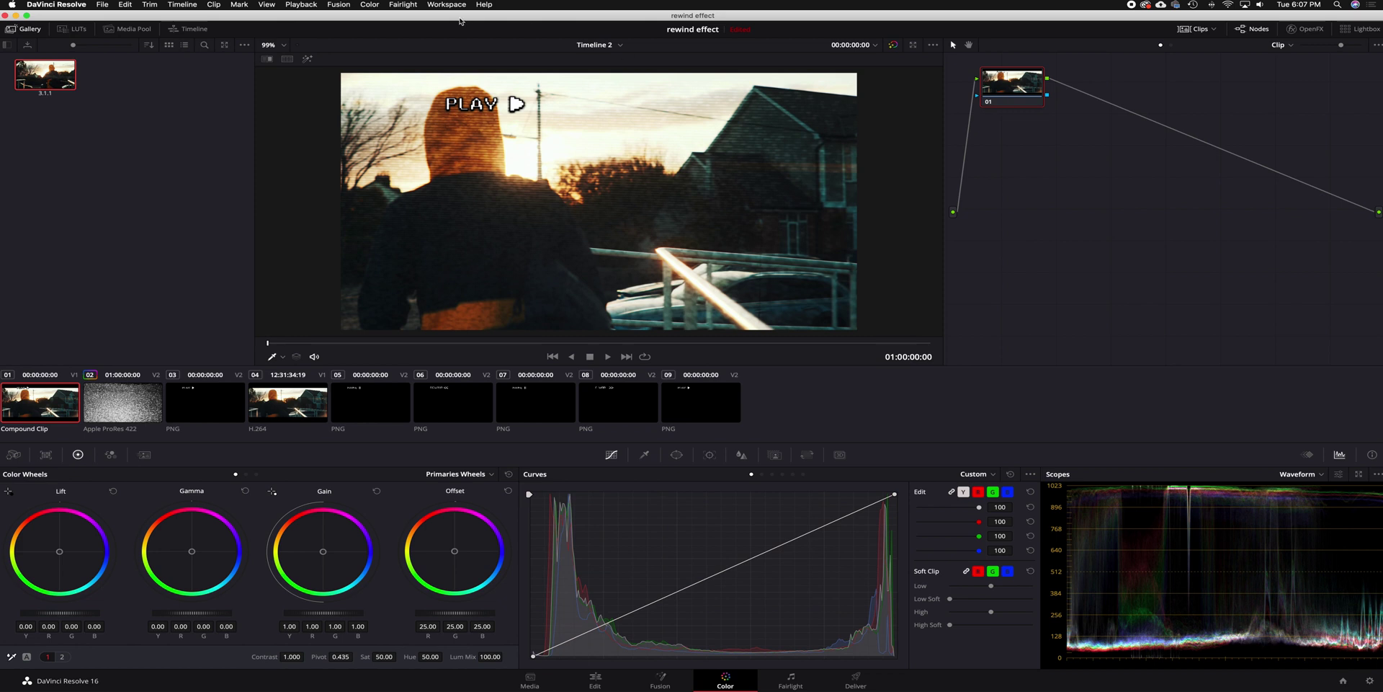
pyautogui.click(367, 5)
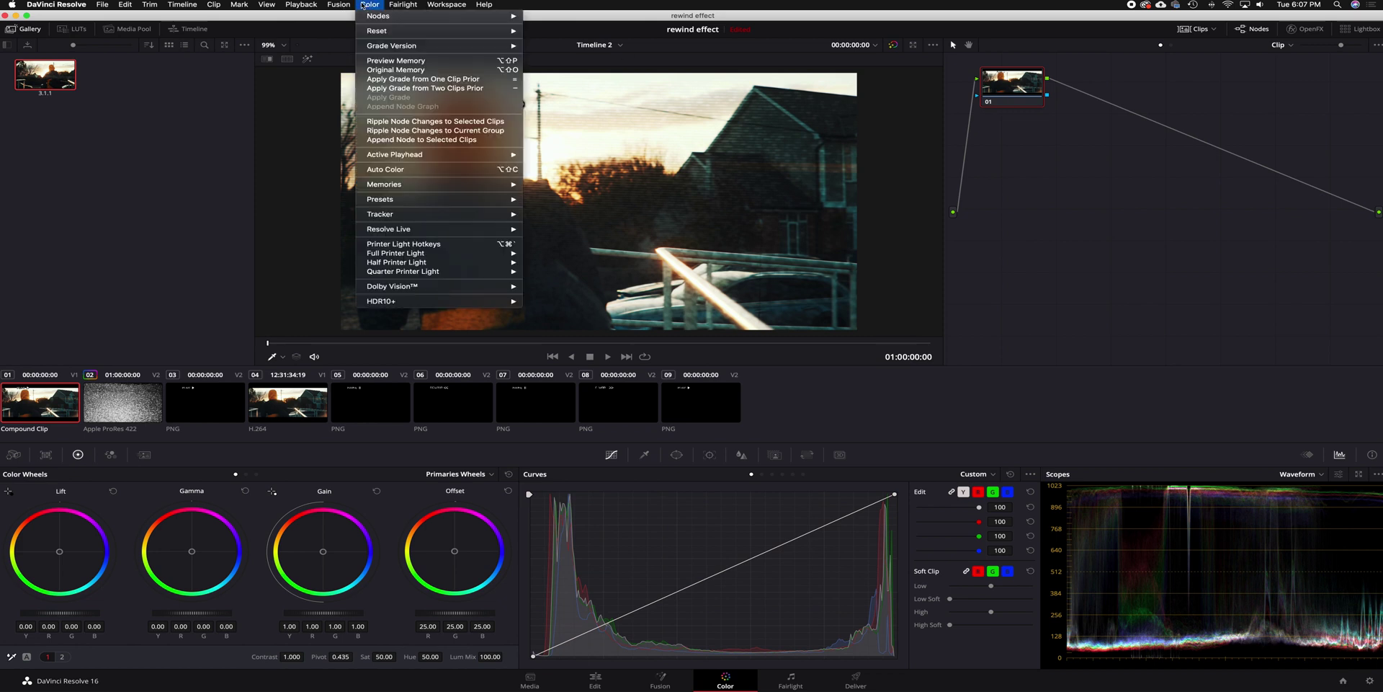
pyautogui.moveTo(386, 15)
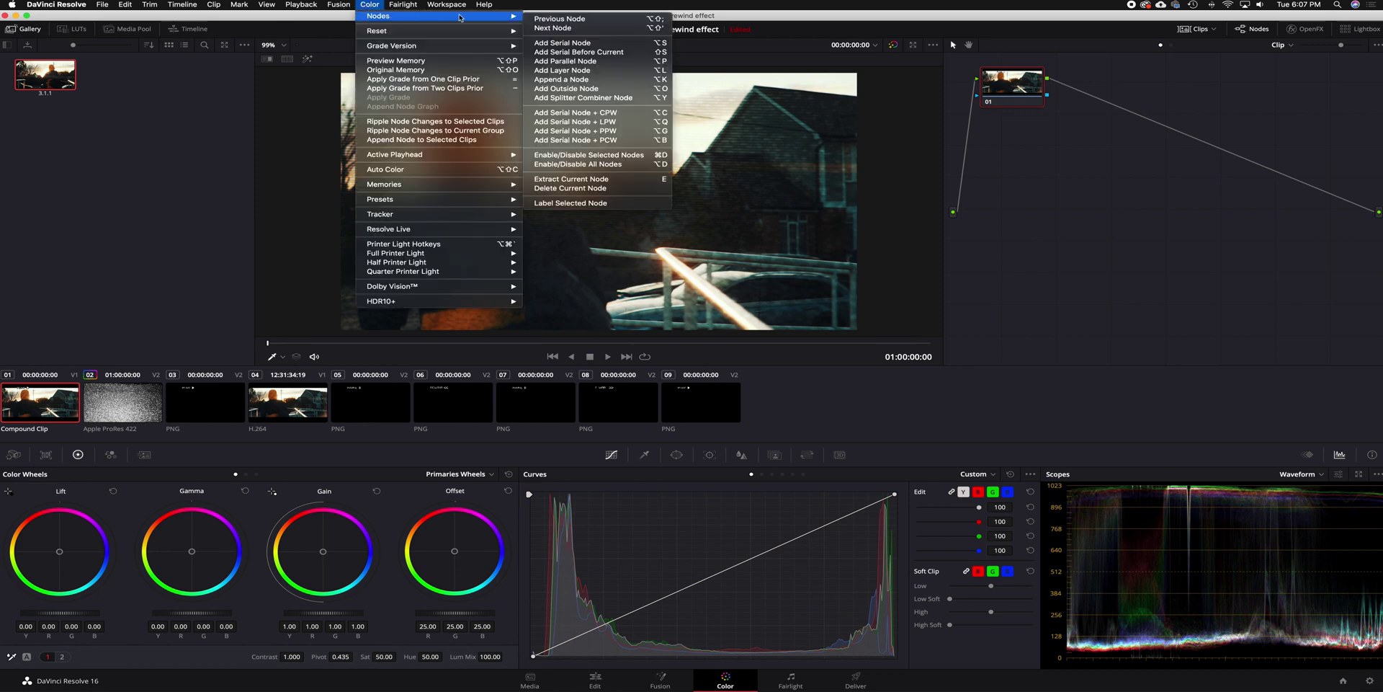
pyautogui.click(604, 100)
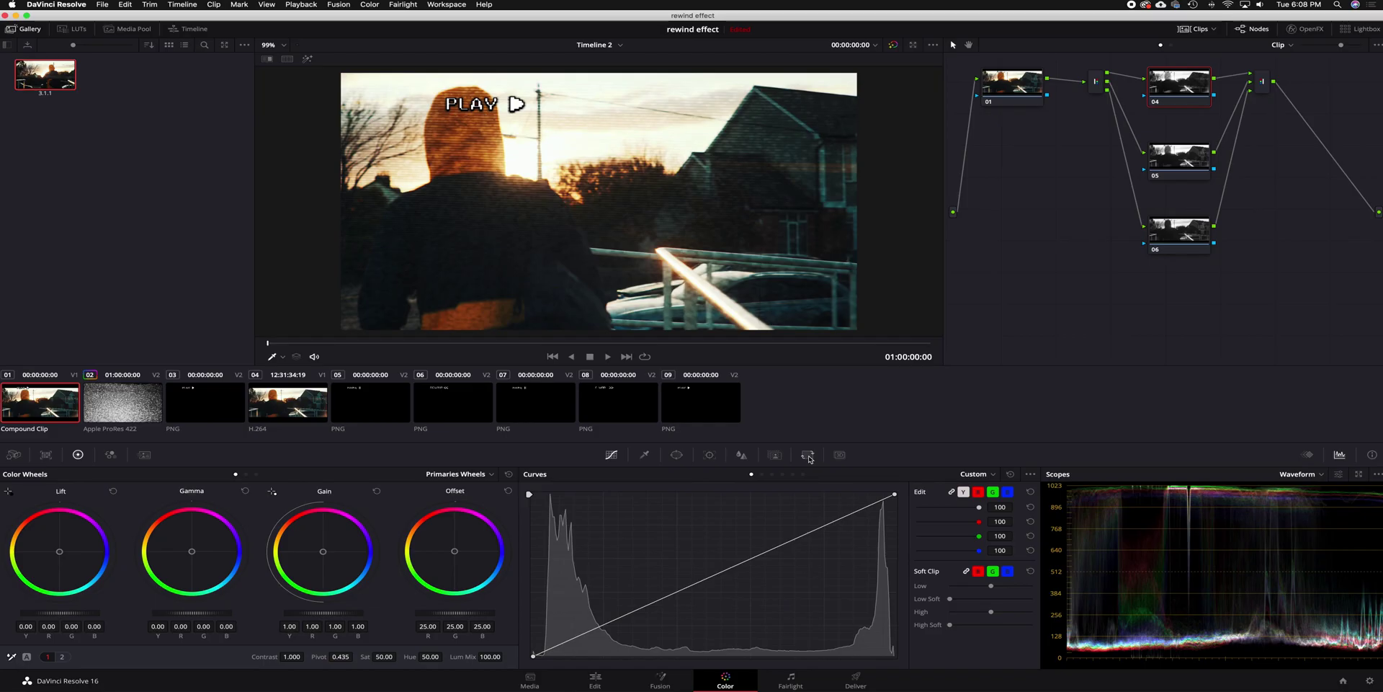
# In Sizing, pan node 04 by -3.000 and tilt node 05 by -4.500
pyautogui.click(521, 671)
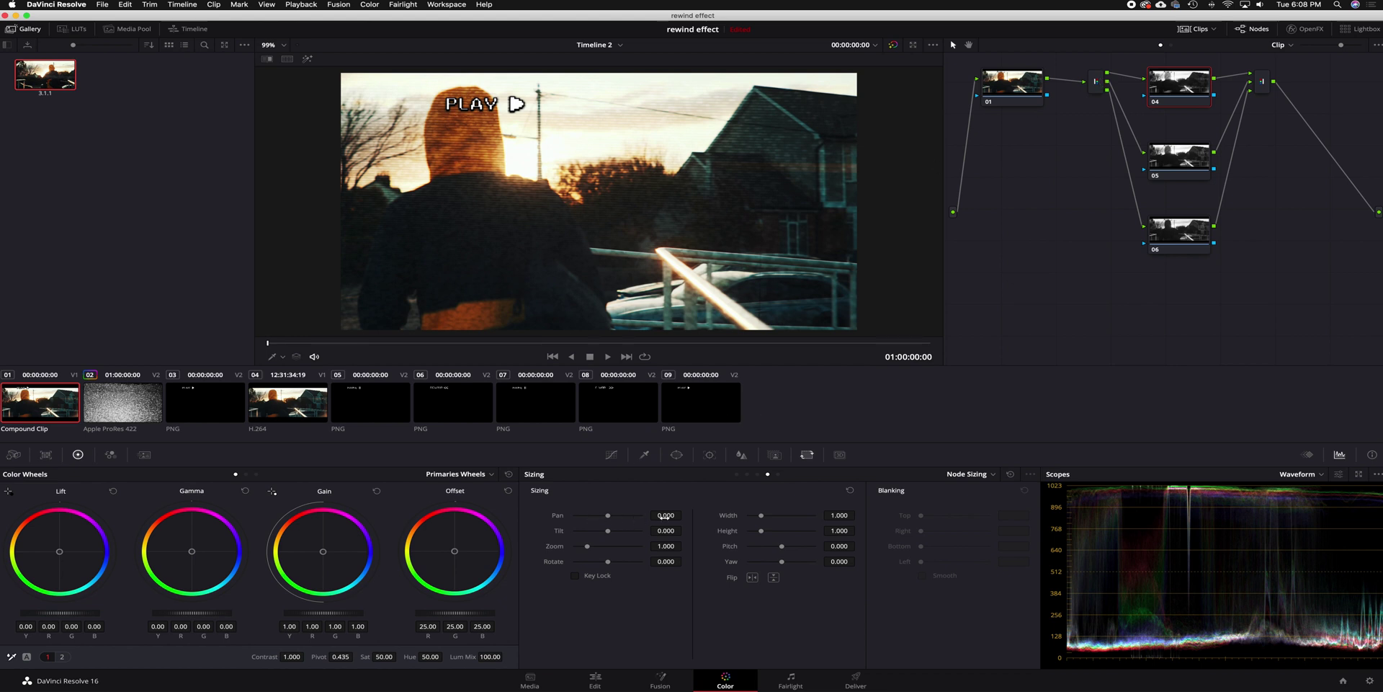
pyautogui.moveTo(664, 516)
pyautogui.mouseDown()
pyautogui.moveTo(532, 524)
pyautogui.moveTo(662, 530)
pyautogui.mouseUp()
pyautogui.click(1183, 168)
pyautogui.moveTo(666, 531); pyautogui.dragTo(670, 532)
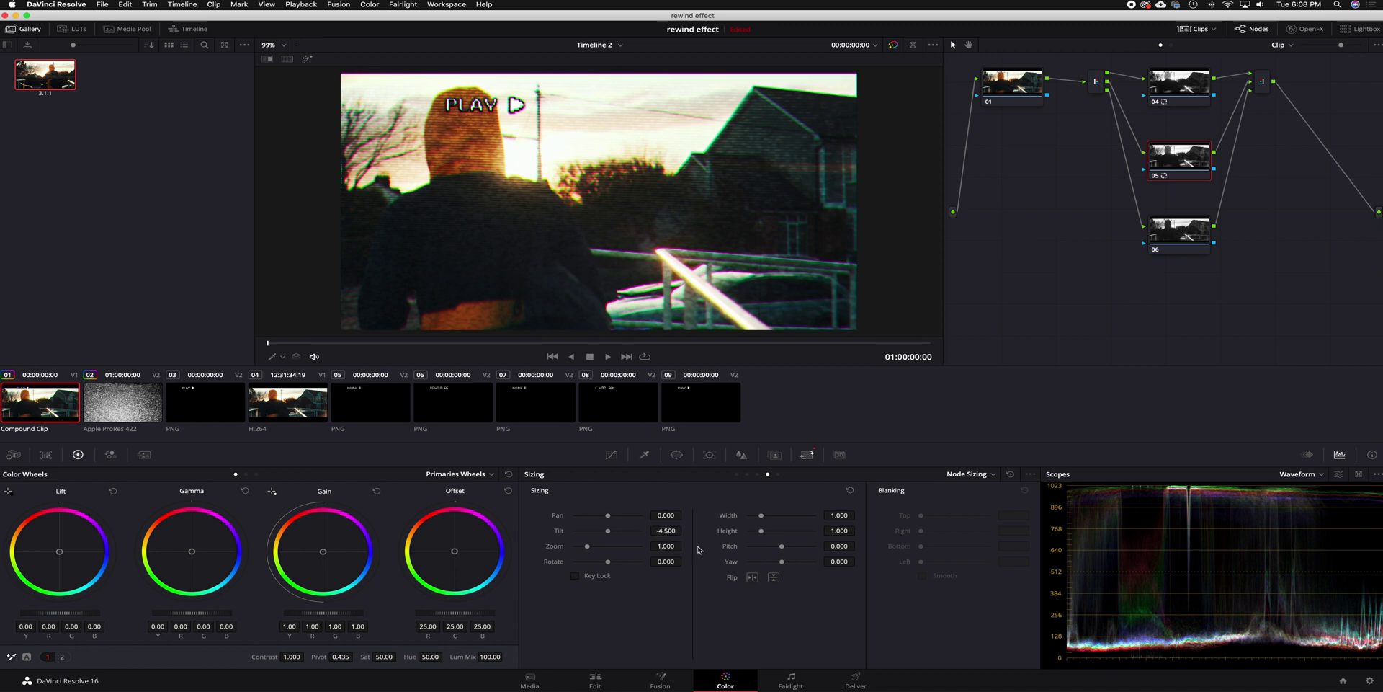
# Play the timeline on the Edit page to preview the RGB channel split
pyautogui.click(596, 679)
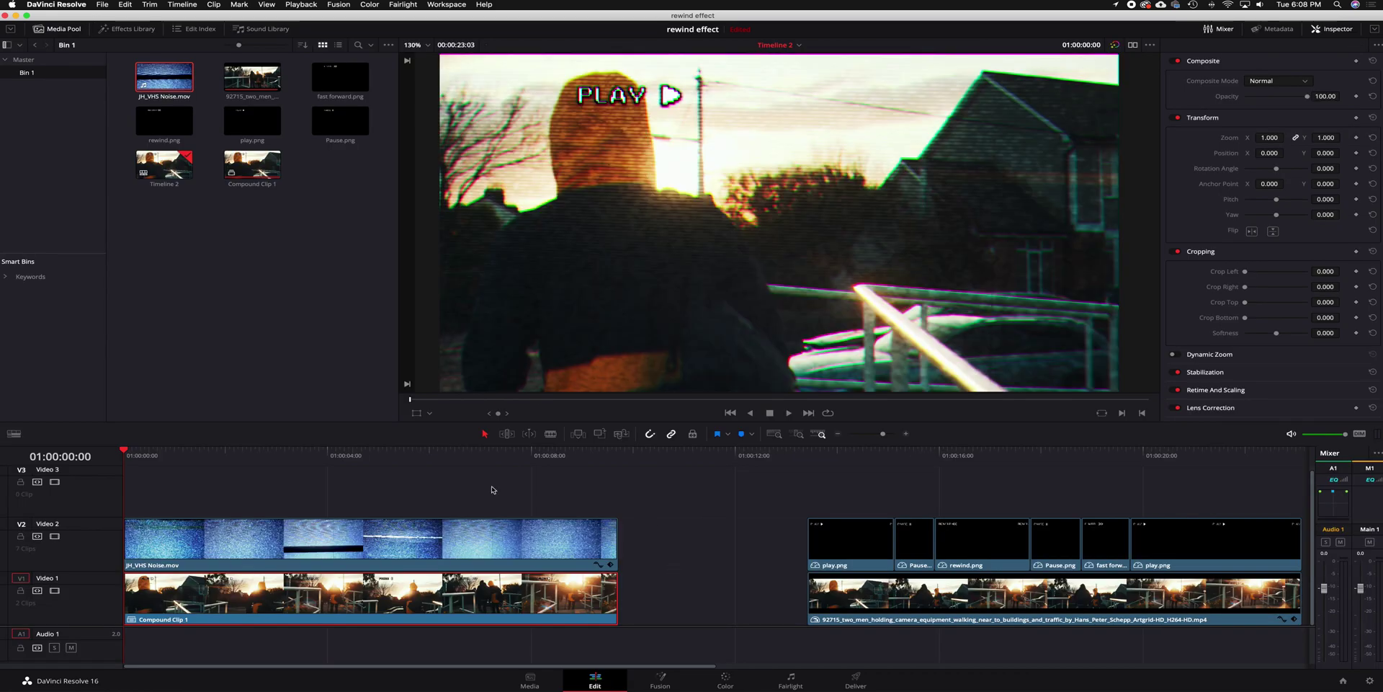
pyautogui.press('space')
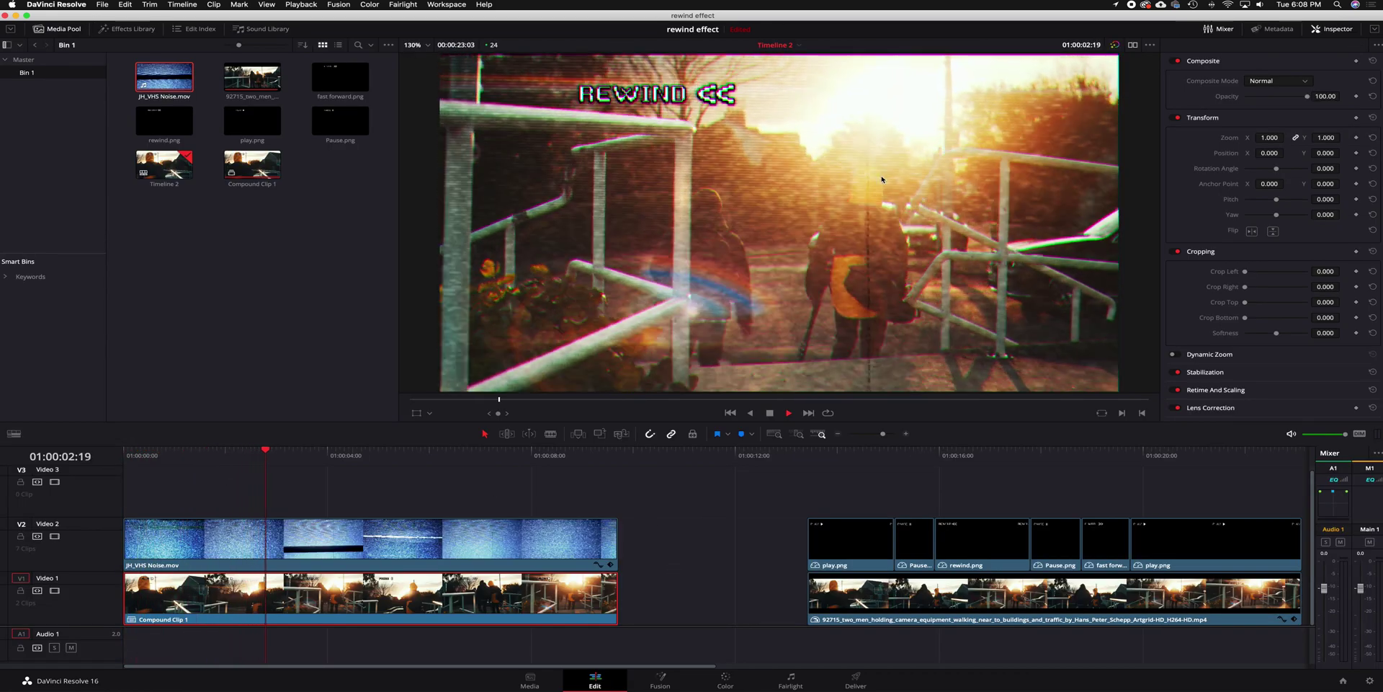
pyautogui.press('space')
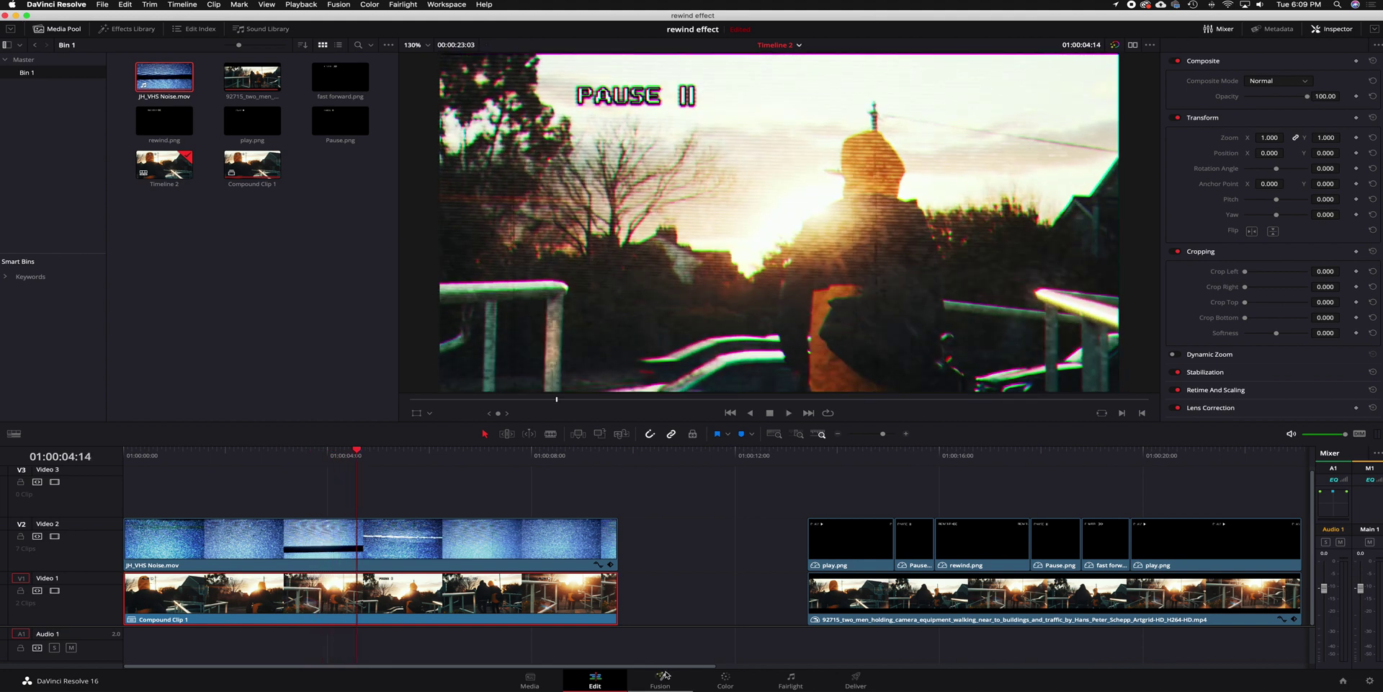
# Retune node 05's Tilt and set node 06's Pan to -8.500 on the compound clip
pyautogui.click(725, 681)
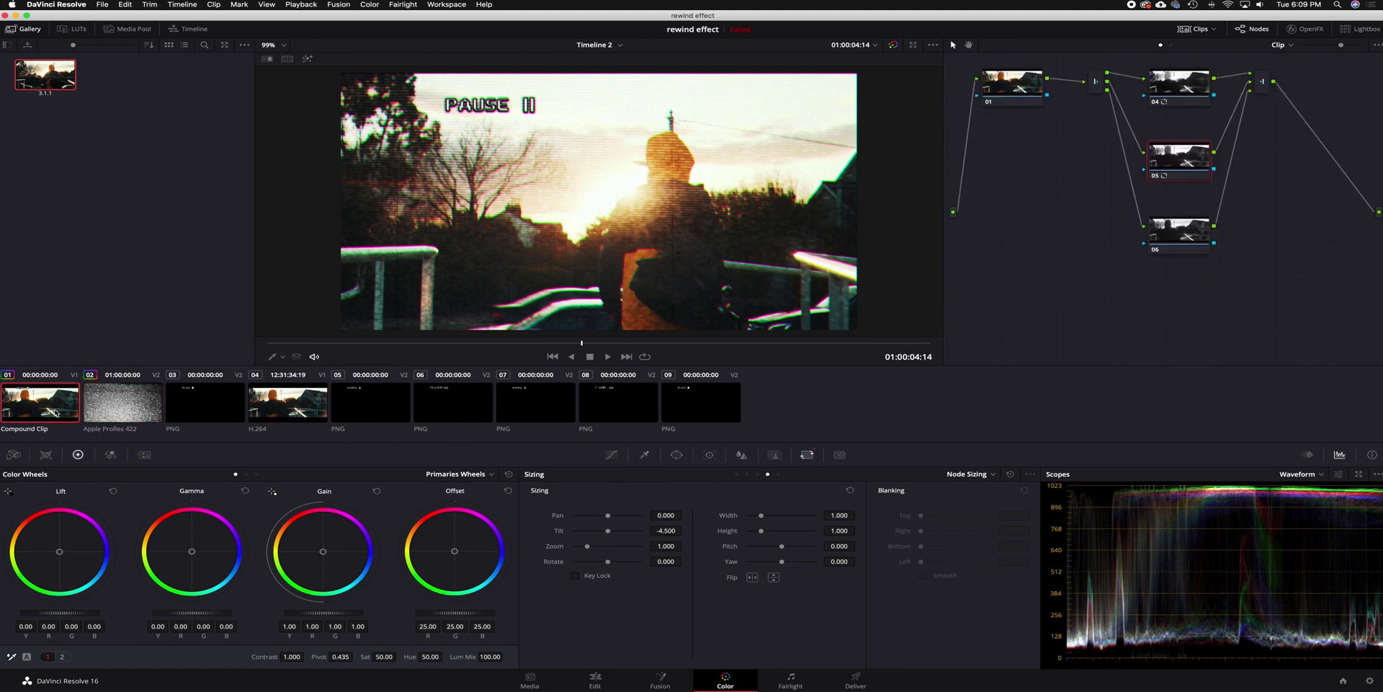
pyautogui.click(39, 402)
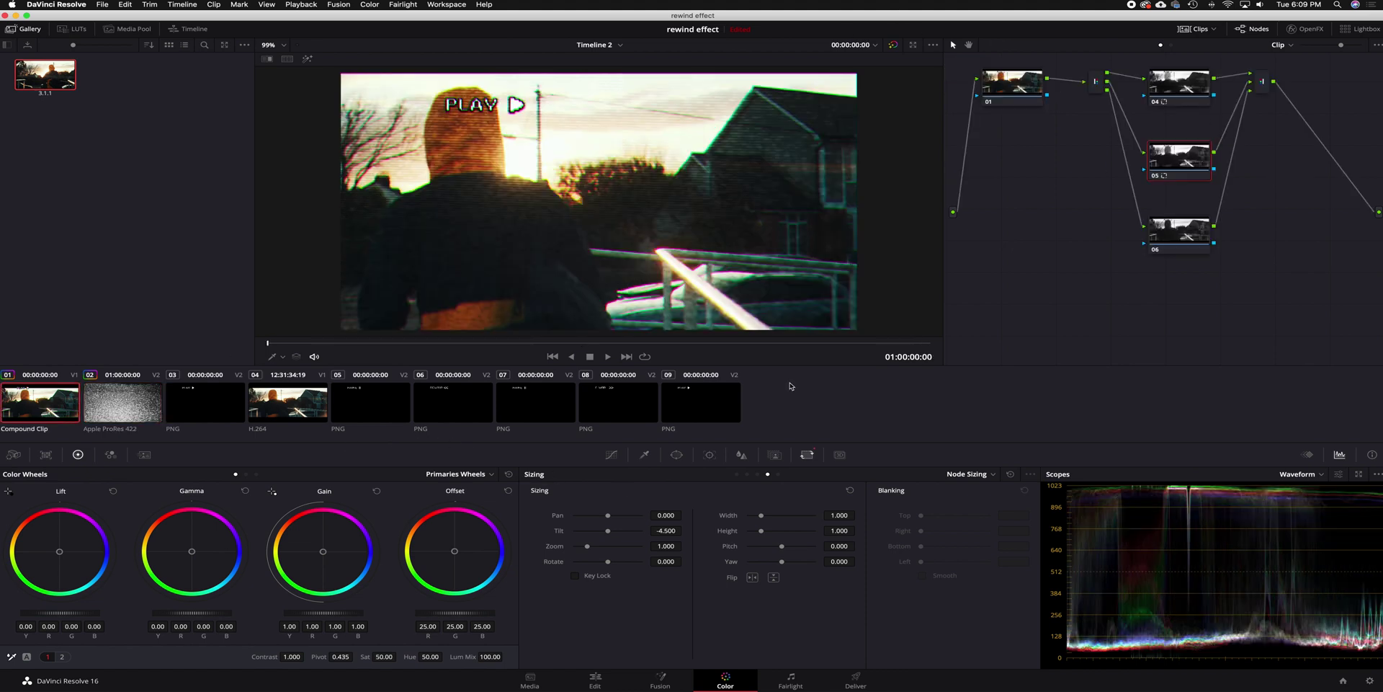
pyautogui.moveTo(678, 531); pyautogui.dragTo(680, 530)
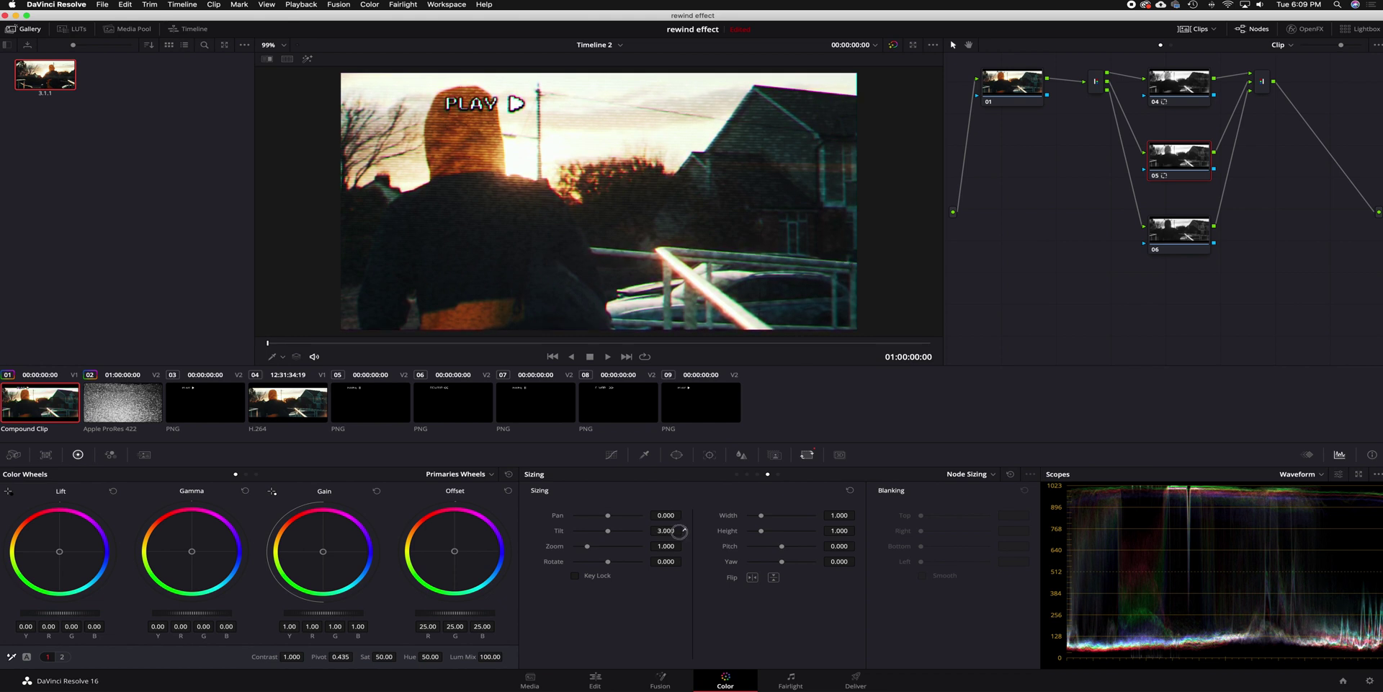
pyautogui.click(1170, 238)
pyautogui.moveTo(668, 515); pyautogui.dragTo(659, 516)
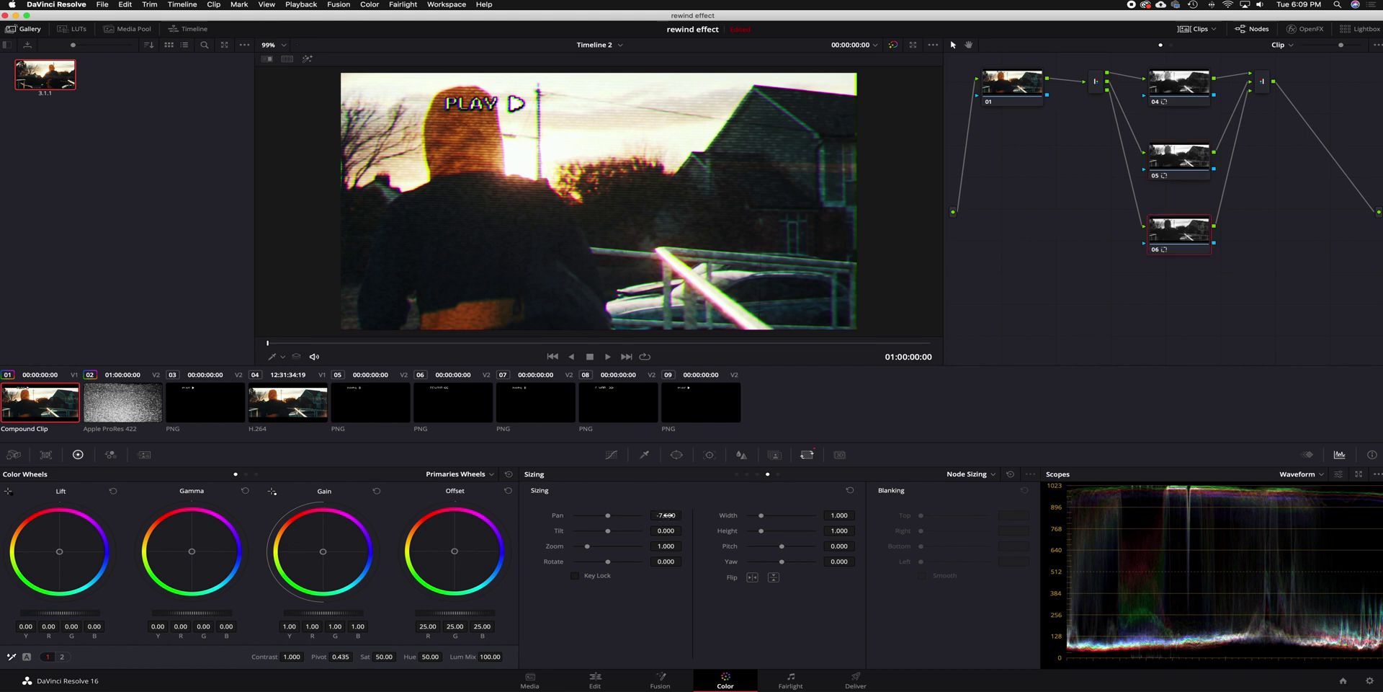
pyautogui.click(595, 681)
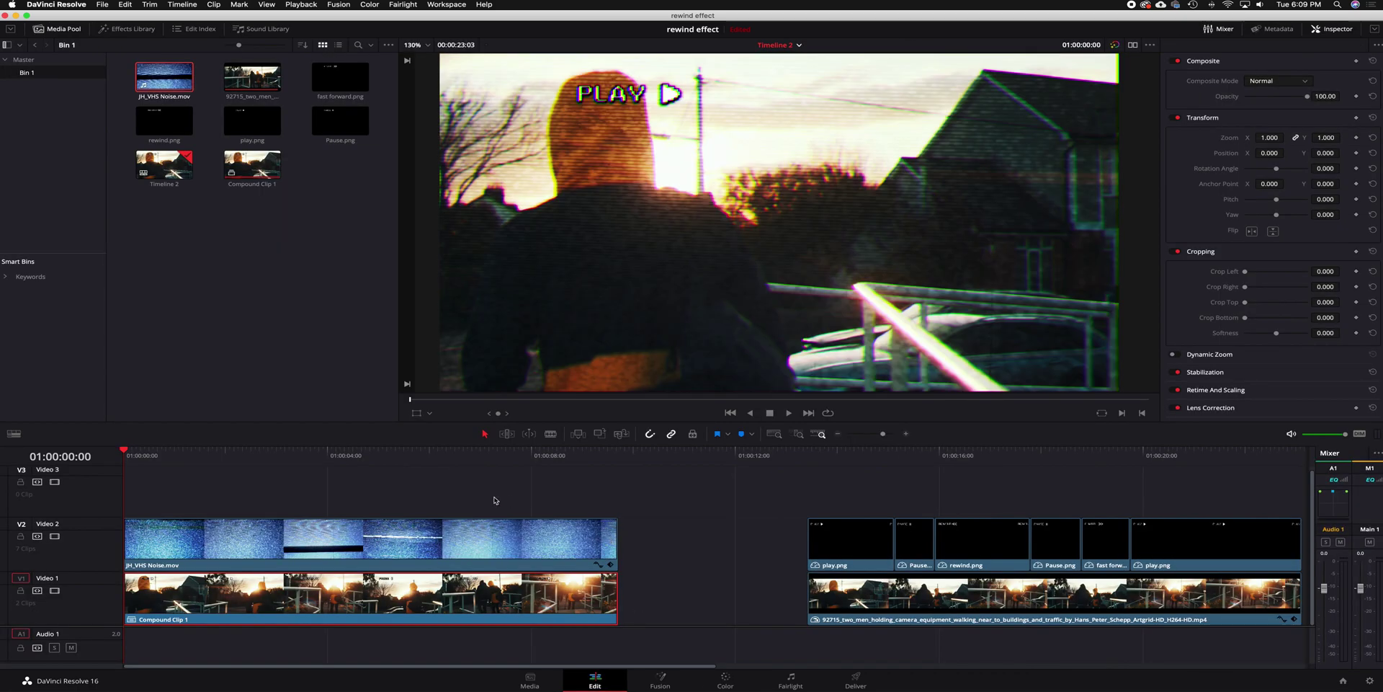
# Copy the JH_VHS Noise clip onto Video 3 above the second clip at 01:00:13
pyautogui.press('space')
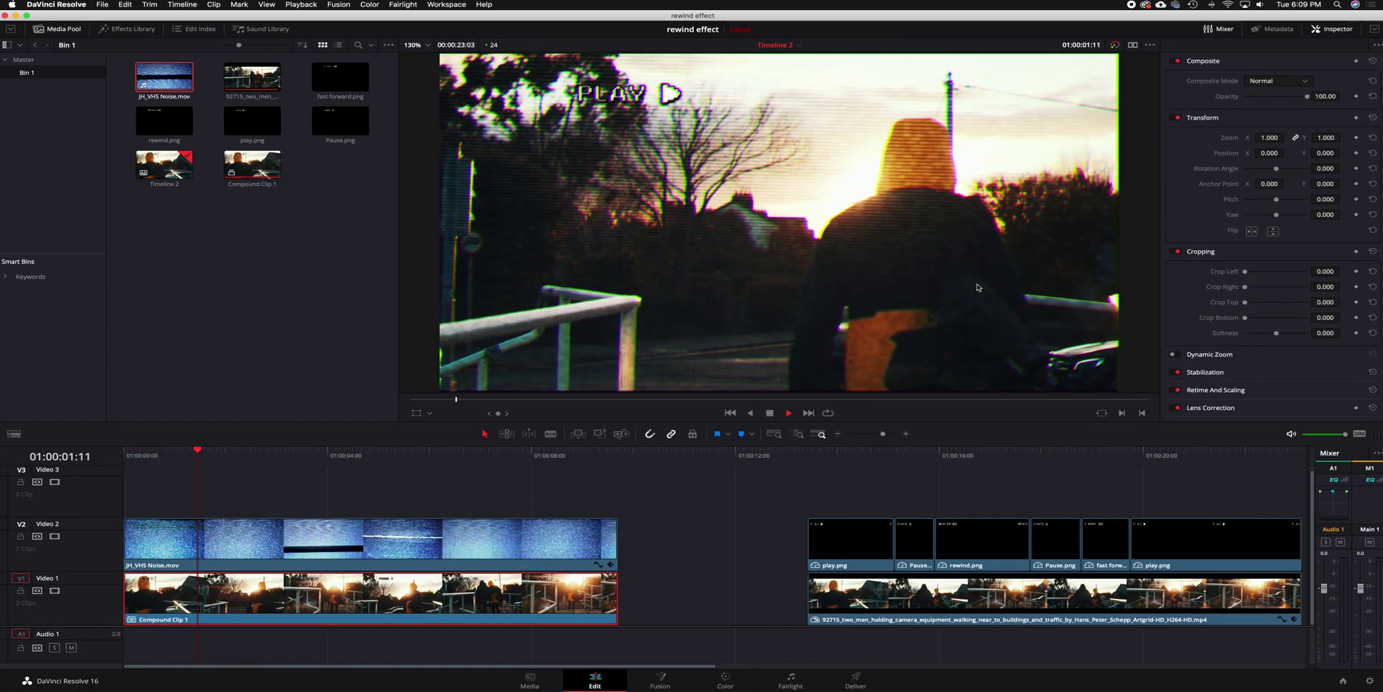
pyautogui.press('space')
pyautogui.moveTo(198, 540); pyautogui.dragTo(856, 483)
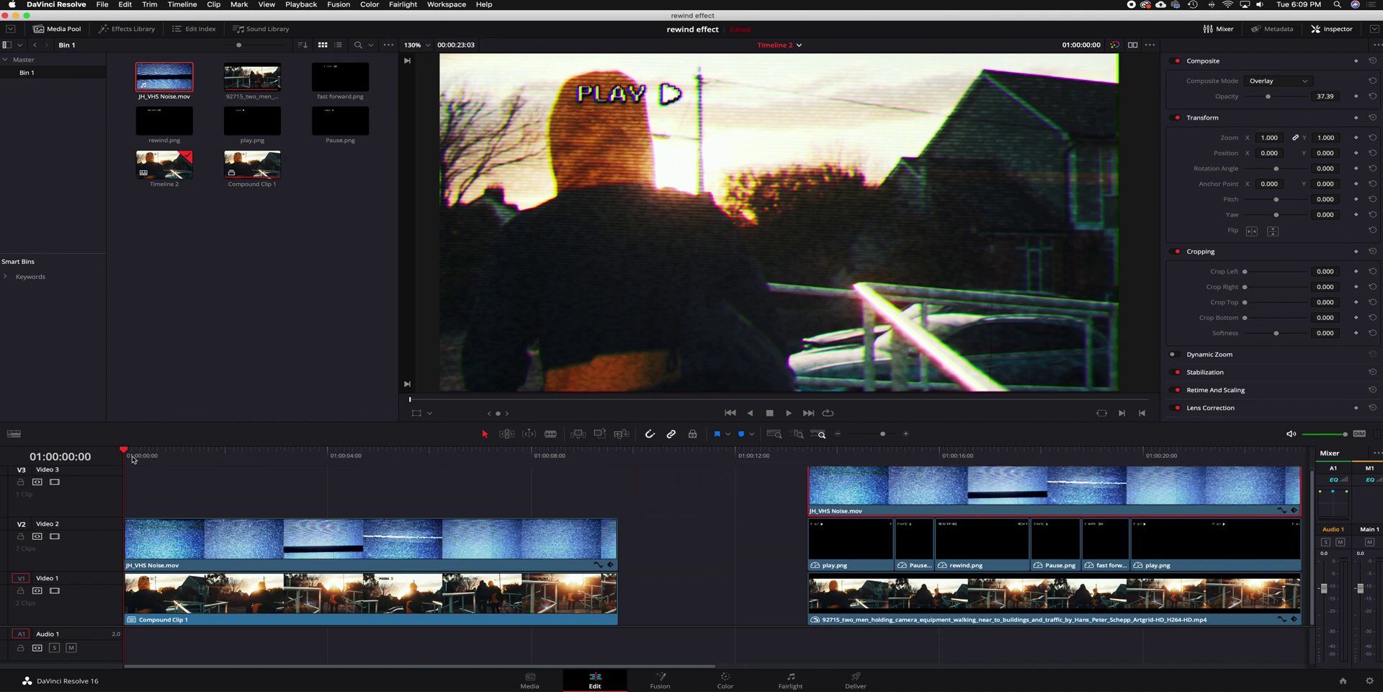
pyautogui.click(806, 453)
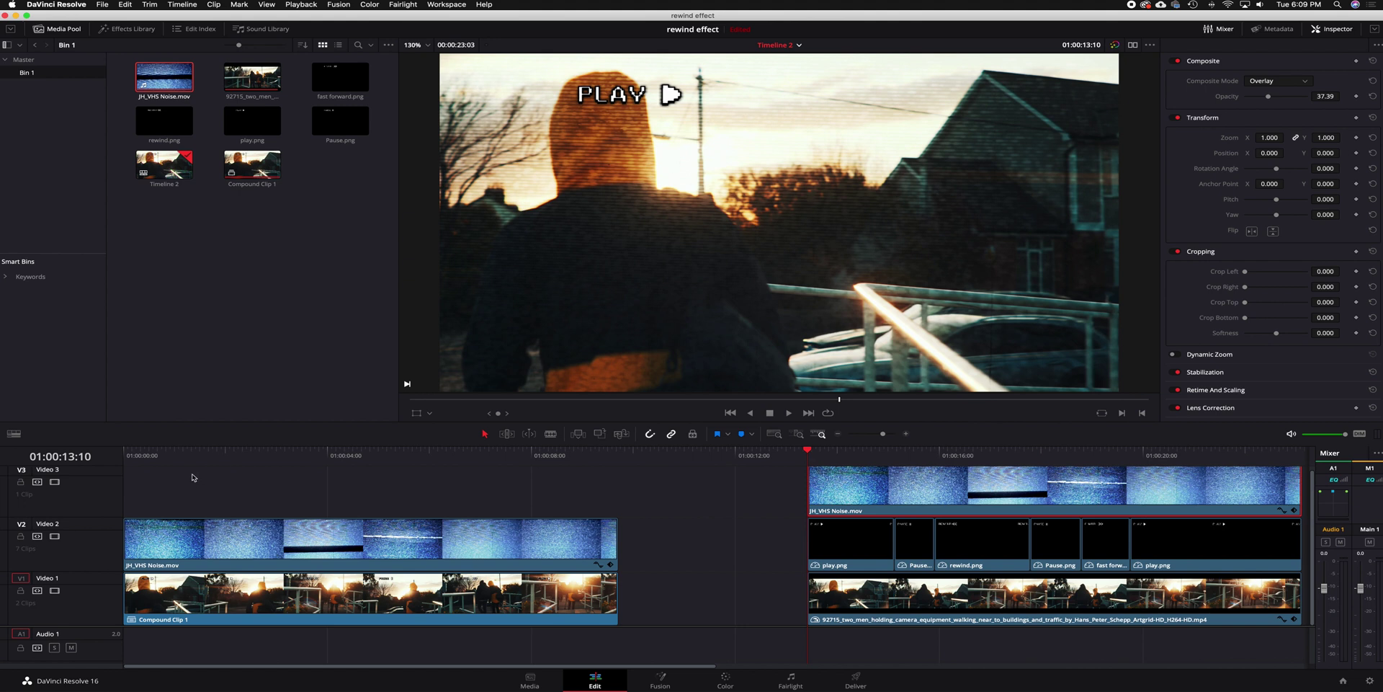
# Play from the timeline start and compare the second clip's version around 01:00:13:20
pyautogui.click(130, 454)
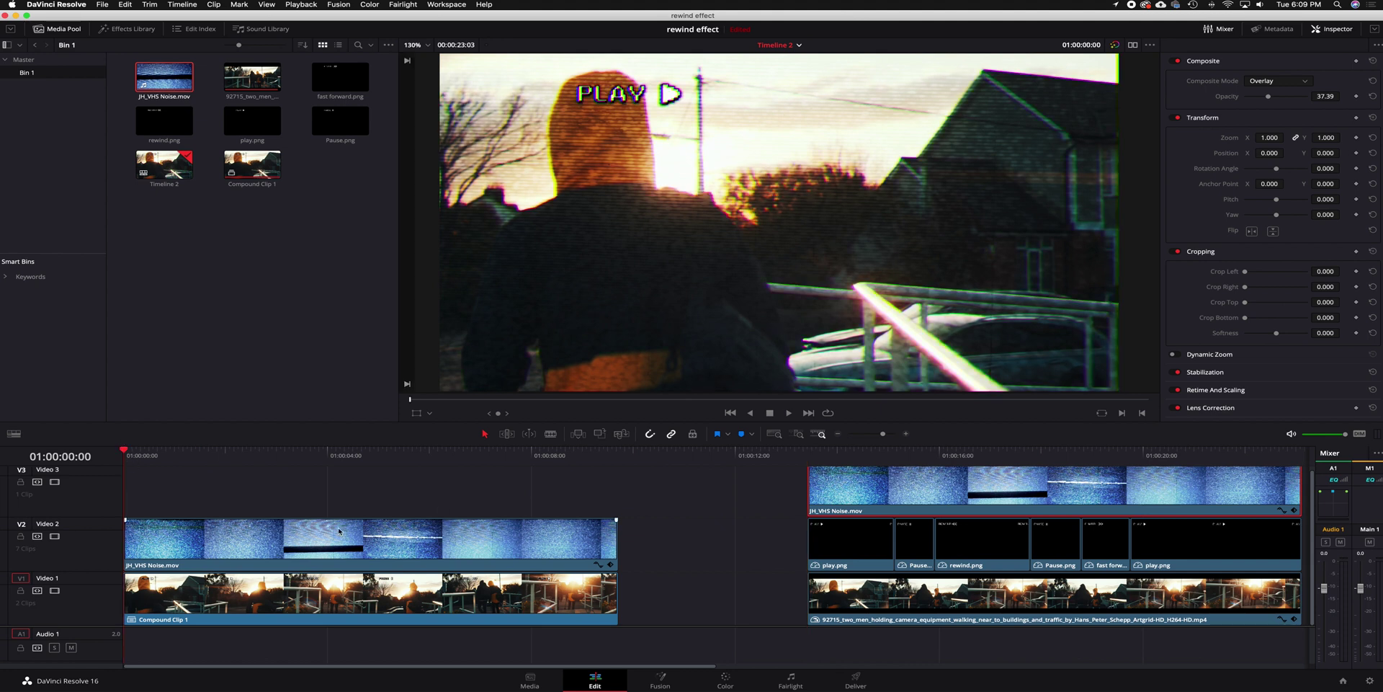
pyautogui.press('space')
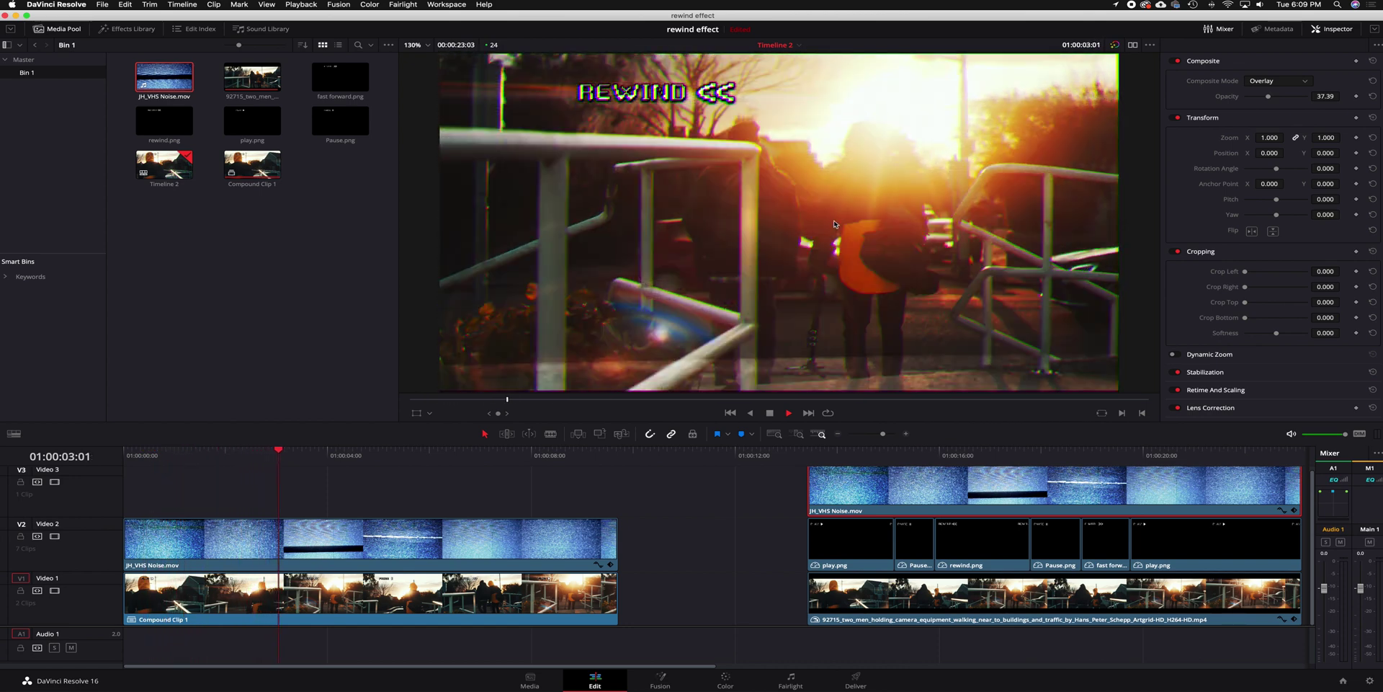
pyautogui.press('space')
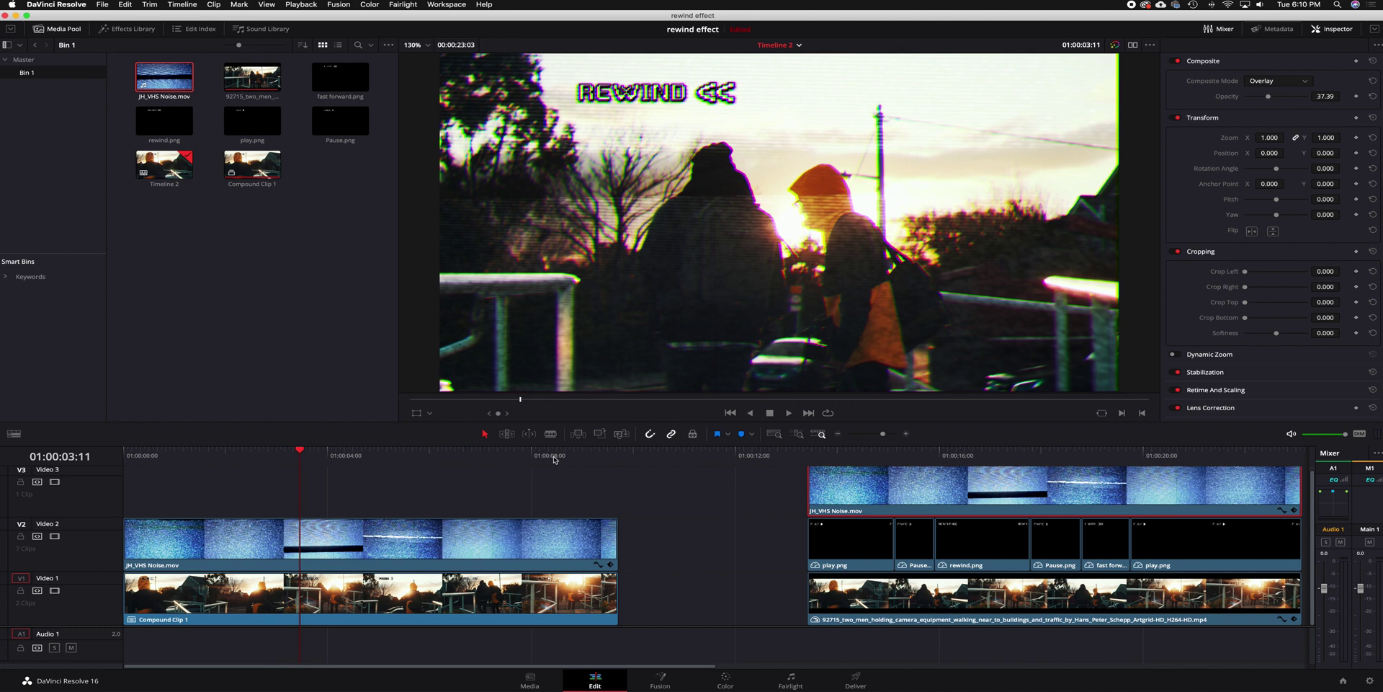
pyautogui.click(829, 451)
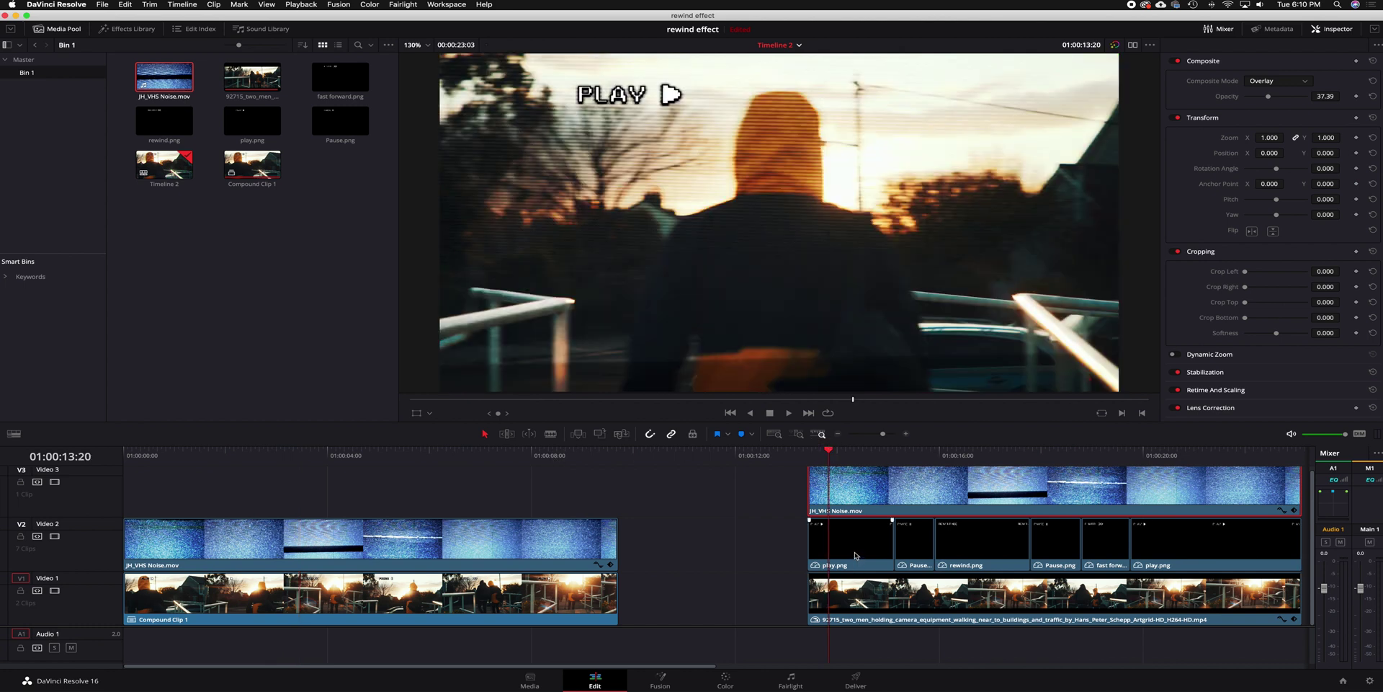
pyautogui.click(857, 608)
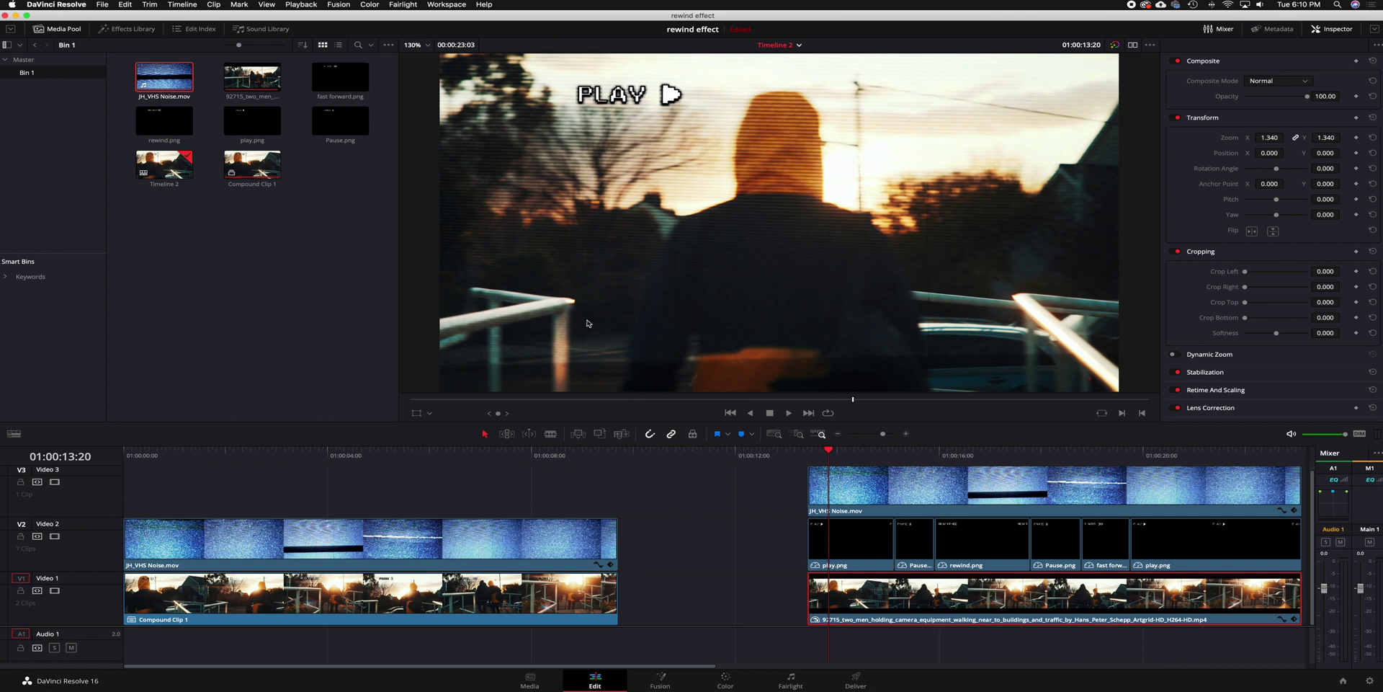
pyautogui.click(145, 456)
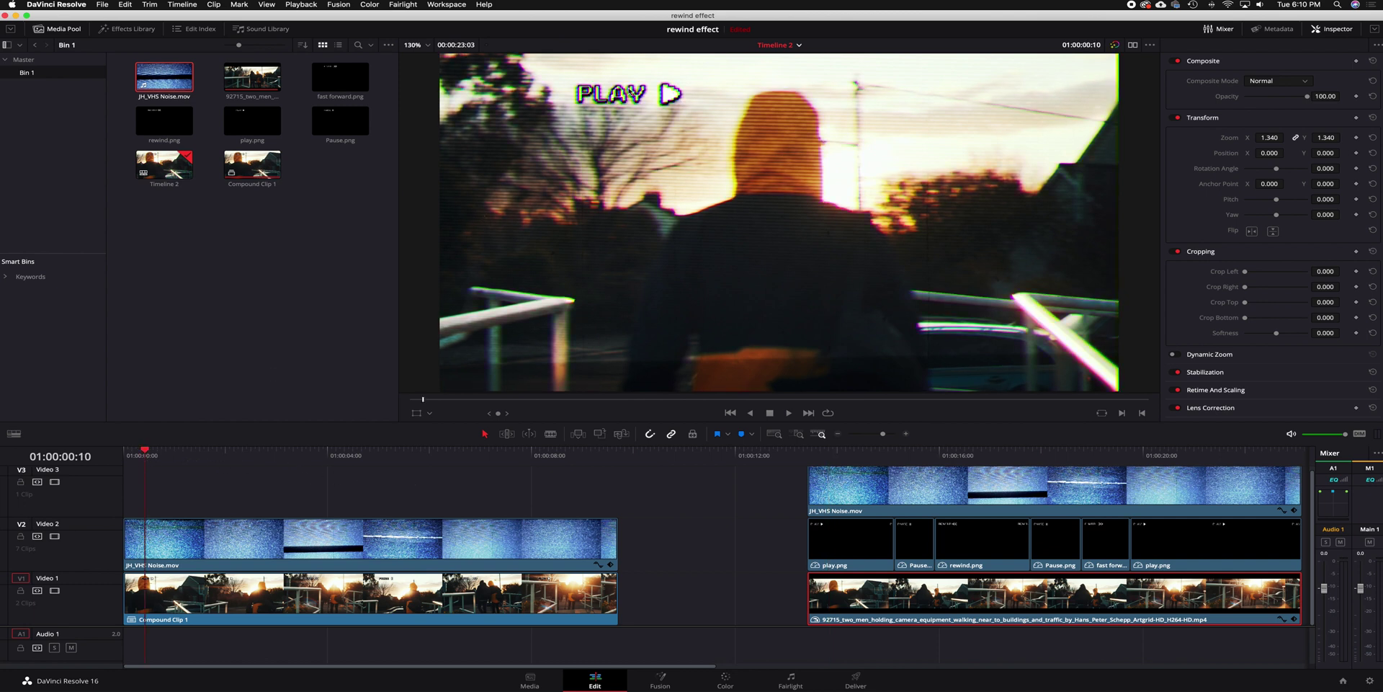
pyautogui.scroll(-2, 629, 92)
pyautogui.scroll(3, 623, 95)
pyautogui.scroll(-3, 617, 100)
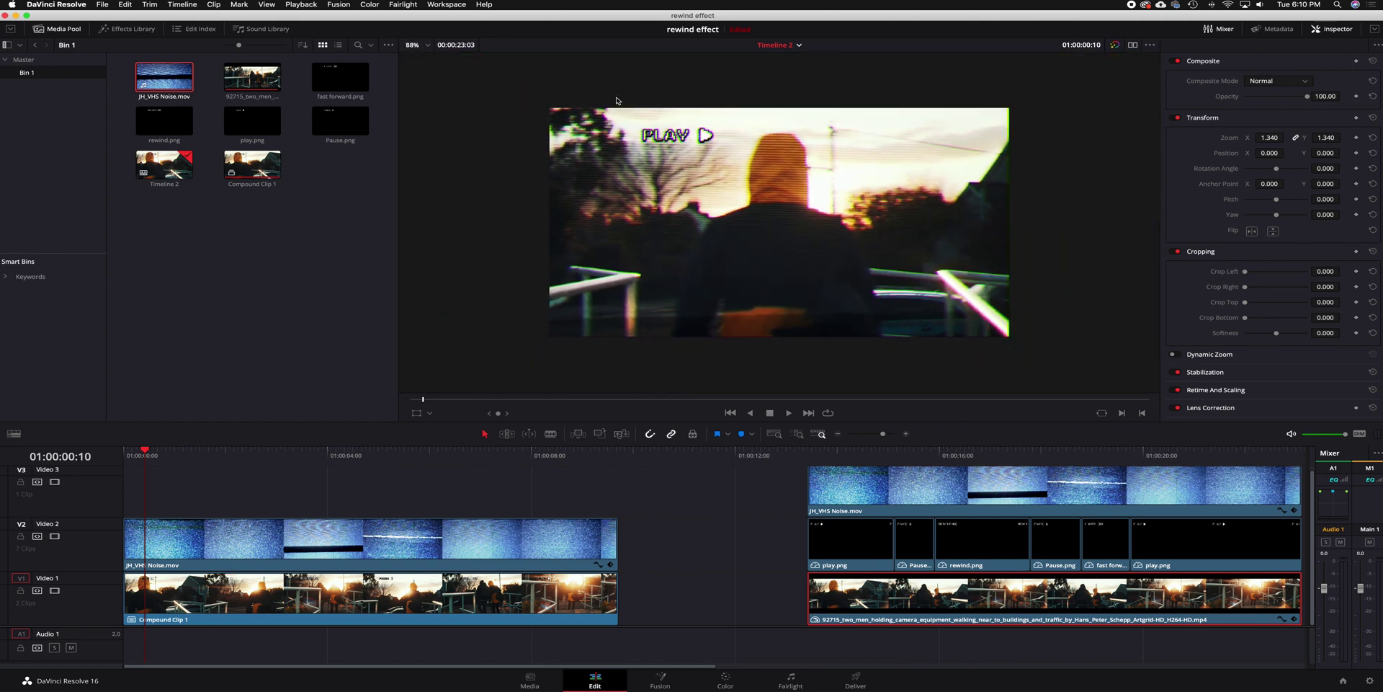
pyautogui.scroll(1, 634, 107)
pyautogui.scroll(2, 663, 115)
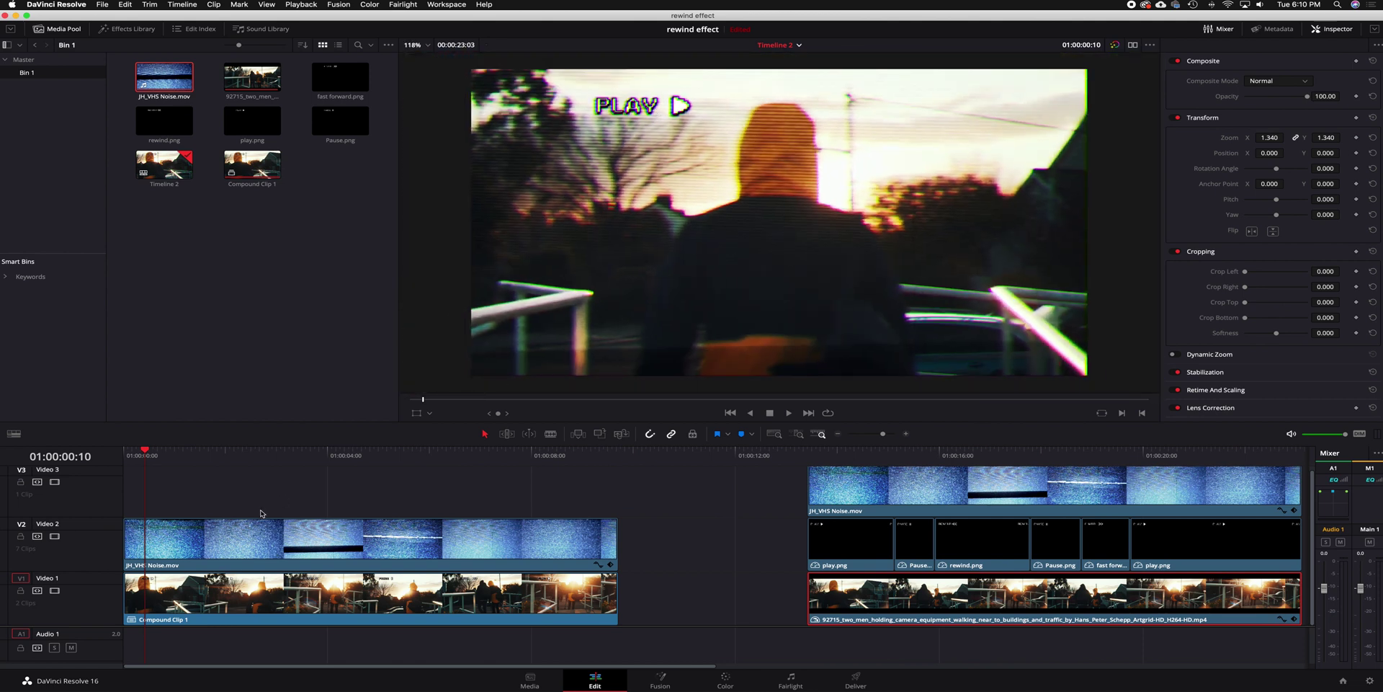
pyautogui.press('space')
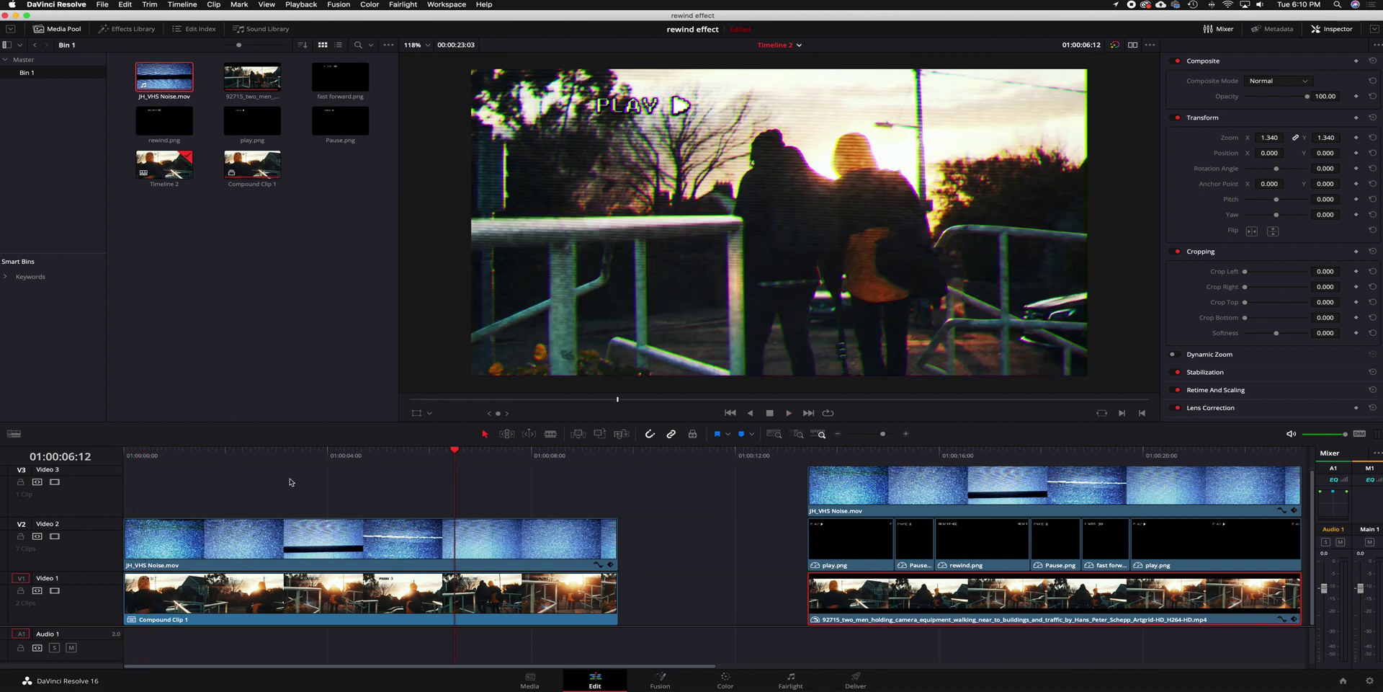
# Crop Compound Clip 1's left and right sides to 200.300 and play it from the start
pyautogui.click(502, 605)
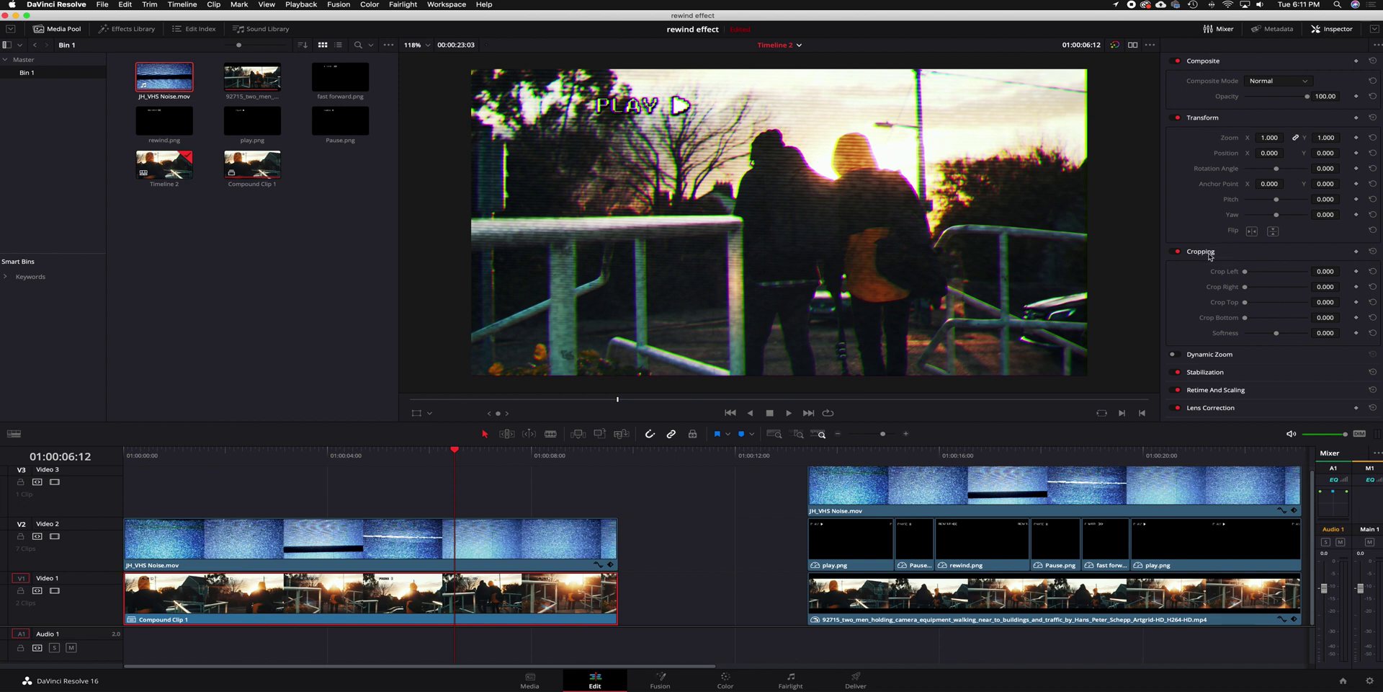
pyautogui.moveTo(1251, 286); pyautogui.dragTo(1252, 273)
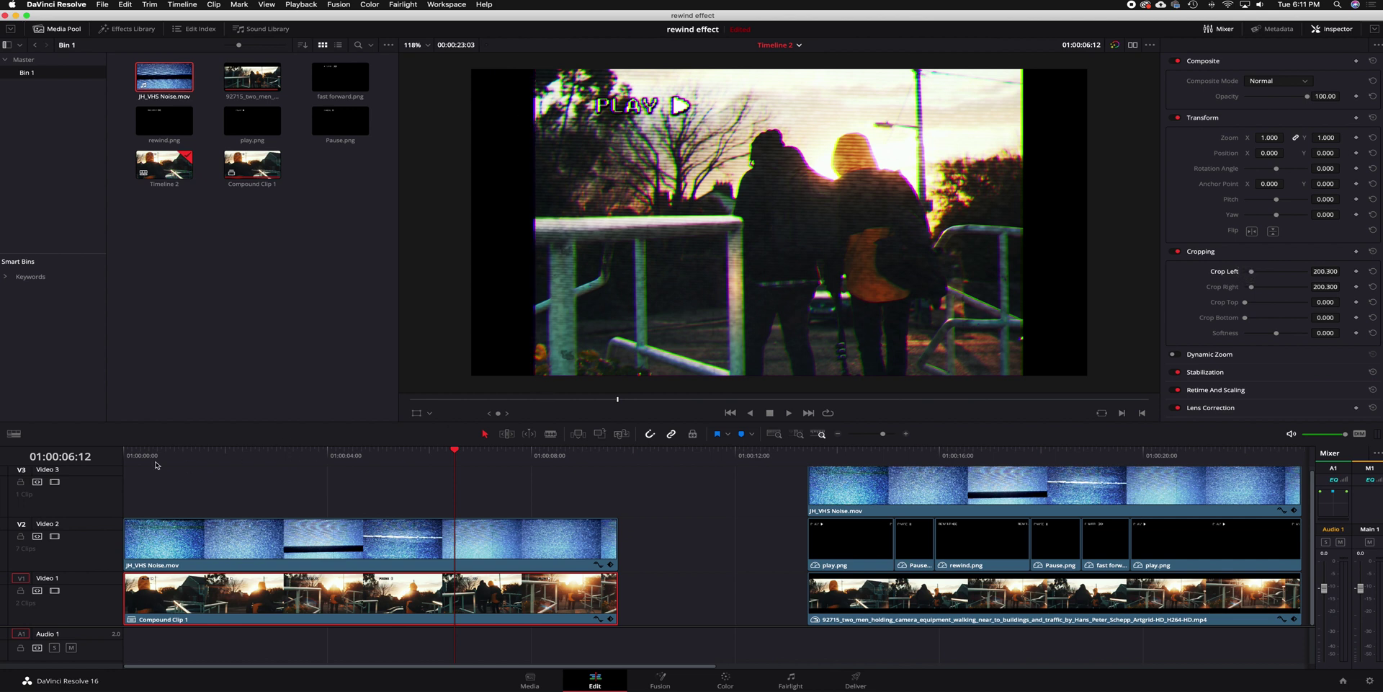
pyautogui.press('Home')
pyautogui.press('space')
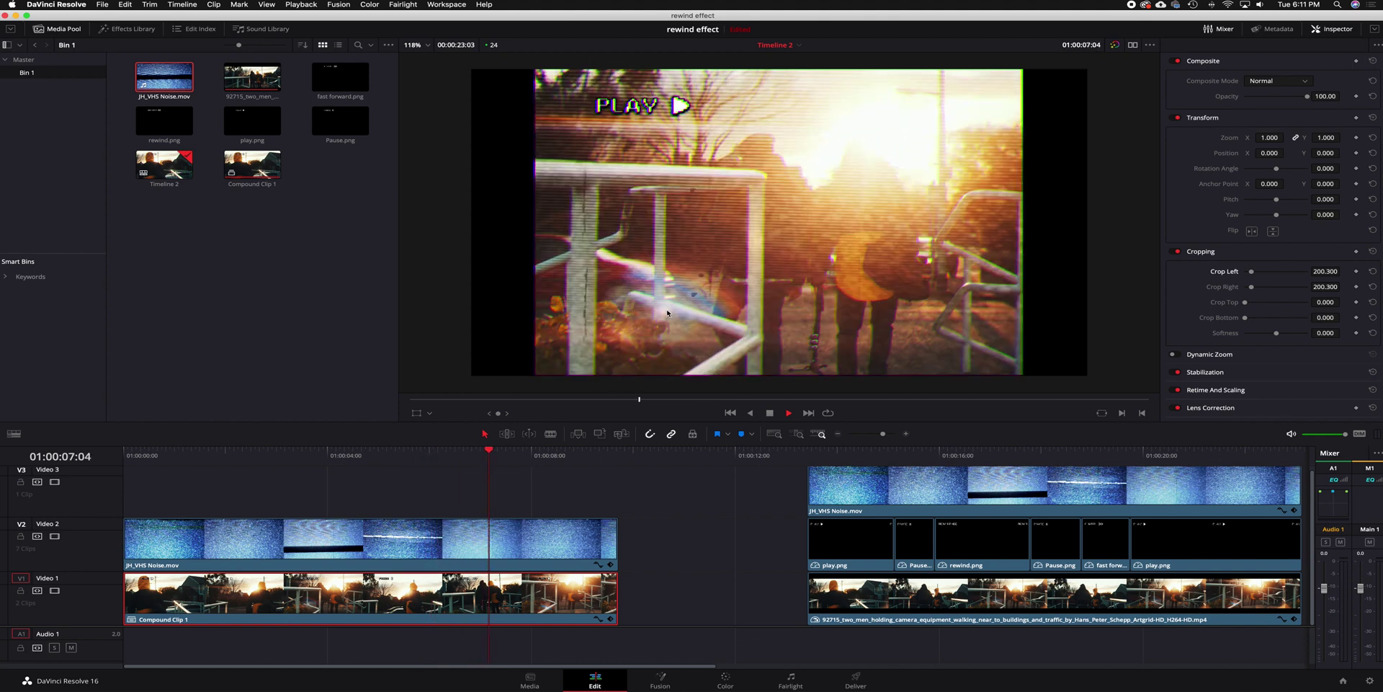
pyautogui.press('space')
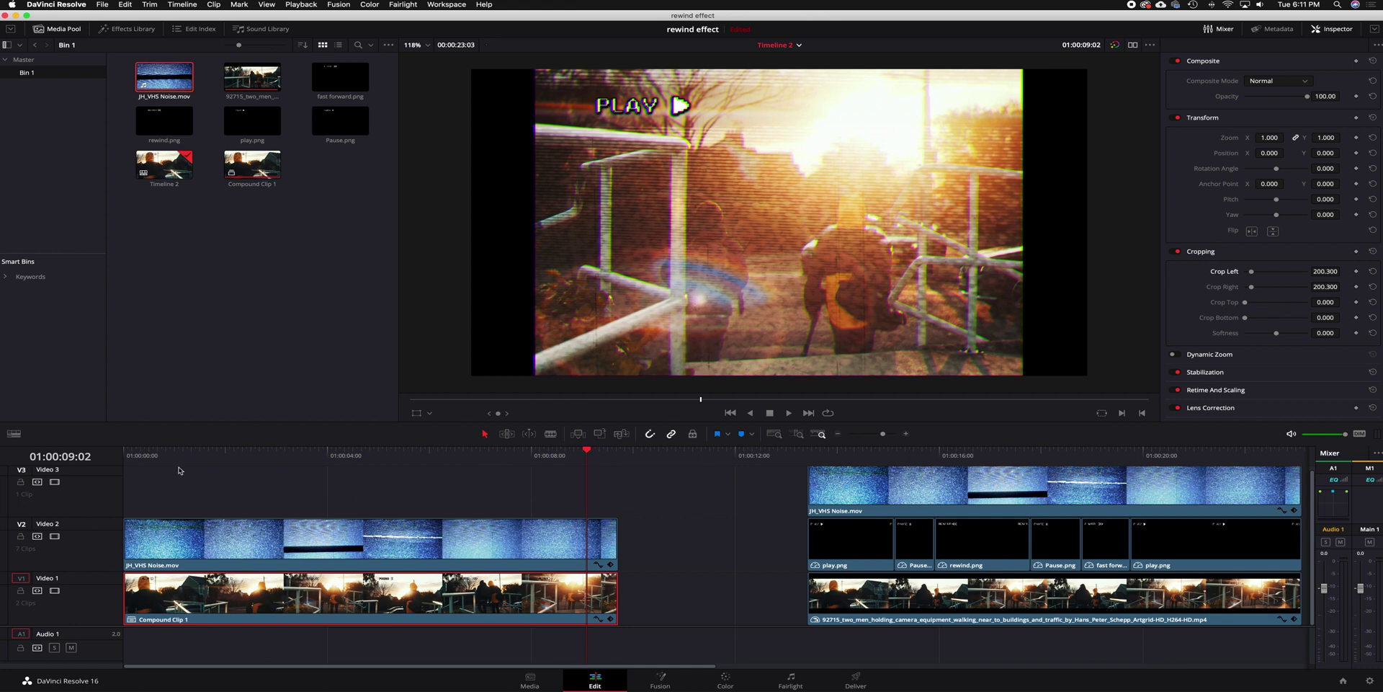
pyautogui.press('Home')
# Show the Effects Library's OpenFX list and scroll toward the ResolveFX Texture filters
pyautogui.press('space')
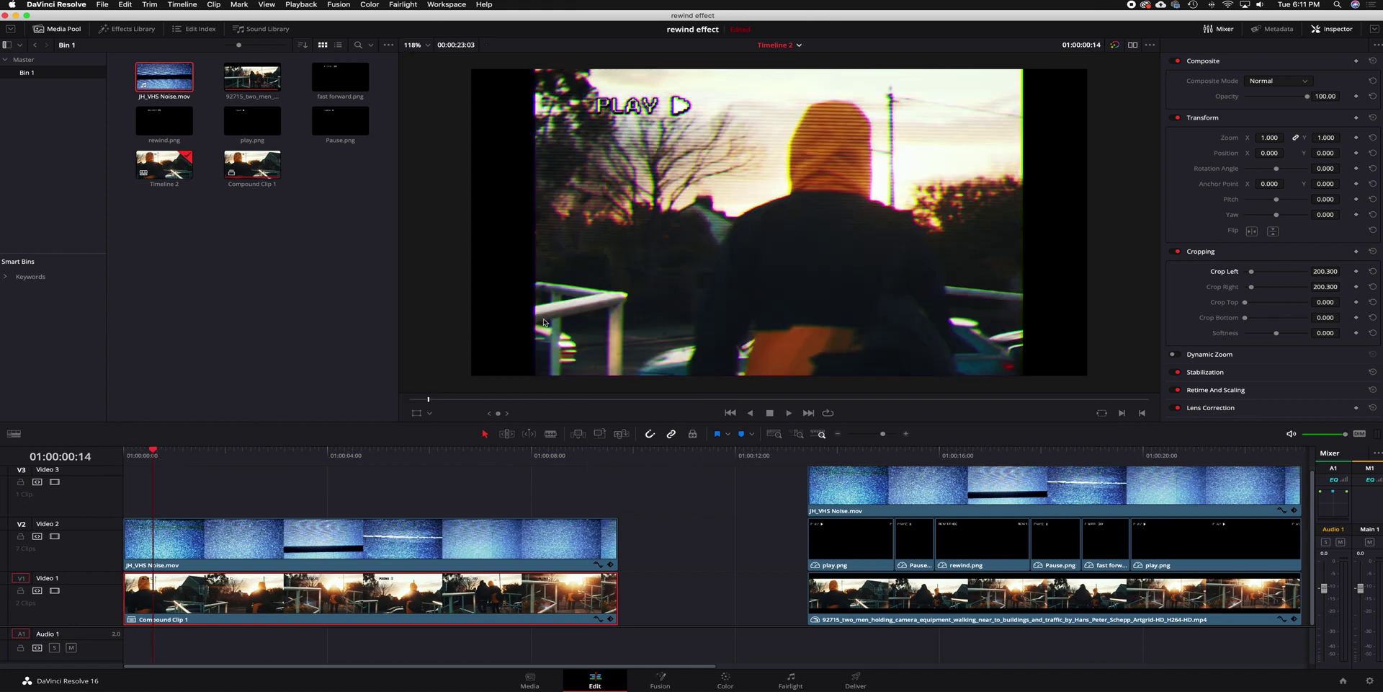
pyautogui.click(115, 28)
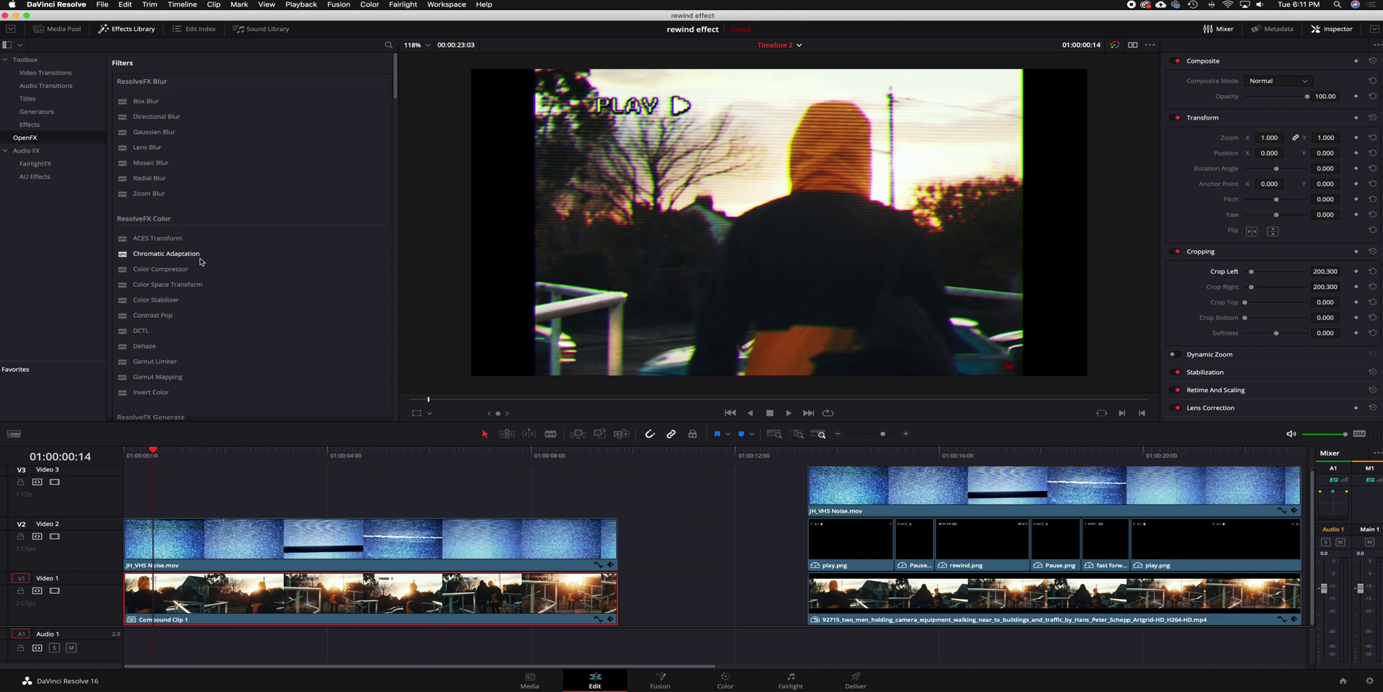
pyautogui.scroll(-15, 217, 263)
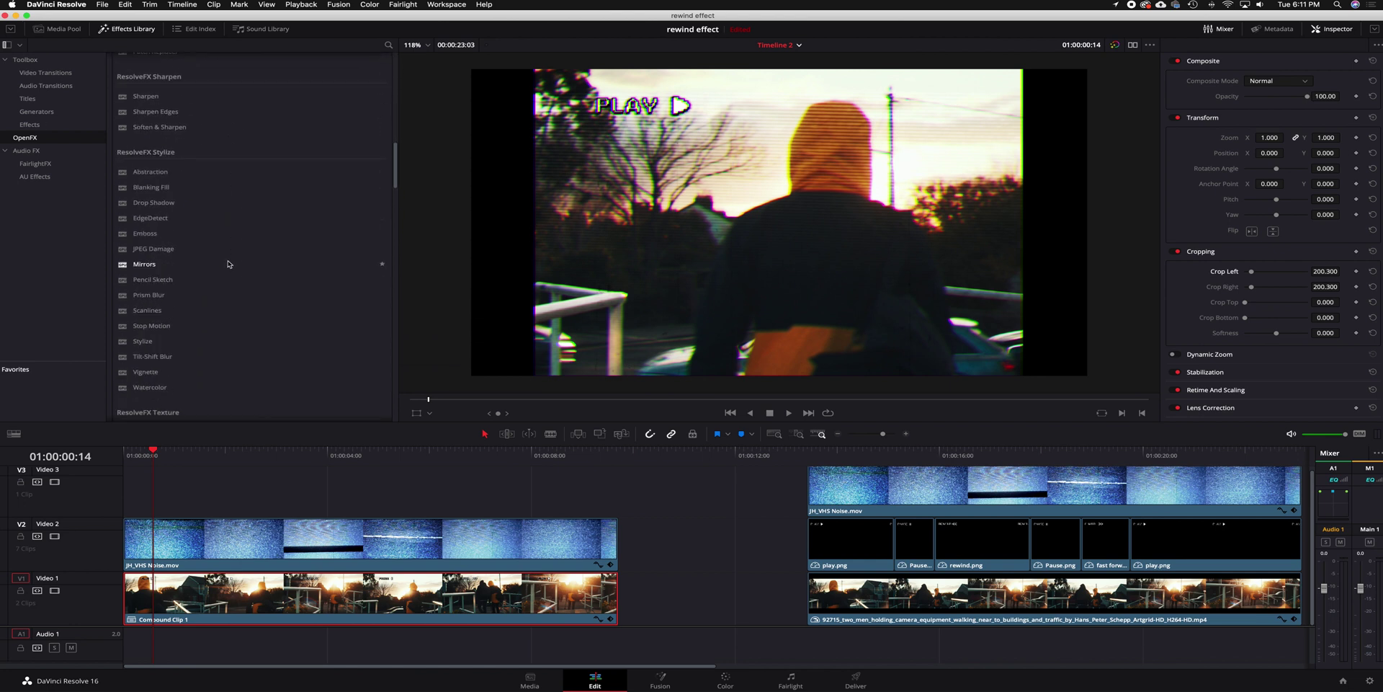